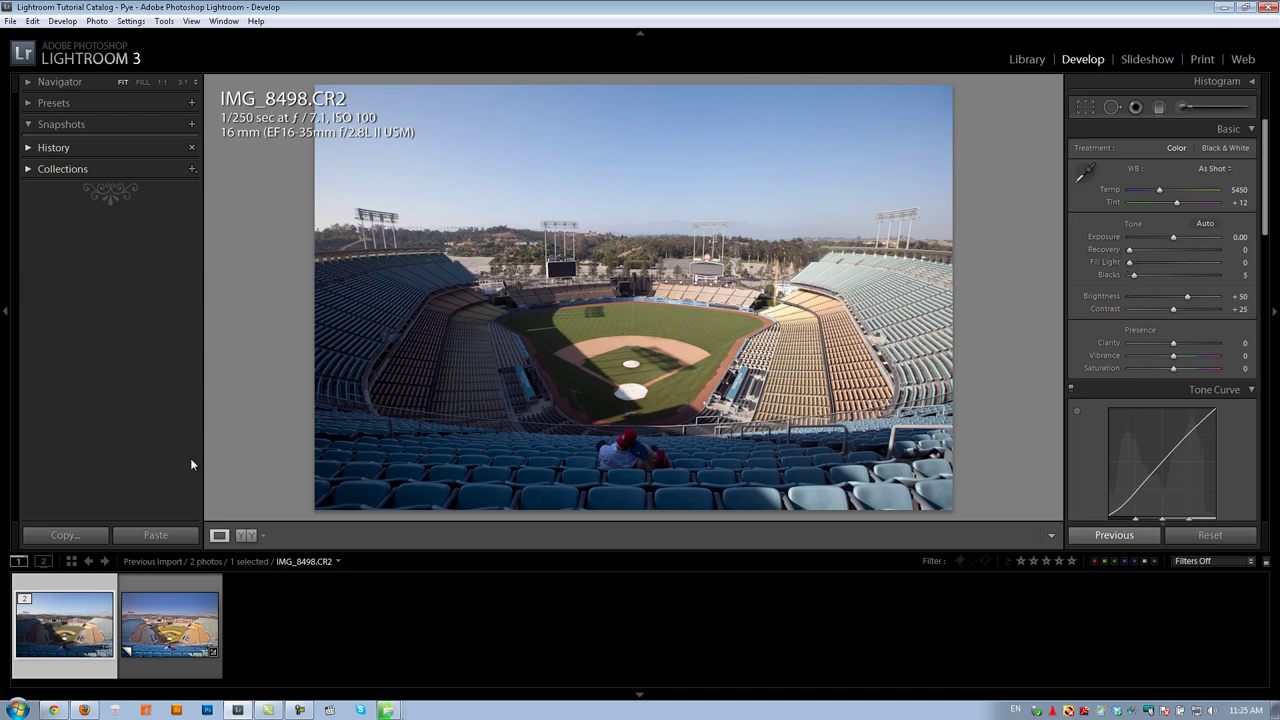
Remove the virtual copy of IMG_8498.CR2, keeping only the original photo
click(166, 618)
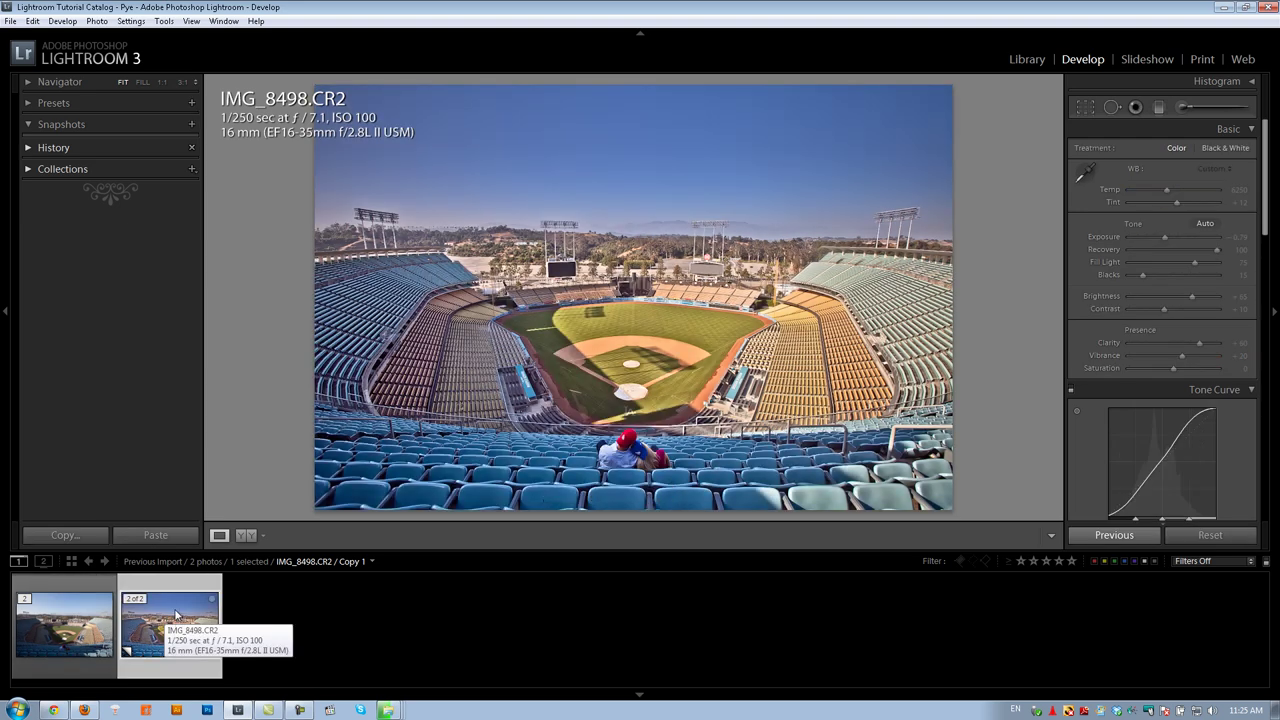
right_click(180, 626)
click(222, 598)
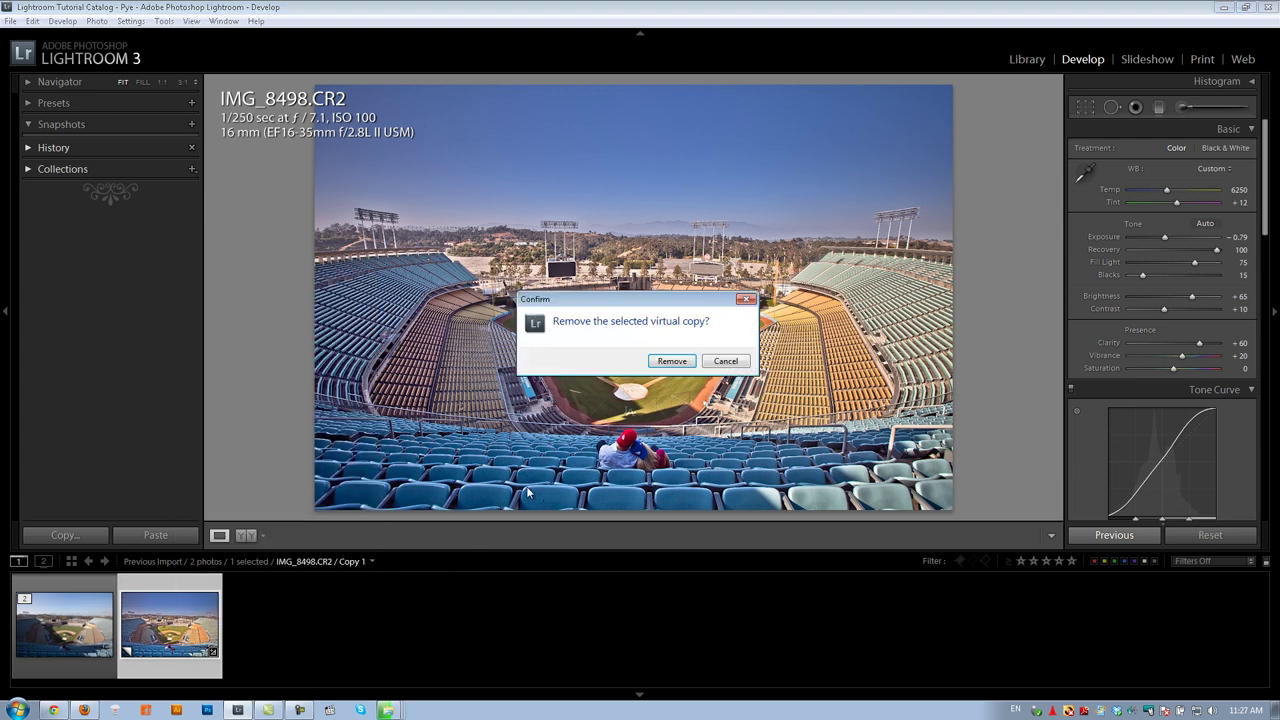
click(670, 362)
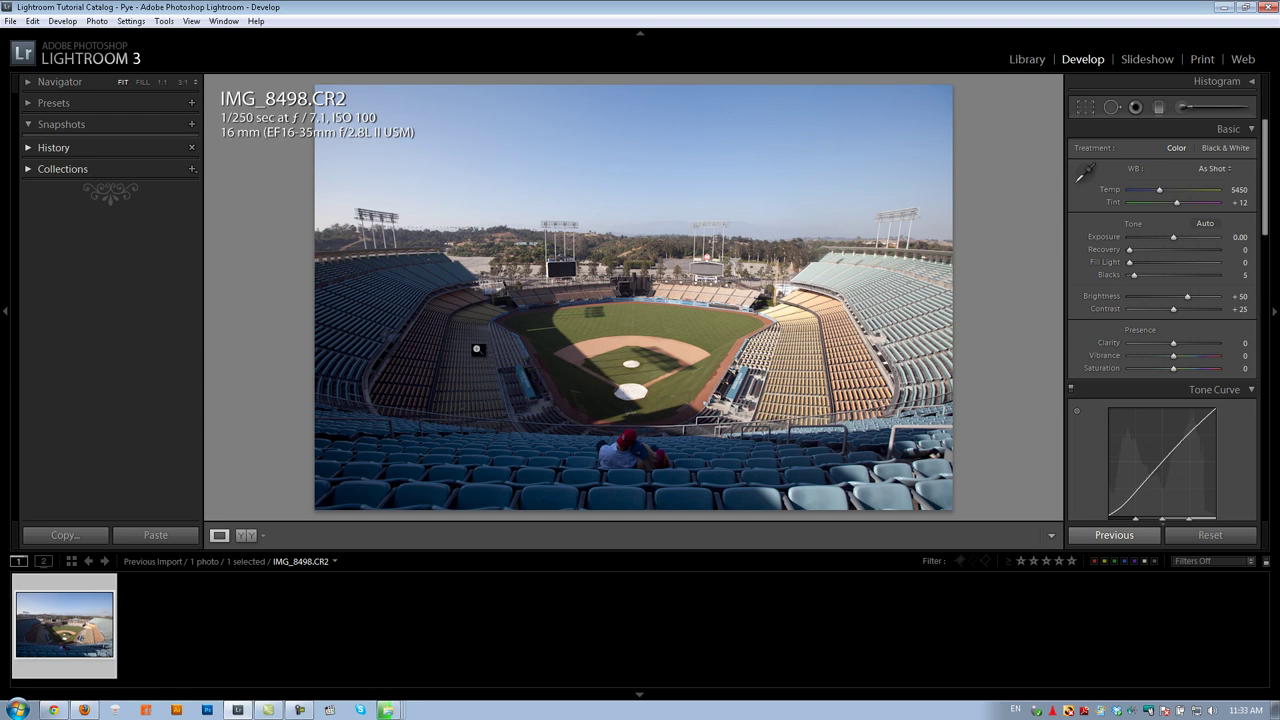
Maximize the photo view in full screen with the info overlay, module picker, filmstrip, left panel group and toolbar hidden
key(i)
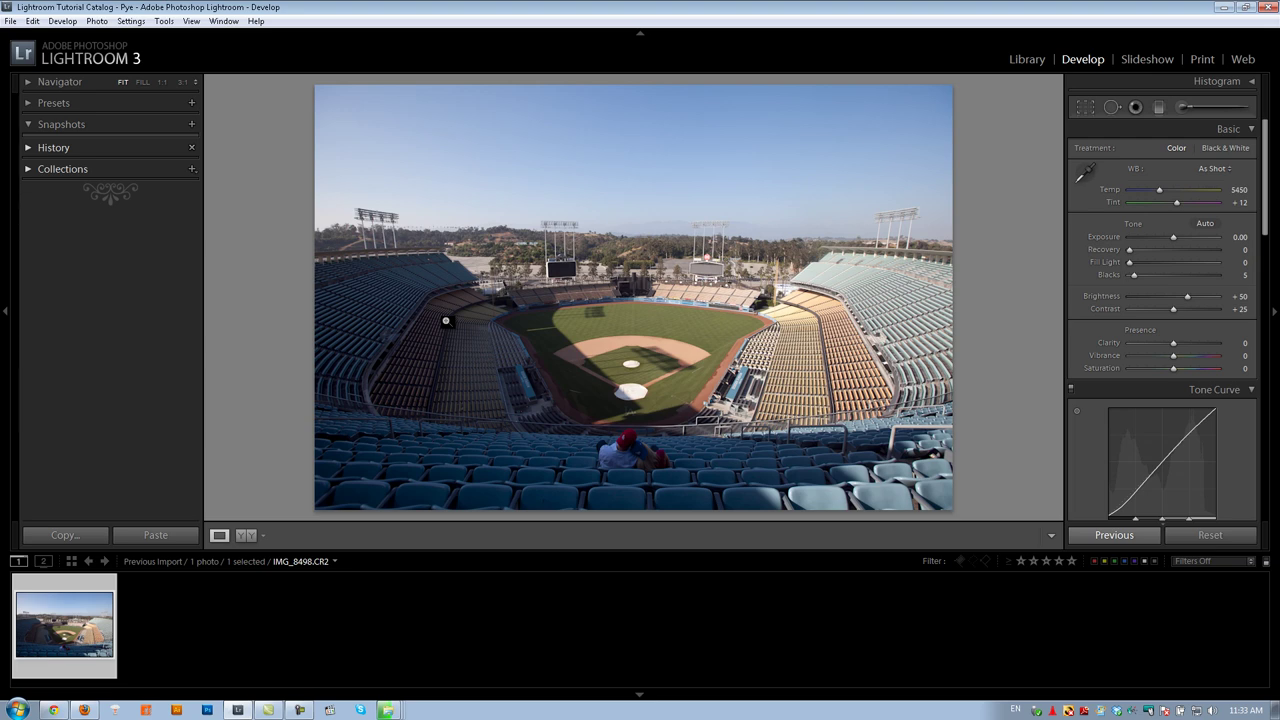
key(f)
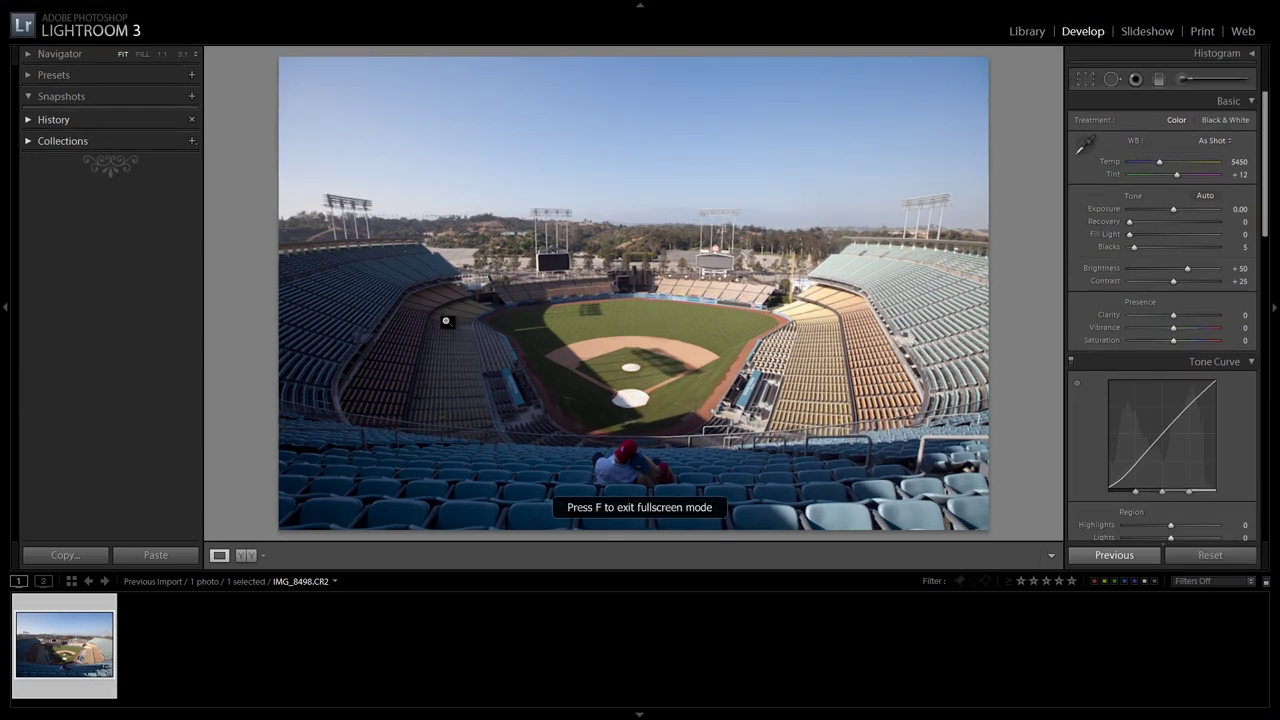
key(F5)
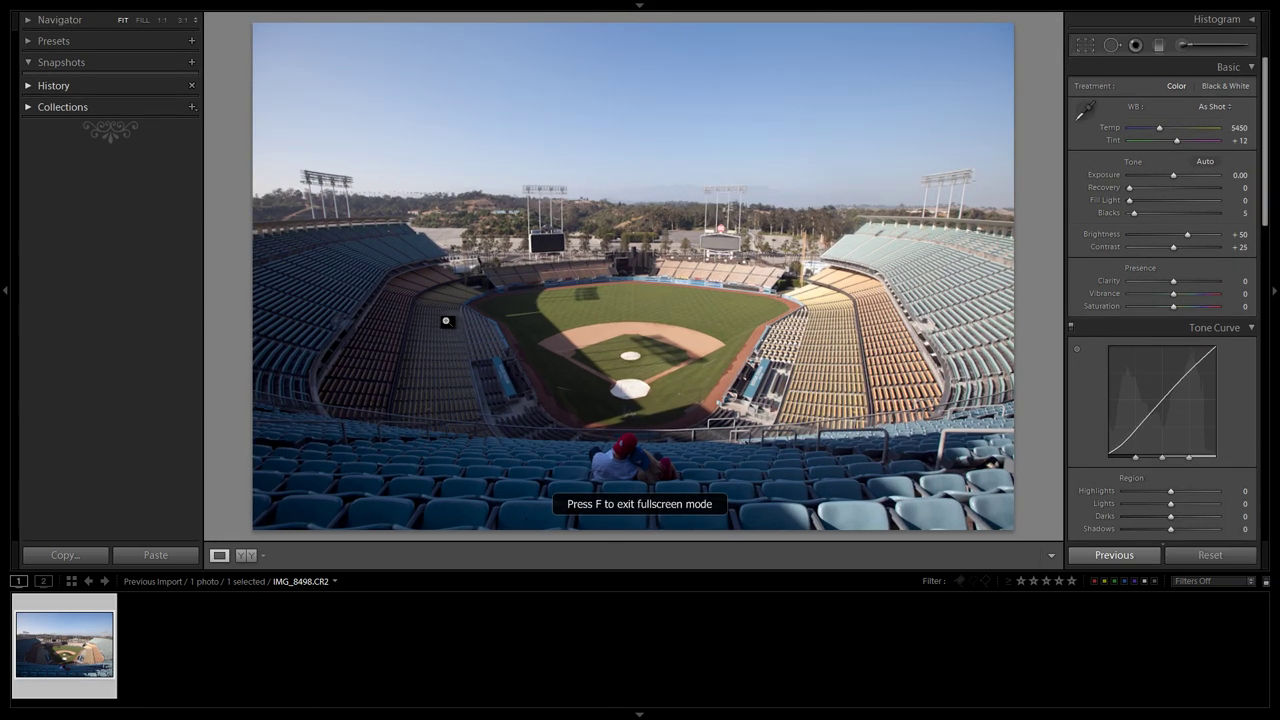
key(F6)
key(F7)
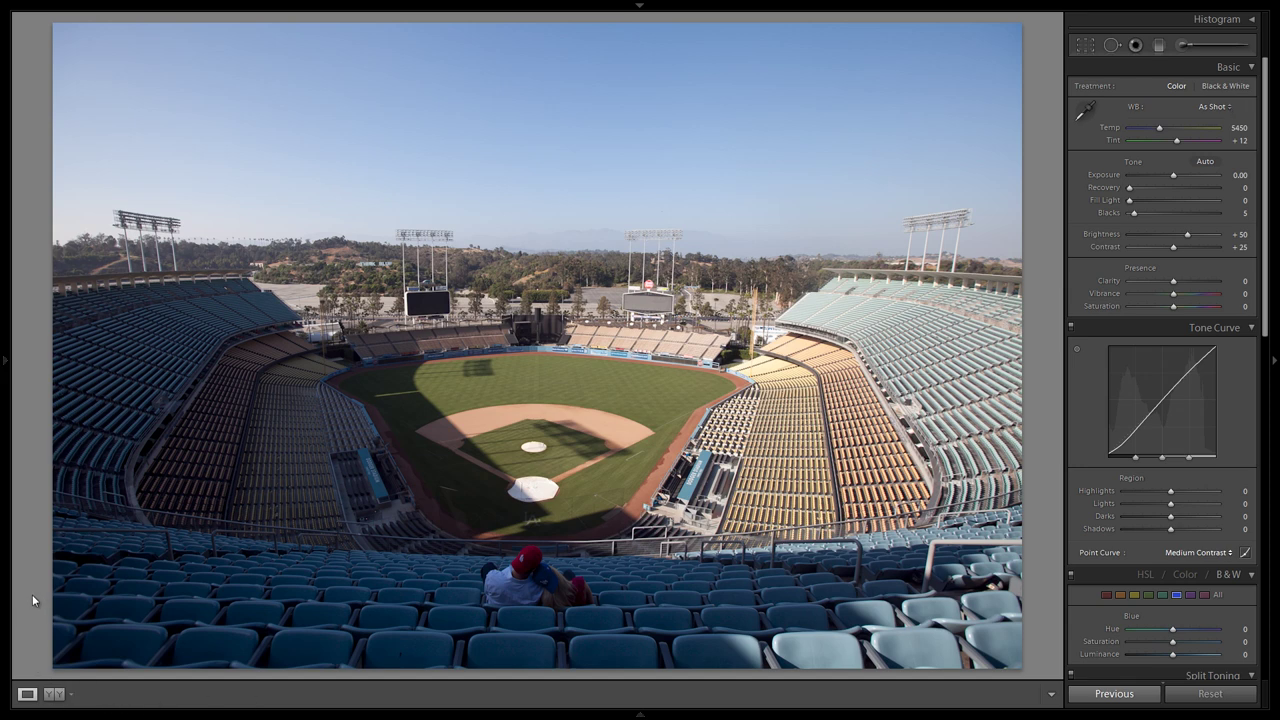
key(t)
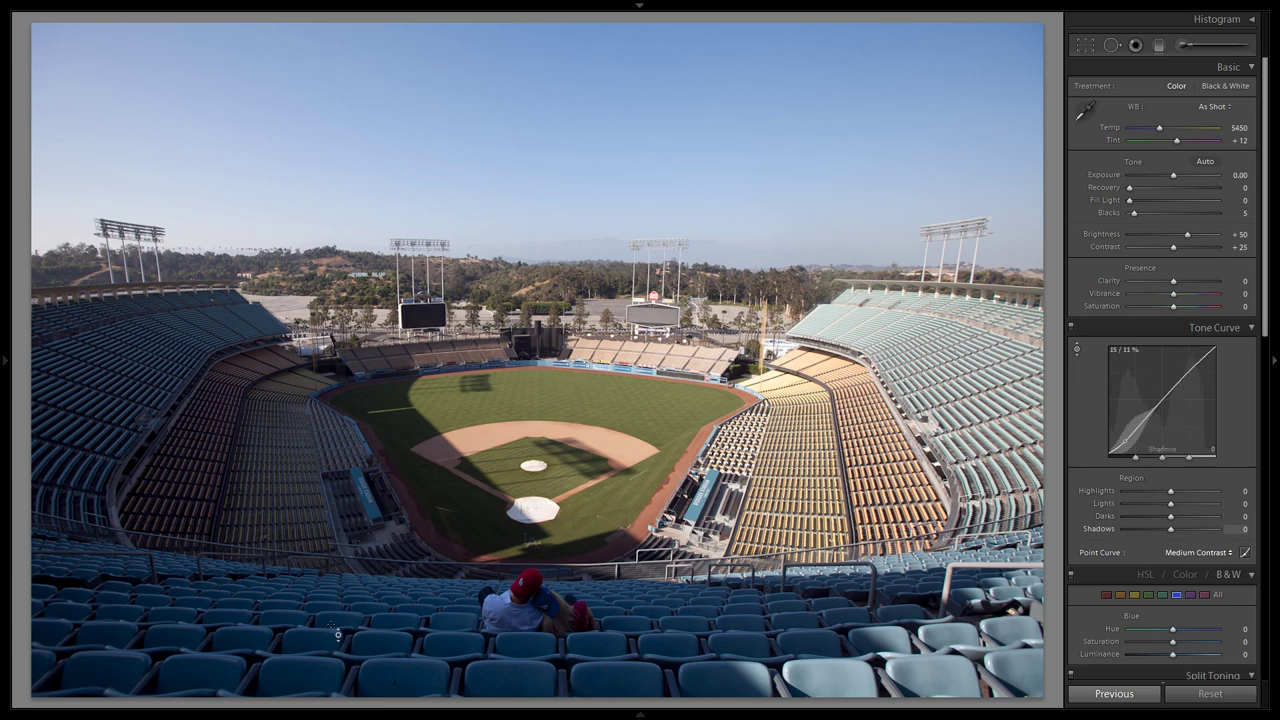
Try lifting the tone curve's Shadows to +100 from the foreground seats, and reset the curve regions
drag(344, 625, 338, 503)
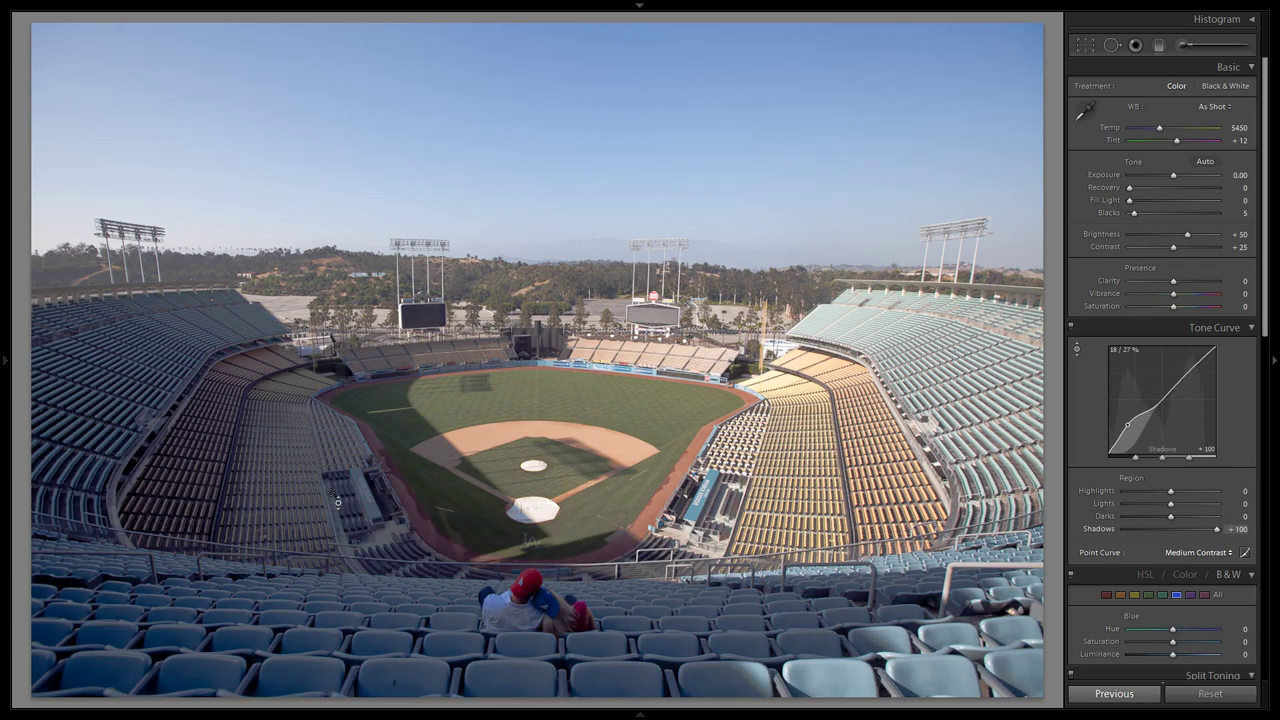
key(z)
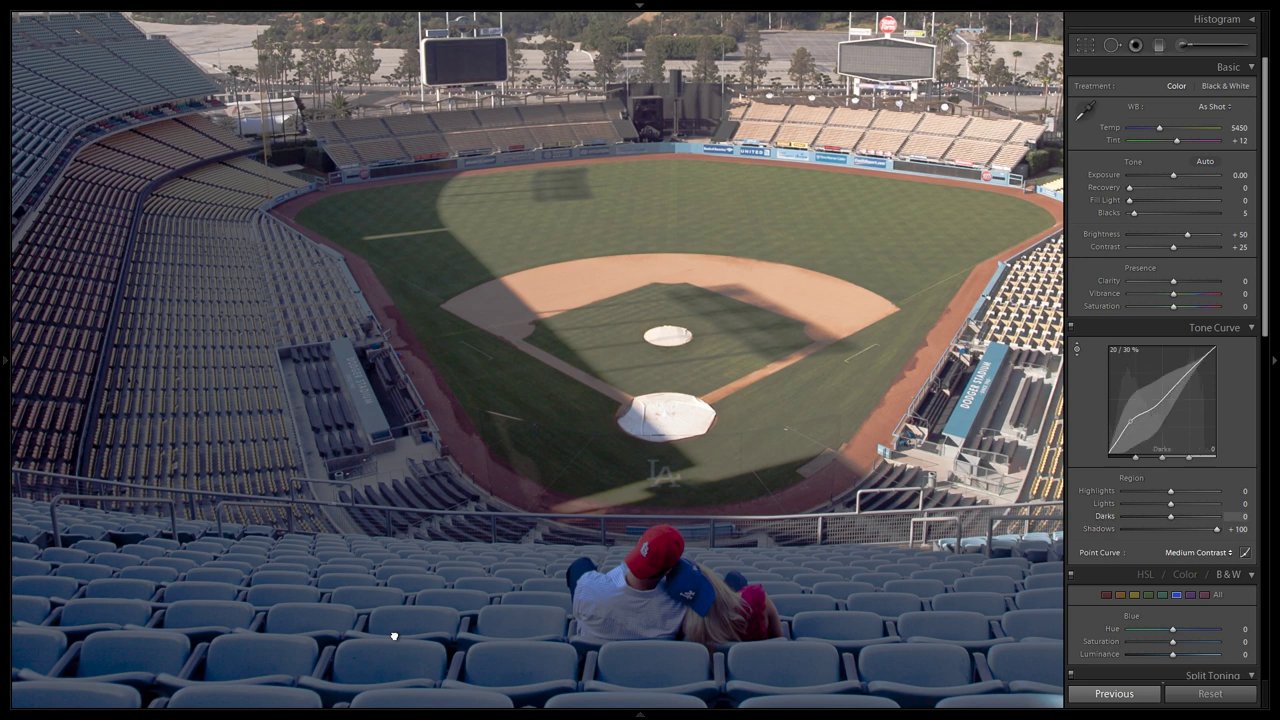
drag(398, 636, 407, 528)
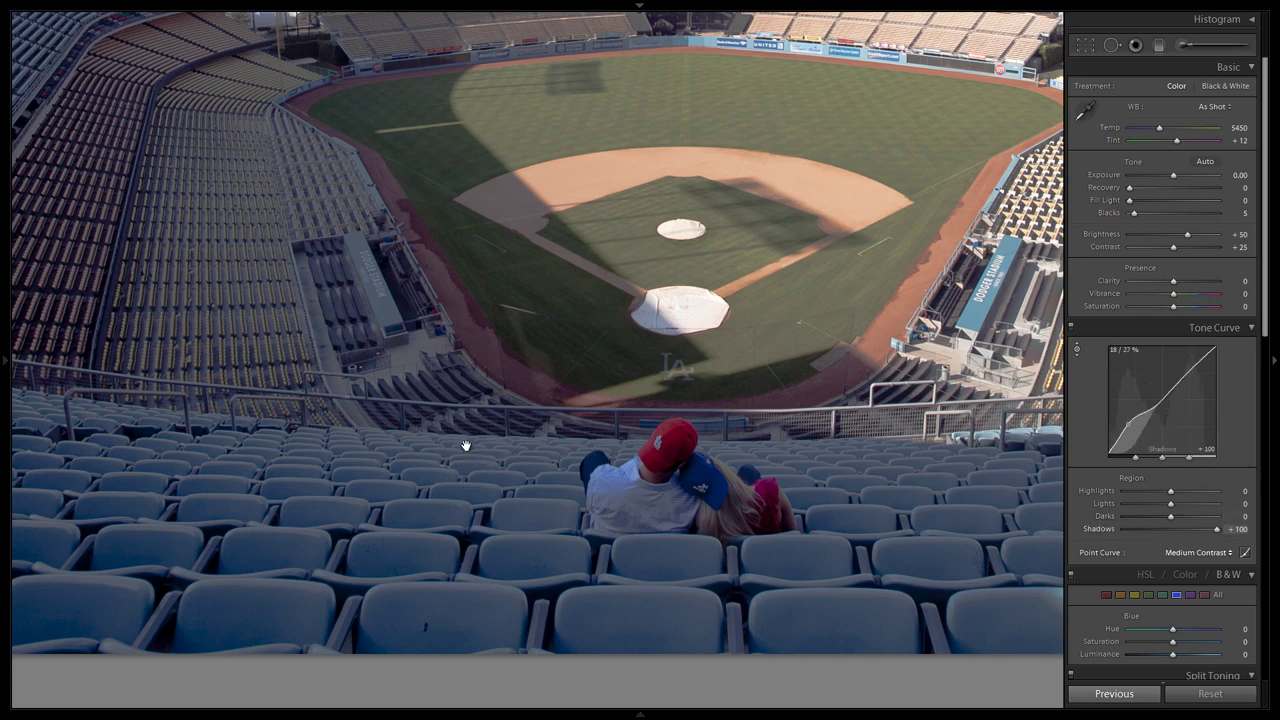
click(495, 426)
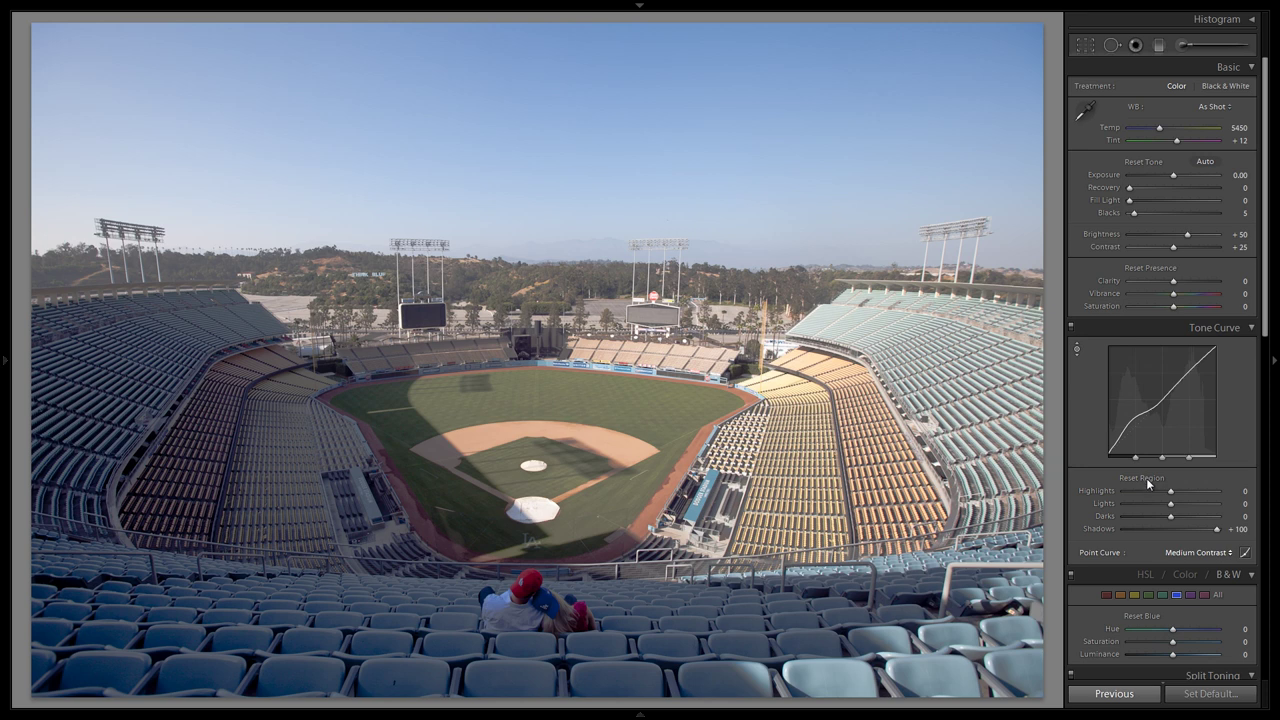
alt+click(1146, 479)
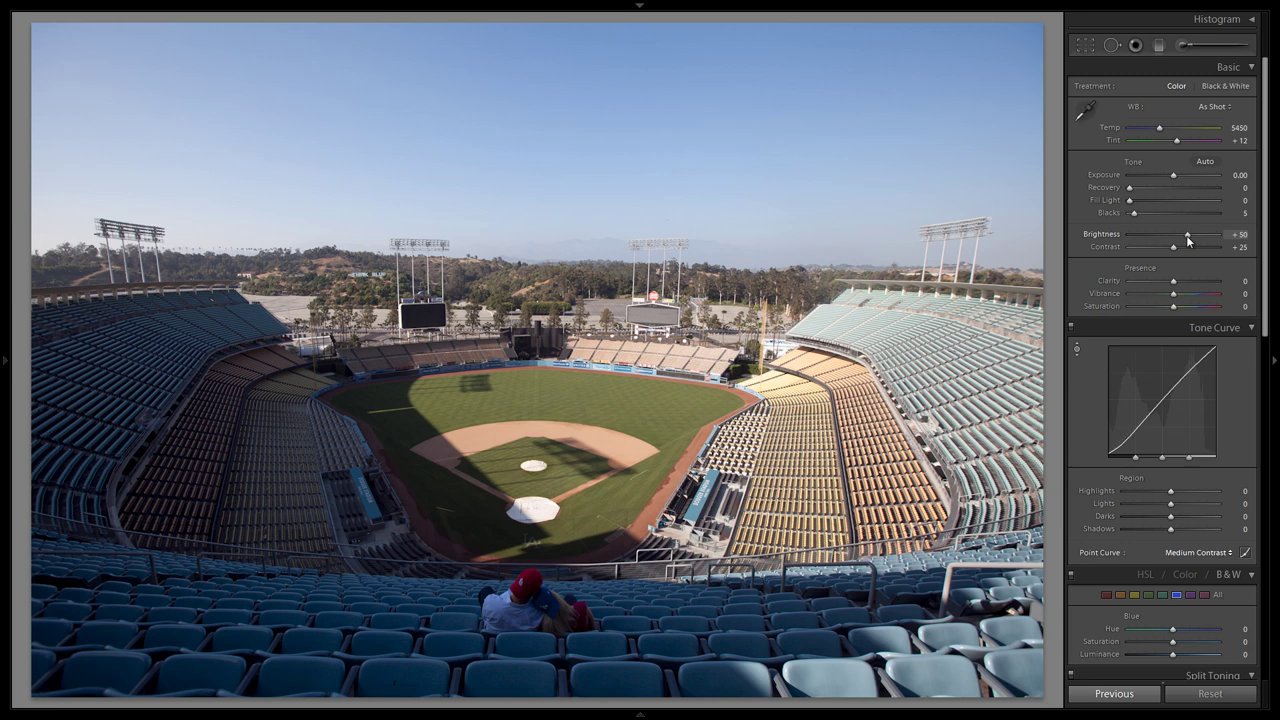
Lower the photo's Exposure to -0.66 and raise Recovery to 100
key(Down)
key(Down)
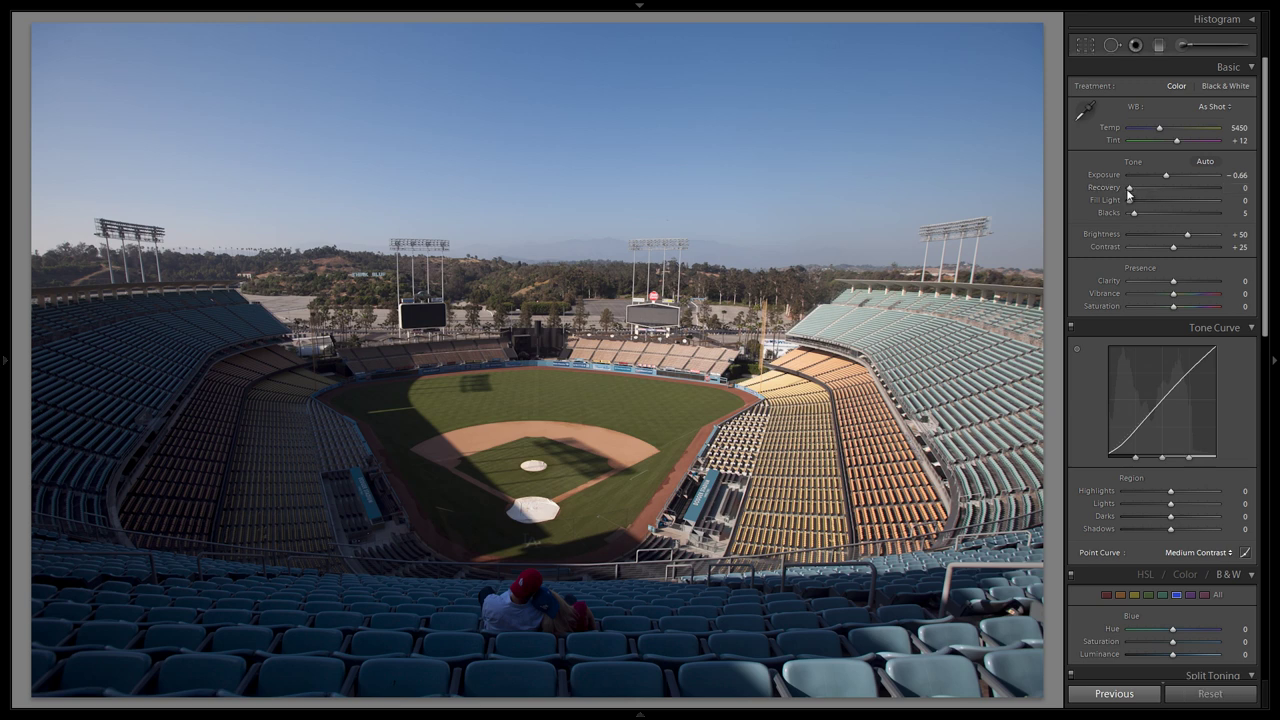
click(1236, 187)
click(1130, 190)
drag(1194, 187, 1222, 187)
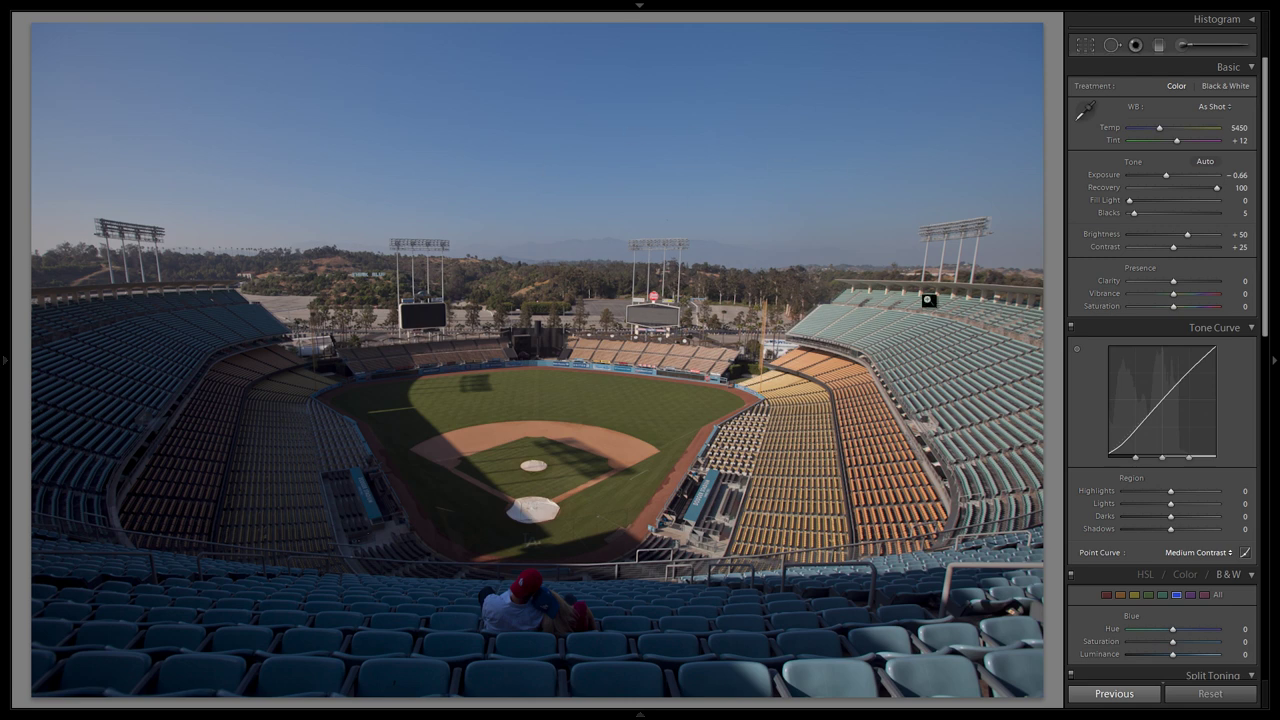
Try raising Fill Light to 60 and 76 while checking the foreground seats up close, and reset it to 0
key(shift)
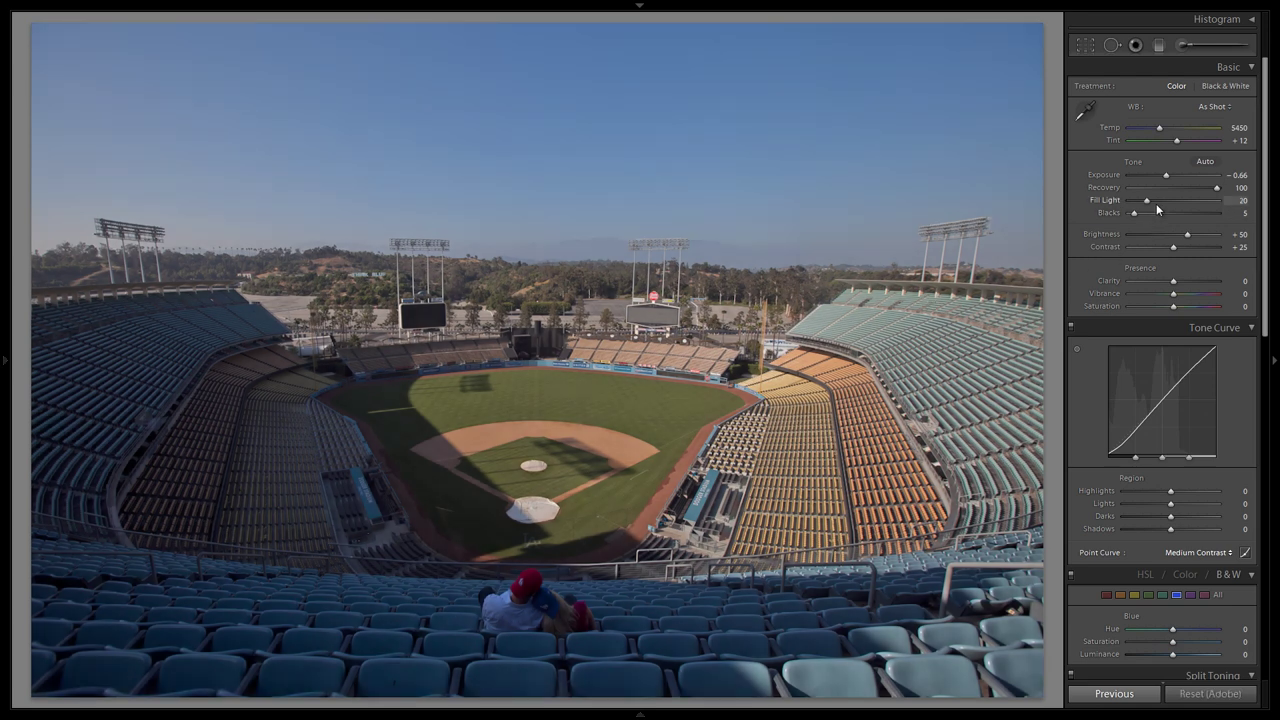
shift+double_click(1156, 203)
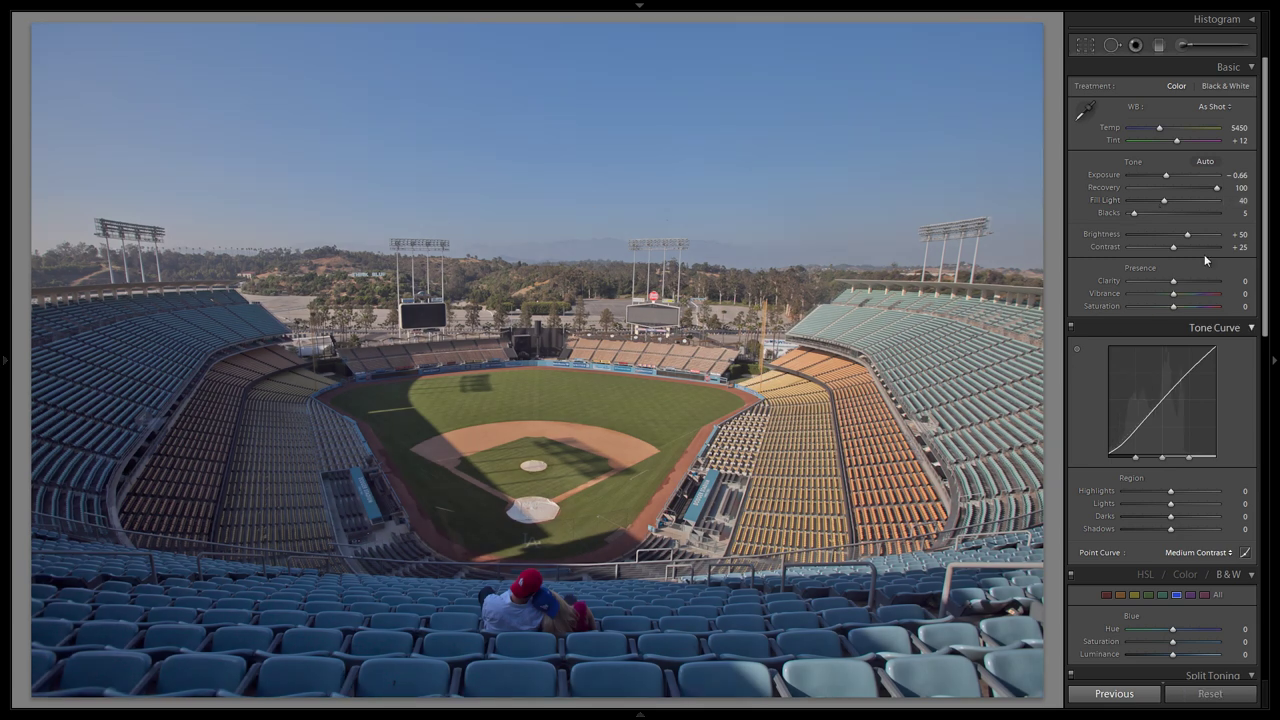
key(shift)
key(shift+Up)
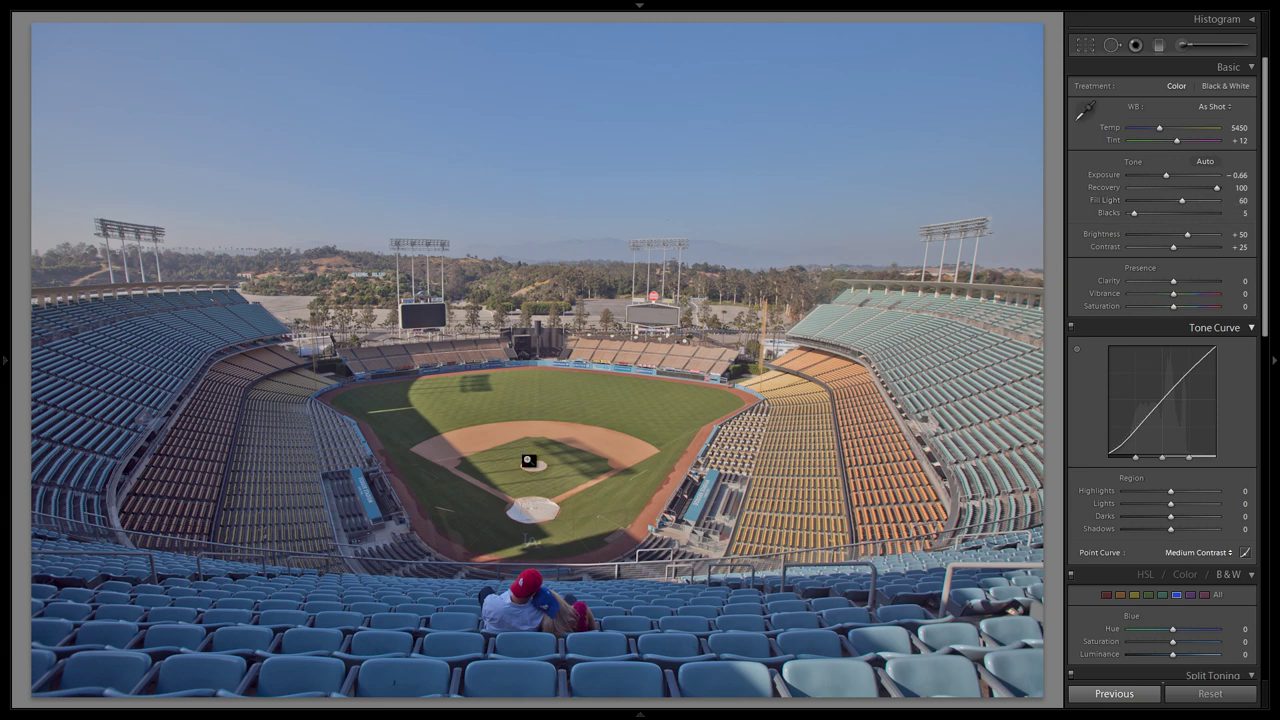
click(400, 563)
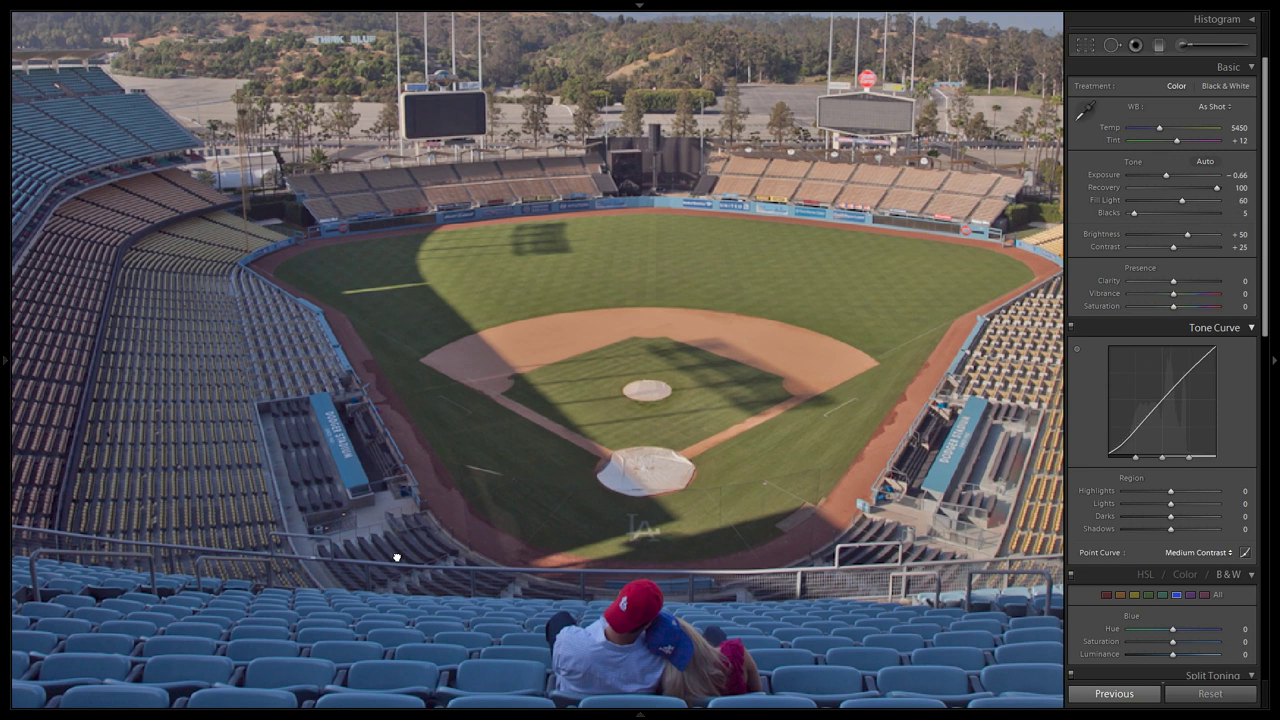
drag(402, 588, 444, 327)
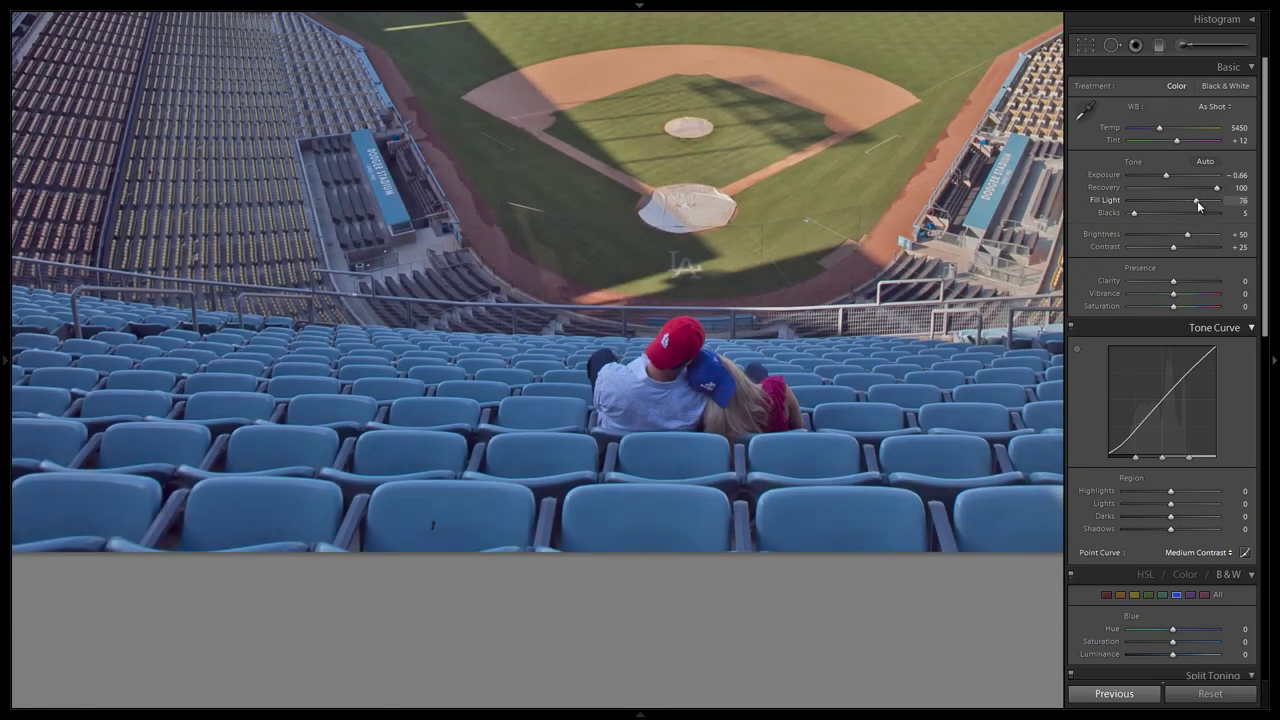
double_click(1197, 200)
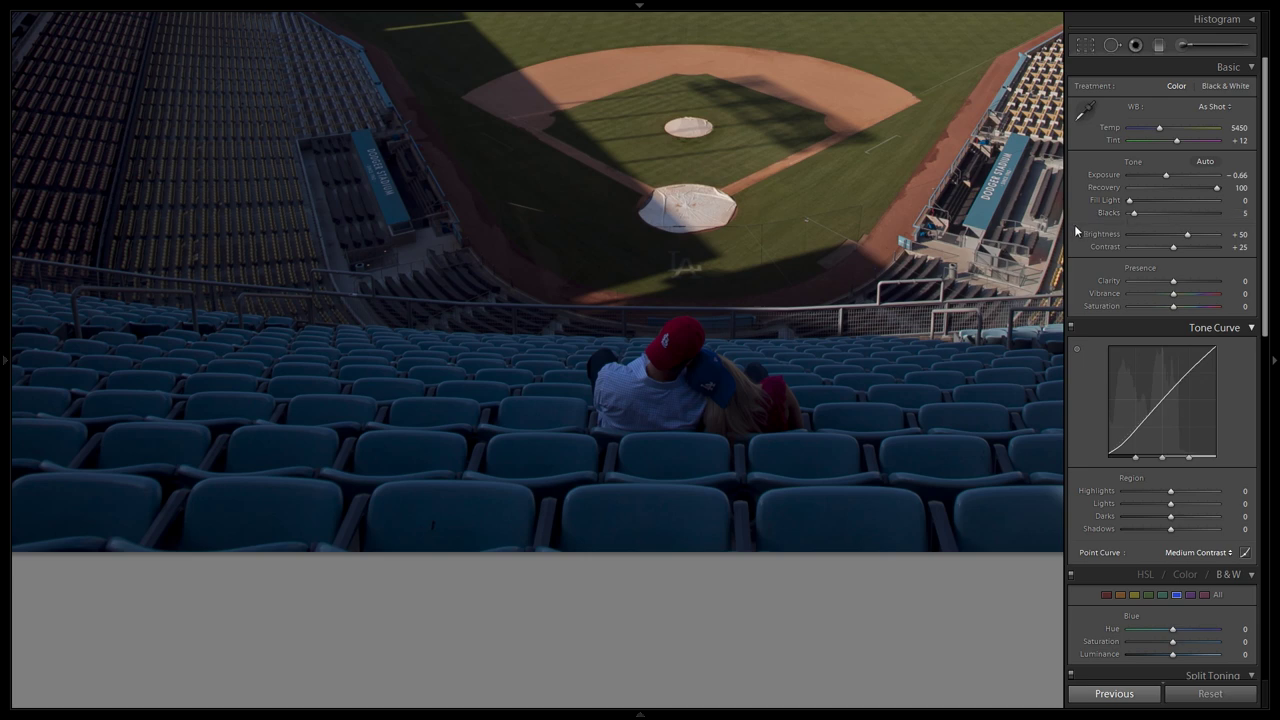
Examine the shadowed seats and stands at 3:1 magnification with Fill Light raised to 84
key(F7)
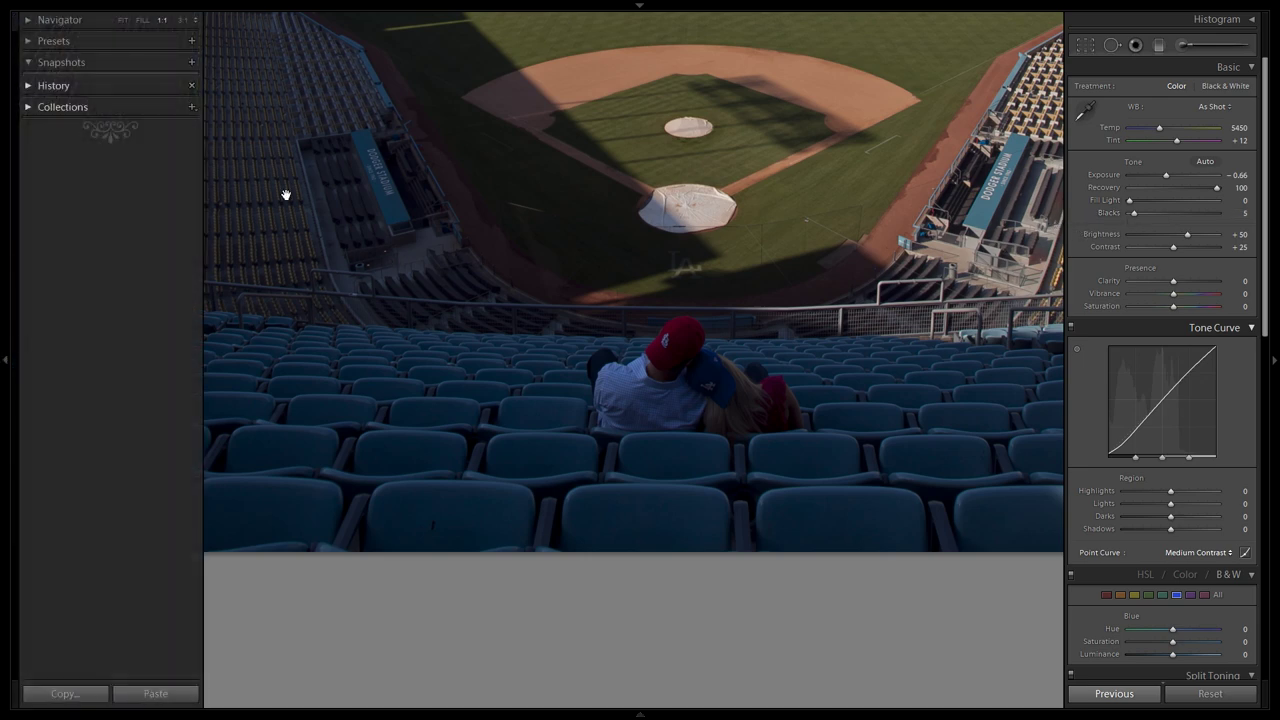
click(186, 20)
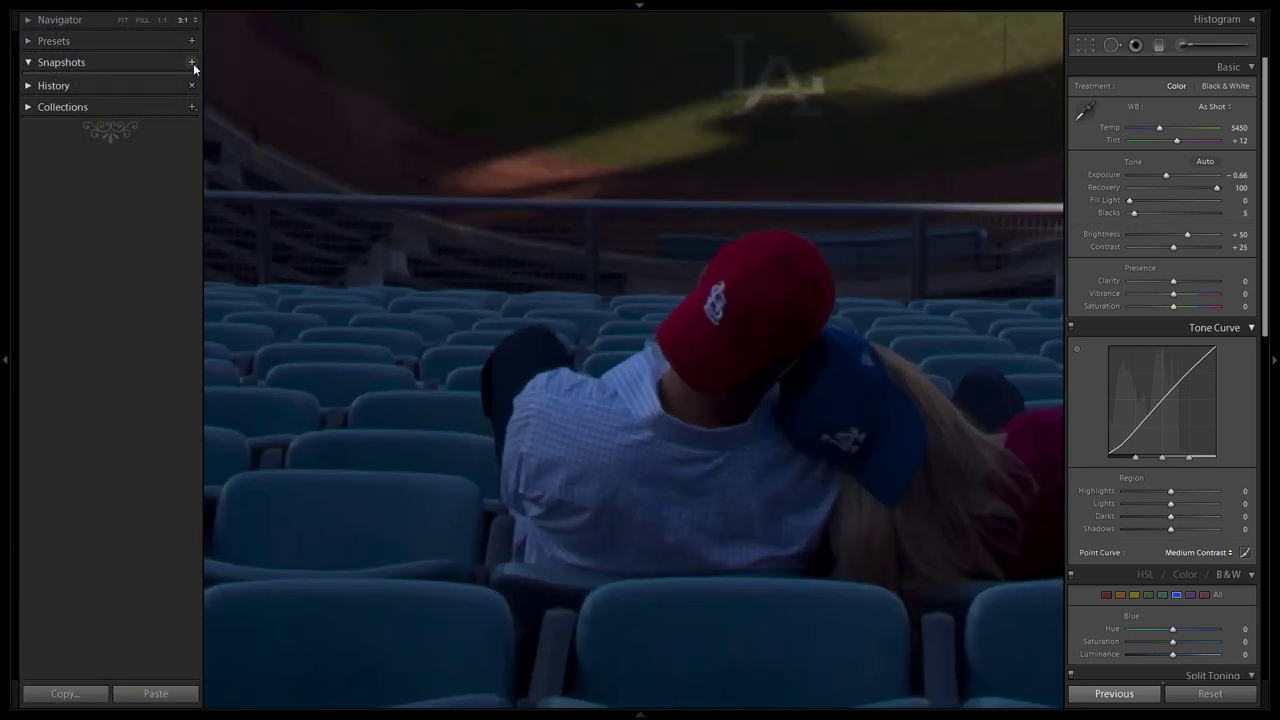
click(9, 155)
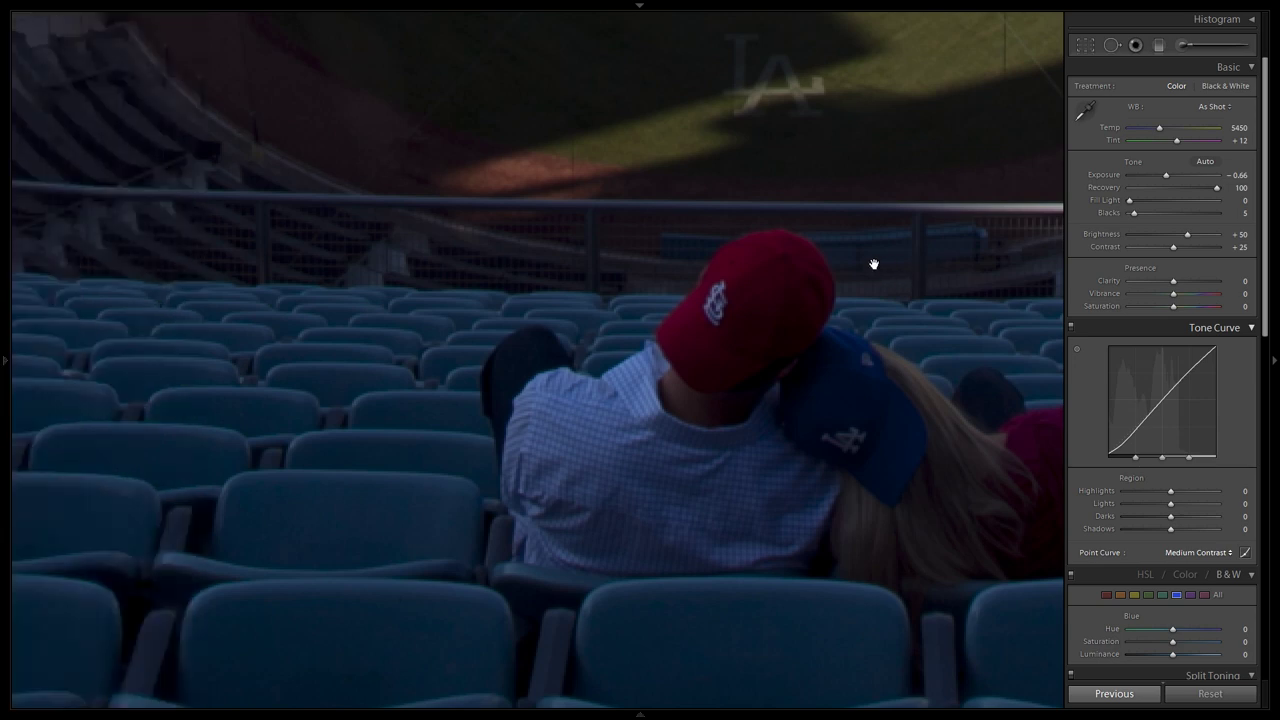
drag(336, 367, 629, 243)
drag(1129, 200, 1203, 203)
drag(524, 459, 600, 270)
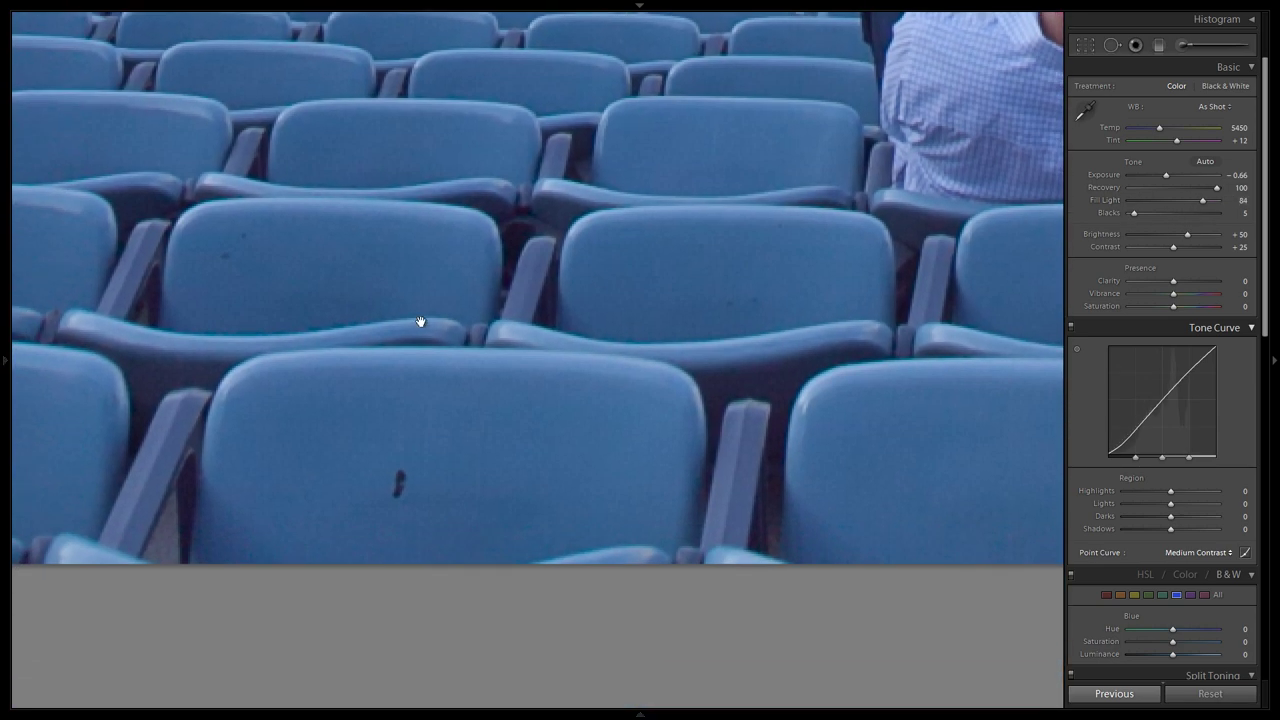
click(278, 268)
click(674, 314)
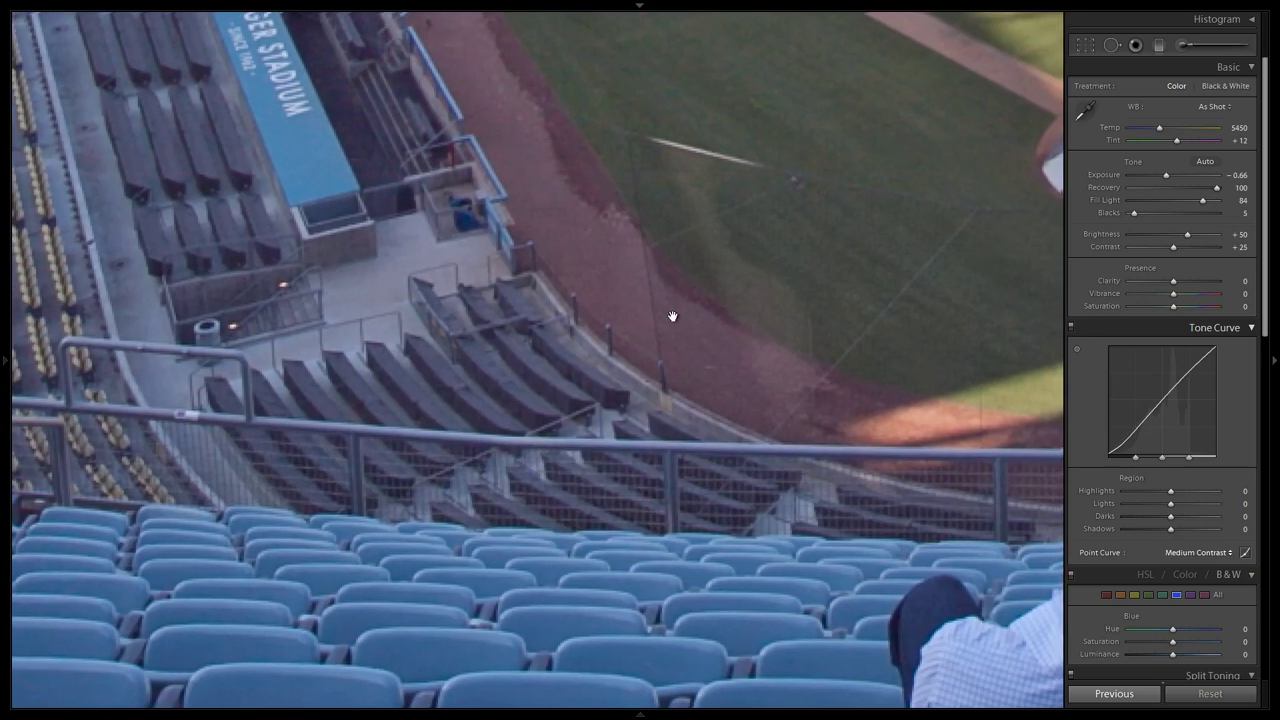
click(685, 350)
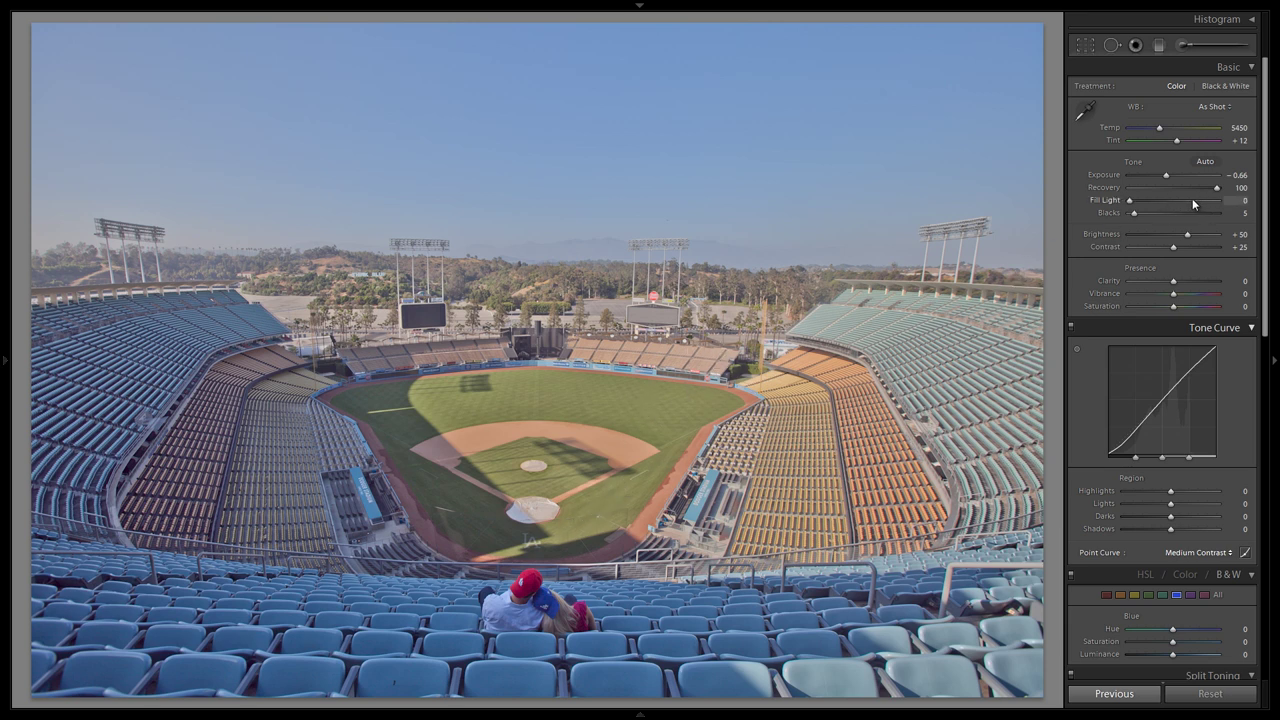
Set the photo's Fill Light to 60
key(Up)
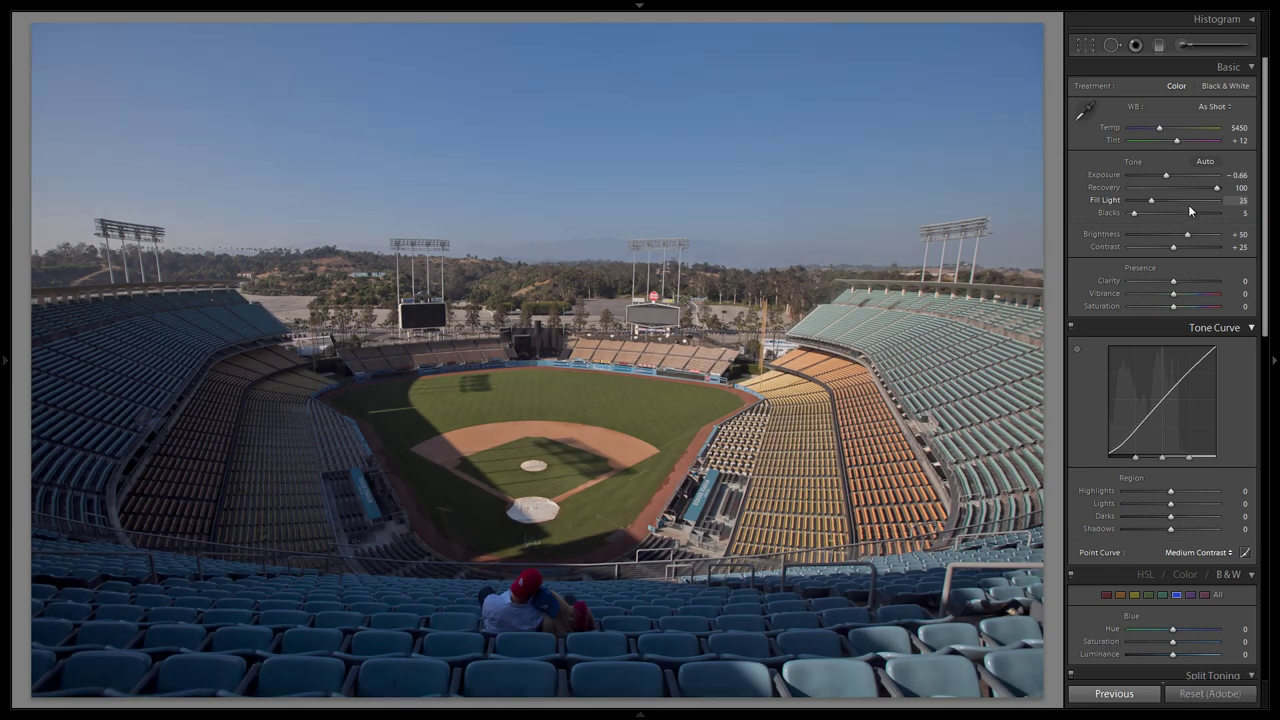
key(Up)
key(Up)
key(Up)
key(Up)
key(Up)
key(Up)
key(Up)
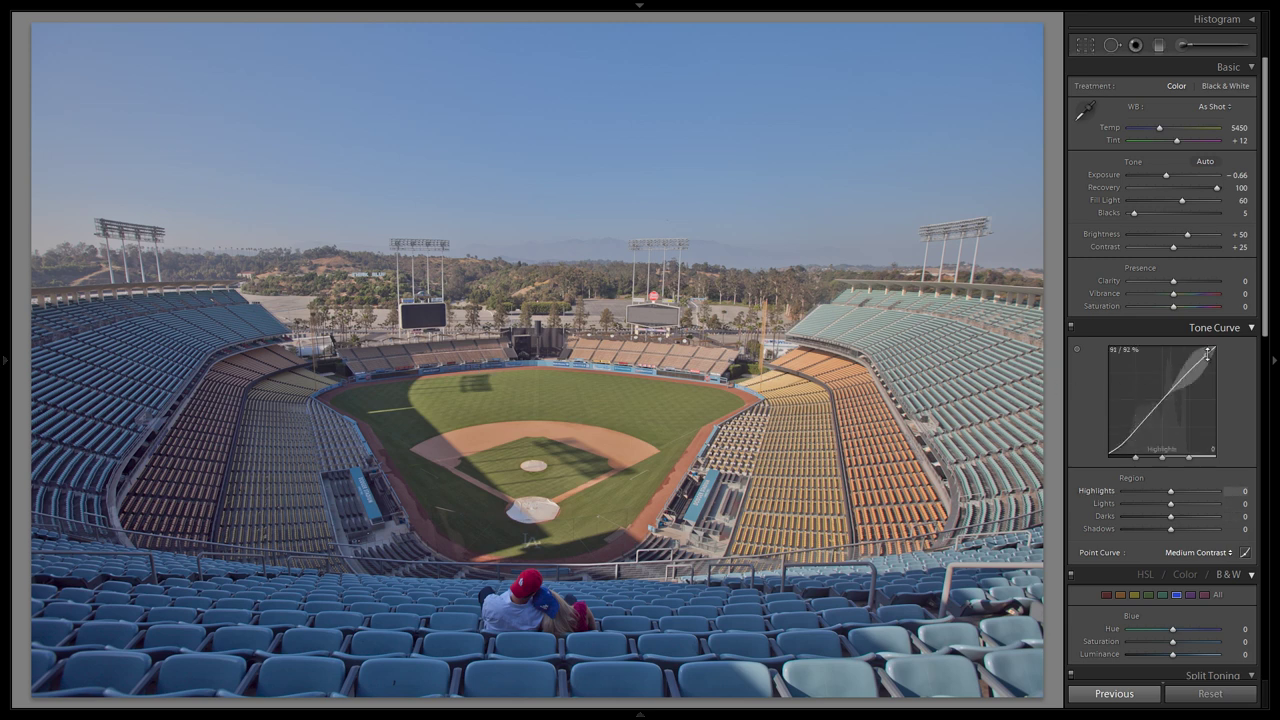
Shape the tone curve with Highlights +74, Lights +8, Darks +10 and Shadows -14
drag(1207, 354, 1207, 336)
drag(1206, 352, 1205, 325)
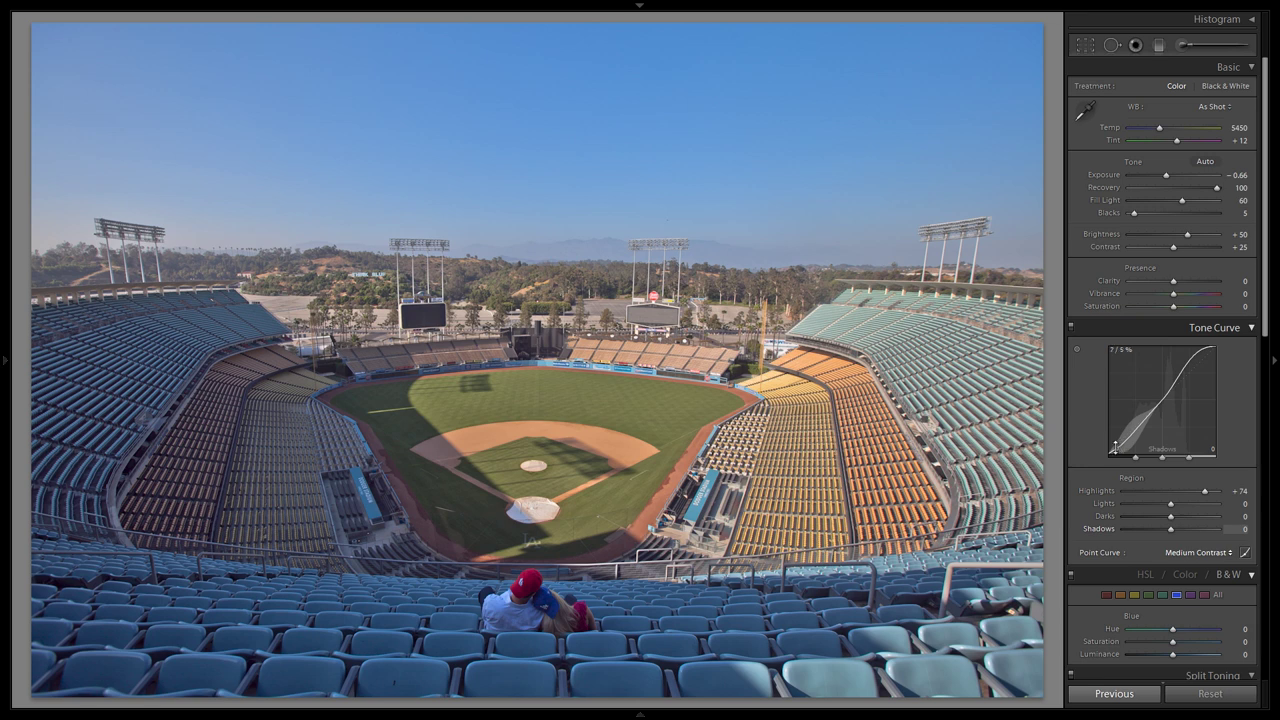
drag(1115, 448, 1116, 452)
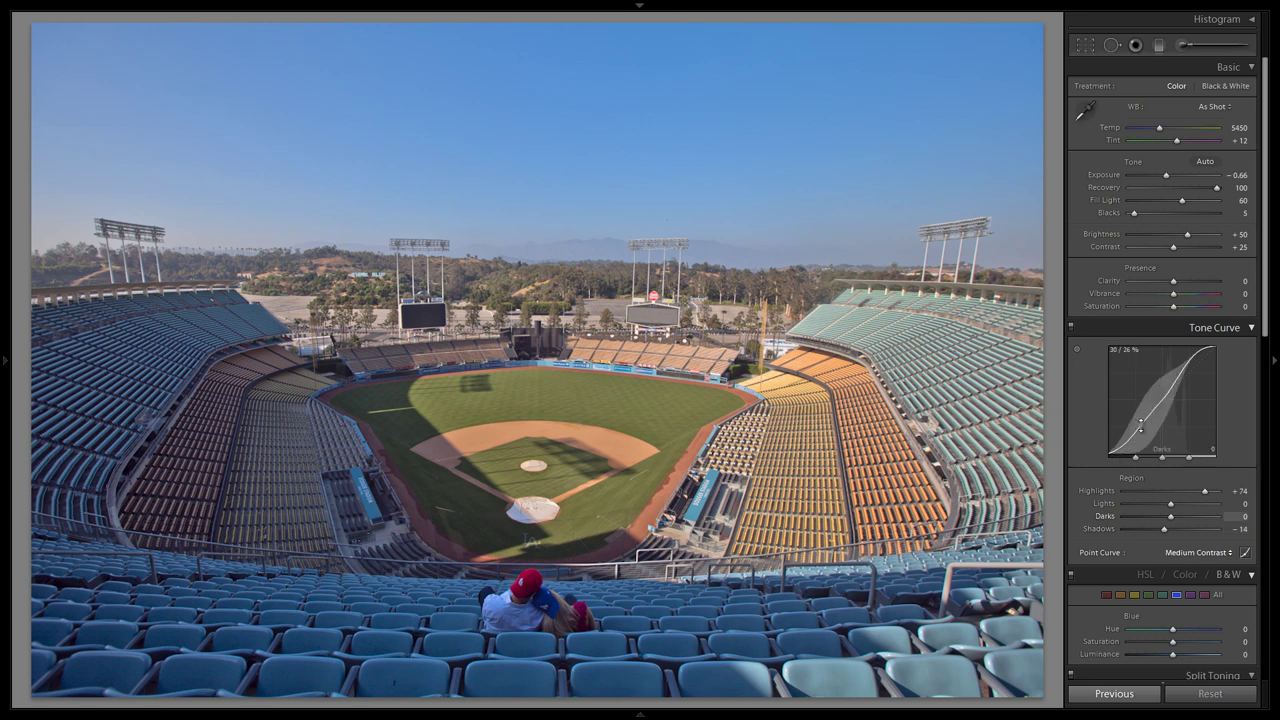
drag(1141, 419, 1141, 416)
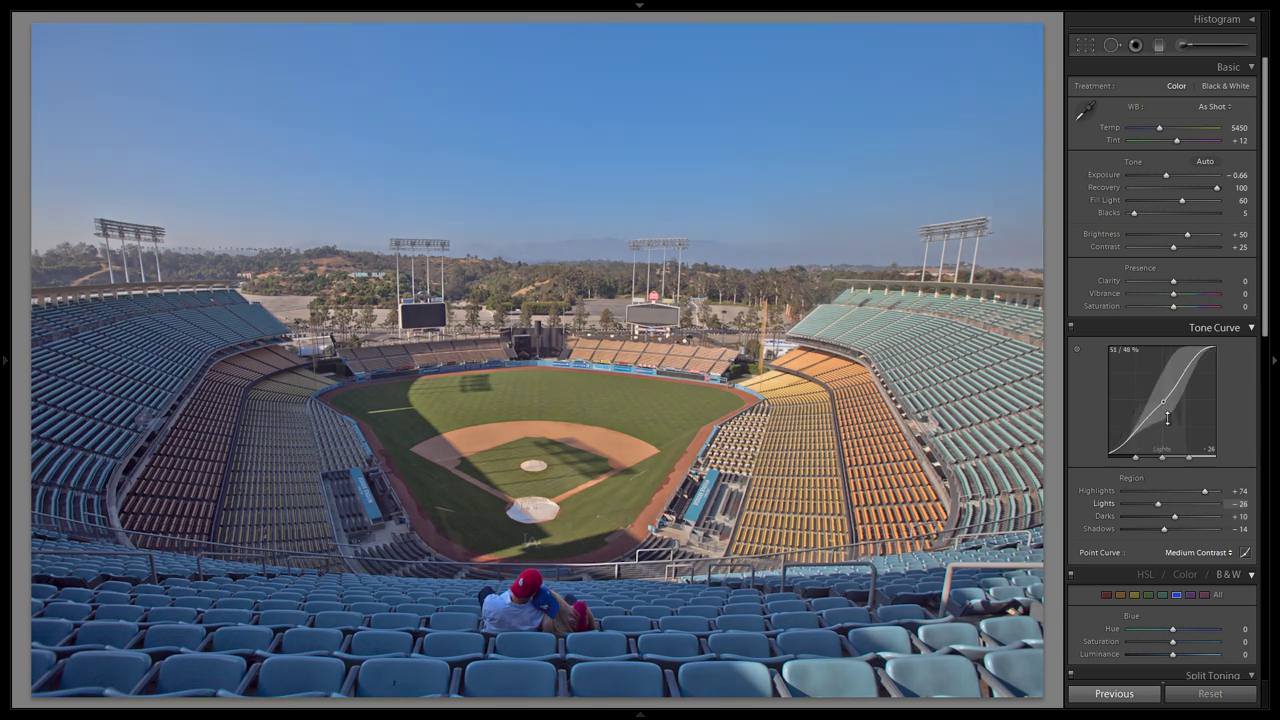
drag(1168, 418, 1170, 395)
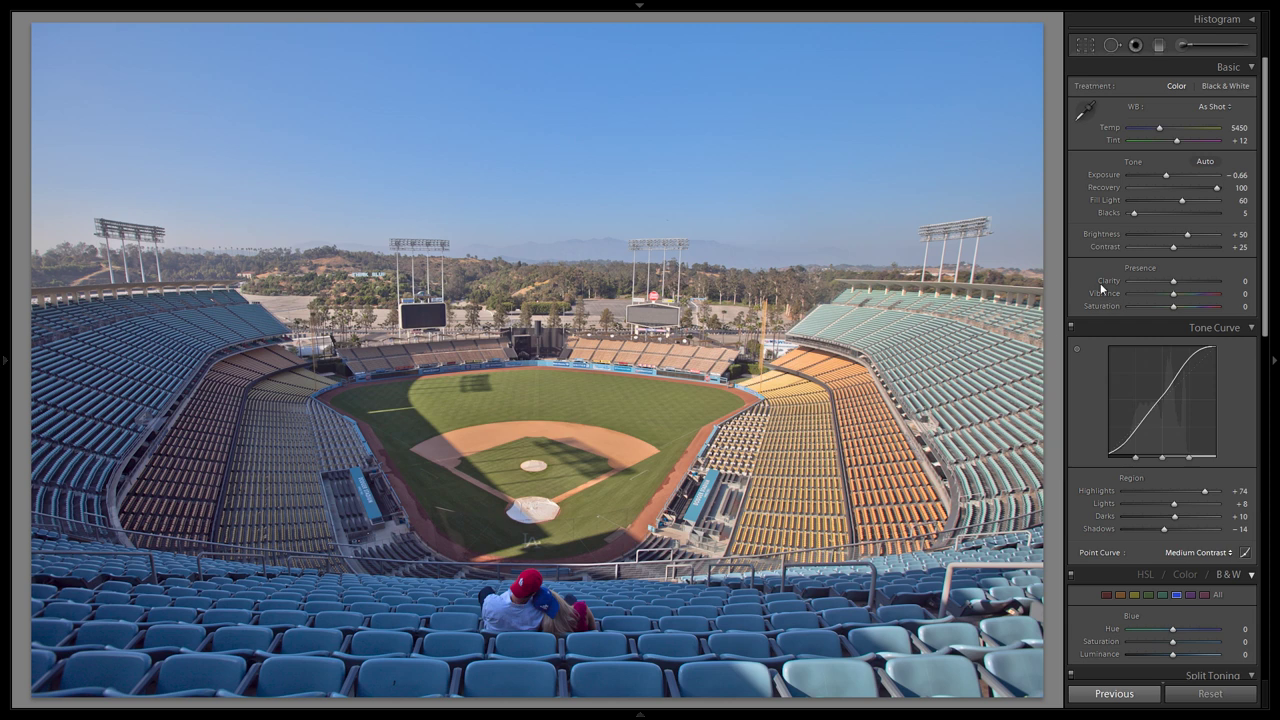
Warm the white balance by raising the color temperature to 6809
drag(1159, 128, 1165, 128)
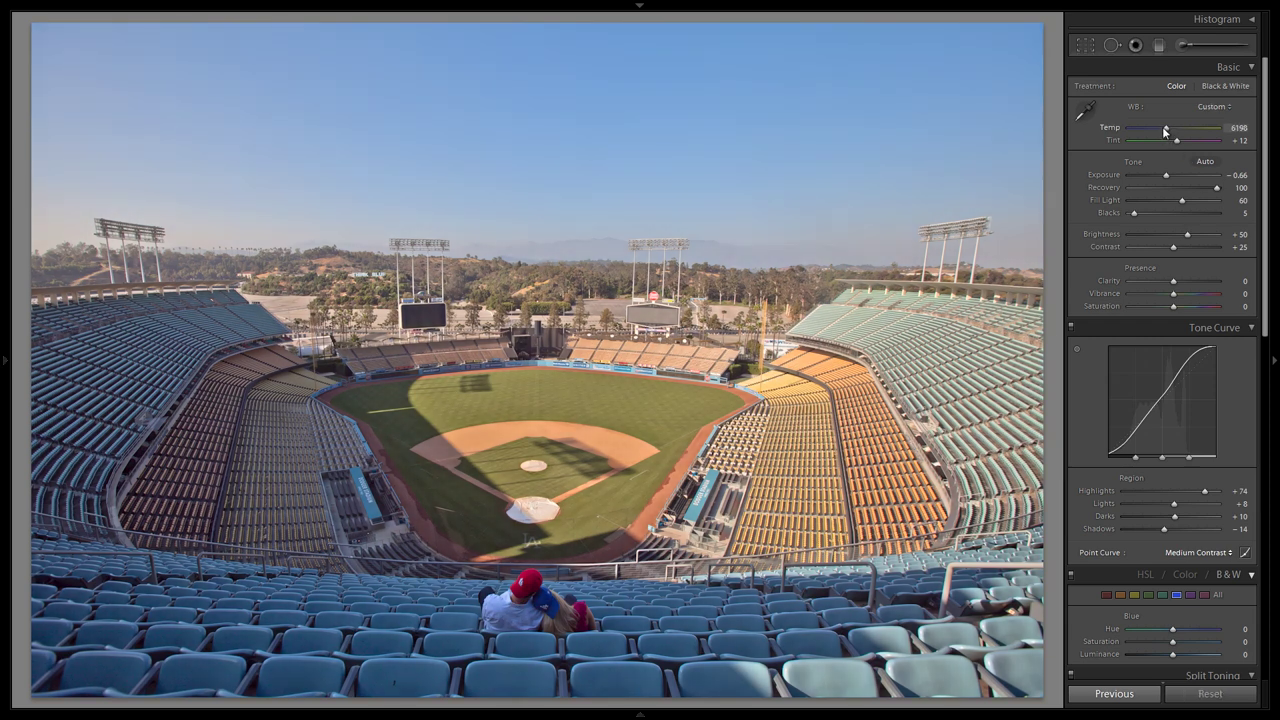
drag(1166, 130, 1169, 131)
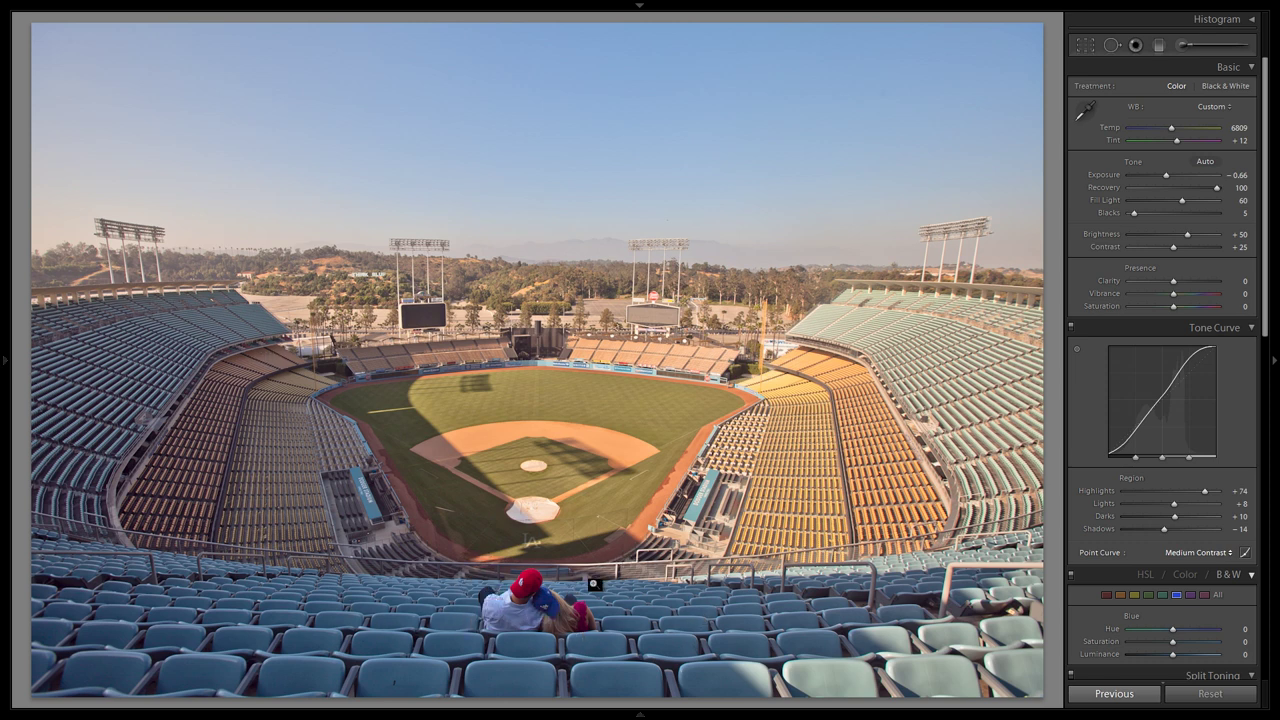
Raise the photo's Contrast to +40 and its Clarity to +40
key(shift)
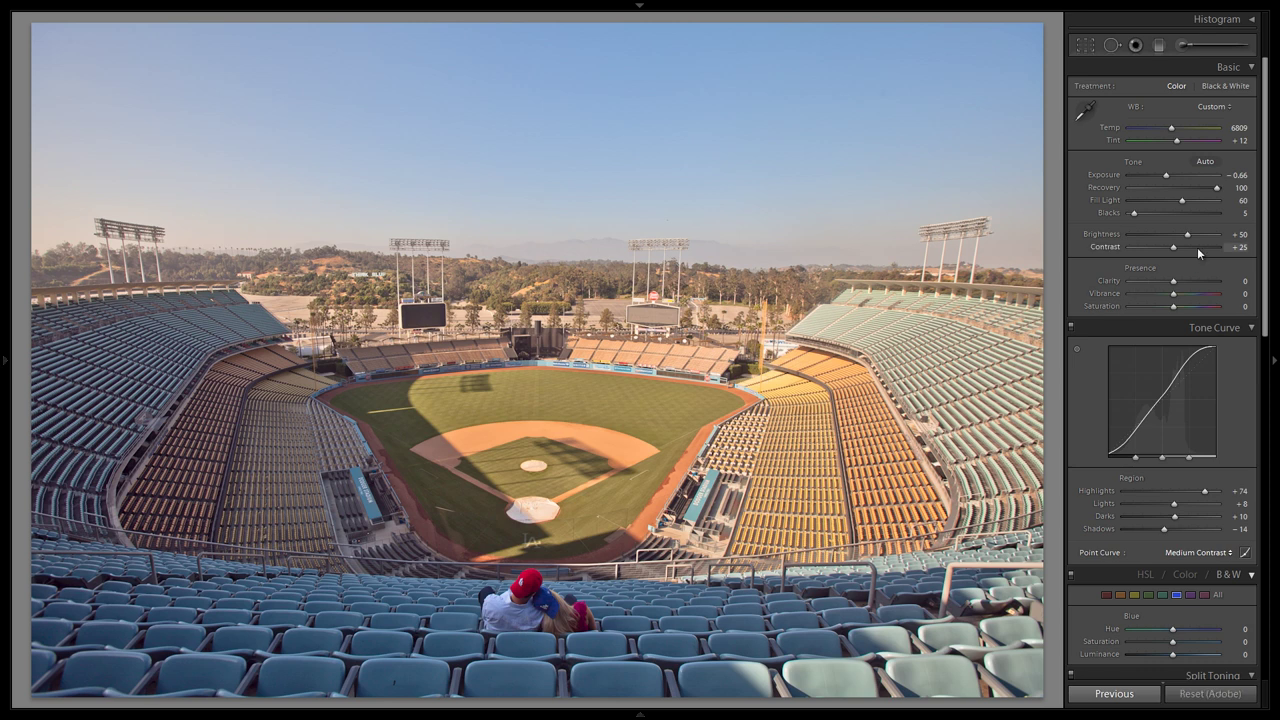
double_click(1197, 247)
key(shift)
key(shift+Up)
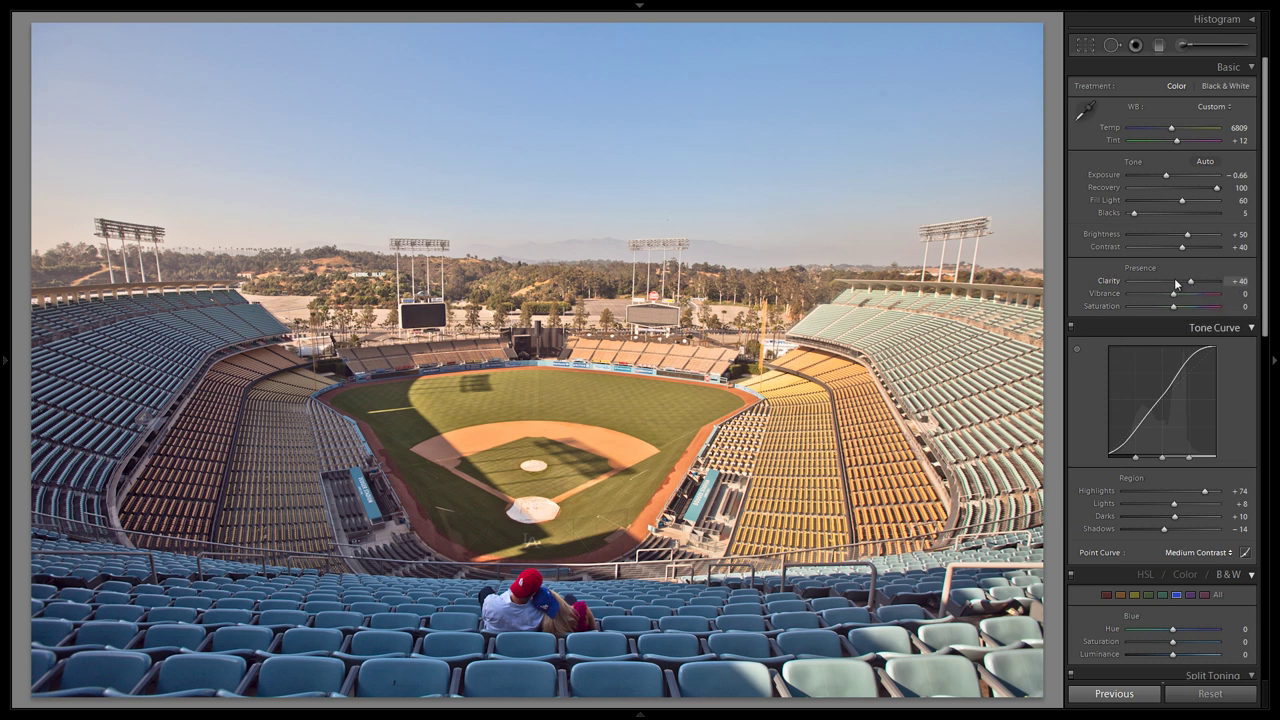
Set the photo's Clarity to +60 and Vibrance to +20
key(shift)
key(shift)
key(Up)
key(Up)
key(Down)
Set up a new Graduated Filter from the Color effect with Exposure at −0.51
scroll(1200, 330, down, 8)
scroll(1208, 339, up, 8)
click(1160, 46)
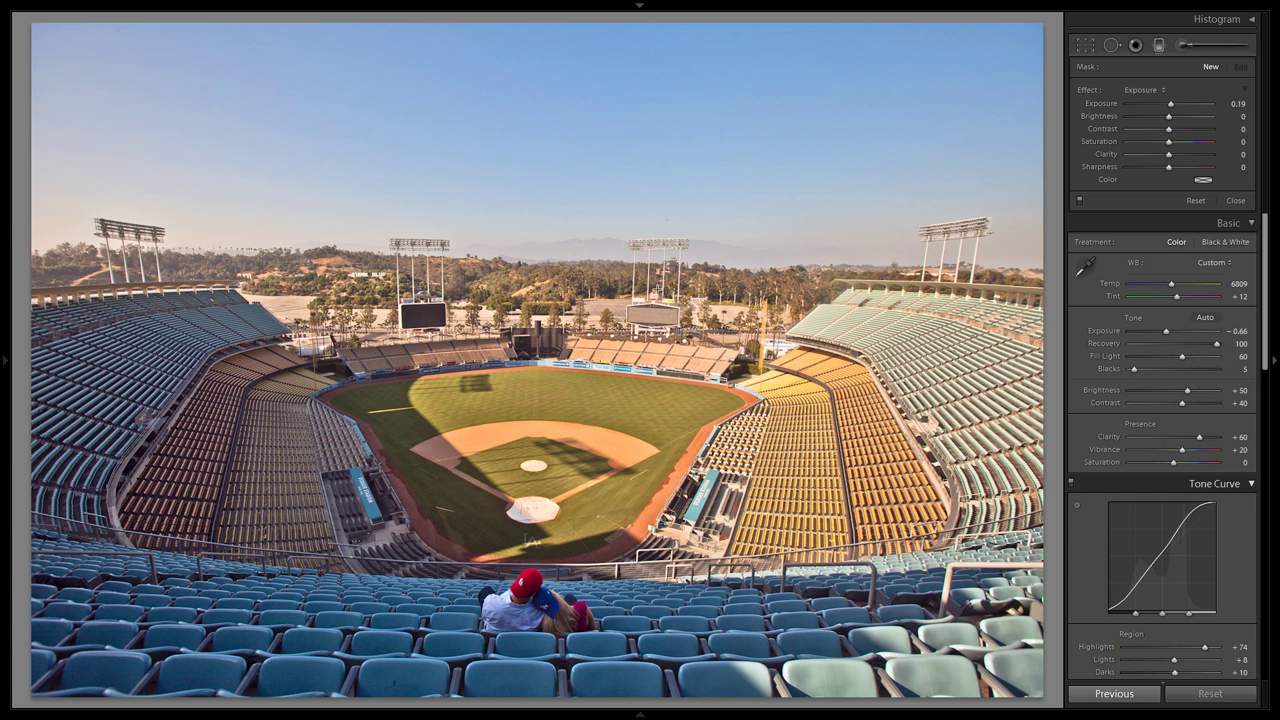
click(1143, 91)
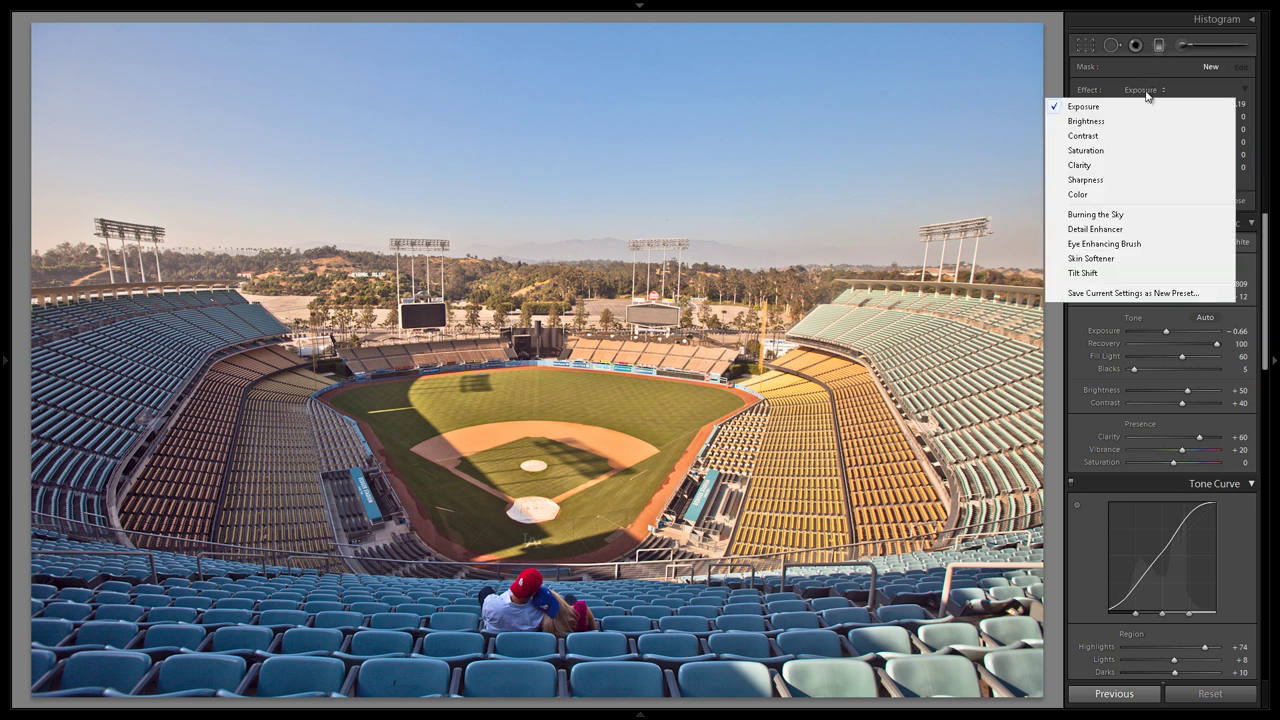
click(1140, 194)
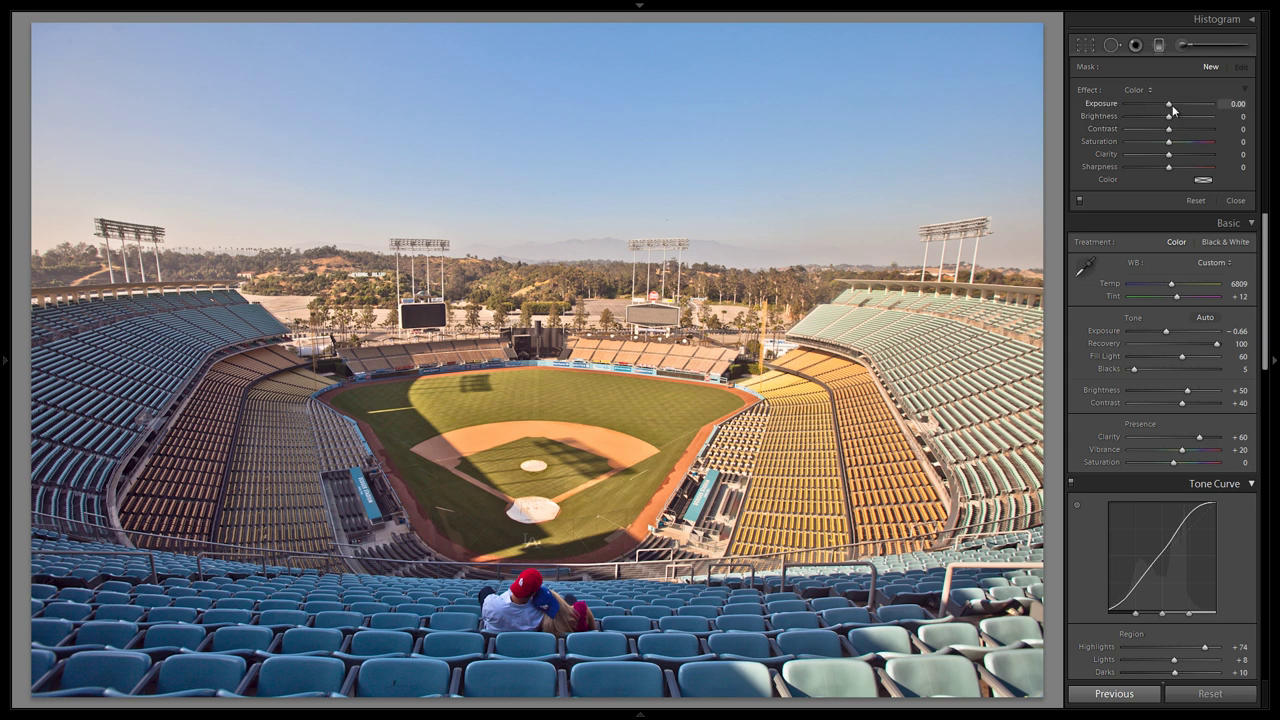
drag(1170, 104, 1166, 107)
Give the graduated filter a blue tint with hue 241 and 71% saturation, and set its Saturation adjustment to −51
click(1206, 182)
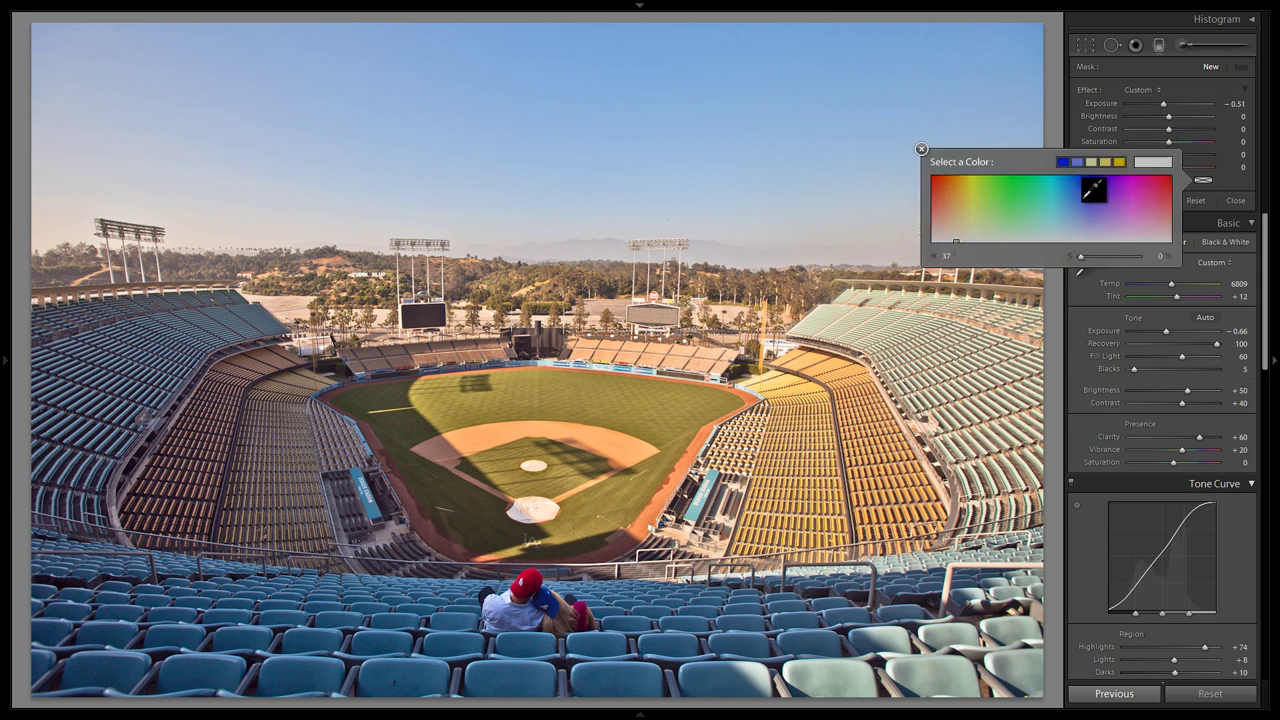
click(1101, 188)
drag(1101, 188, 1104, 184)
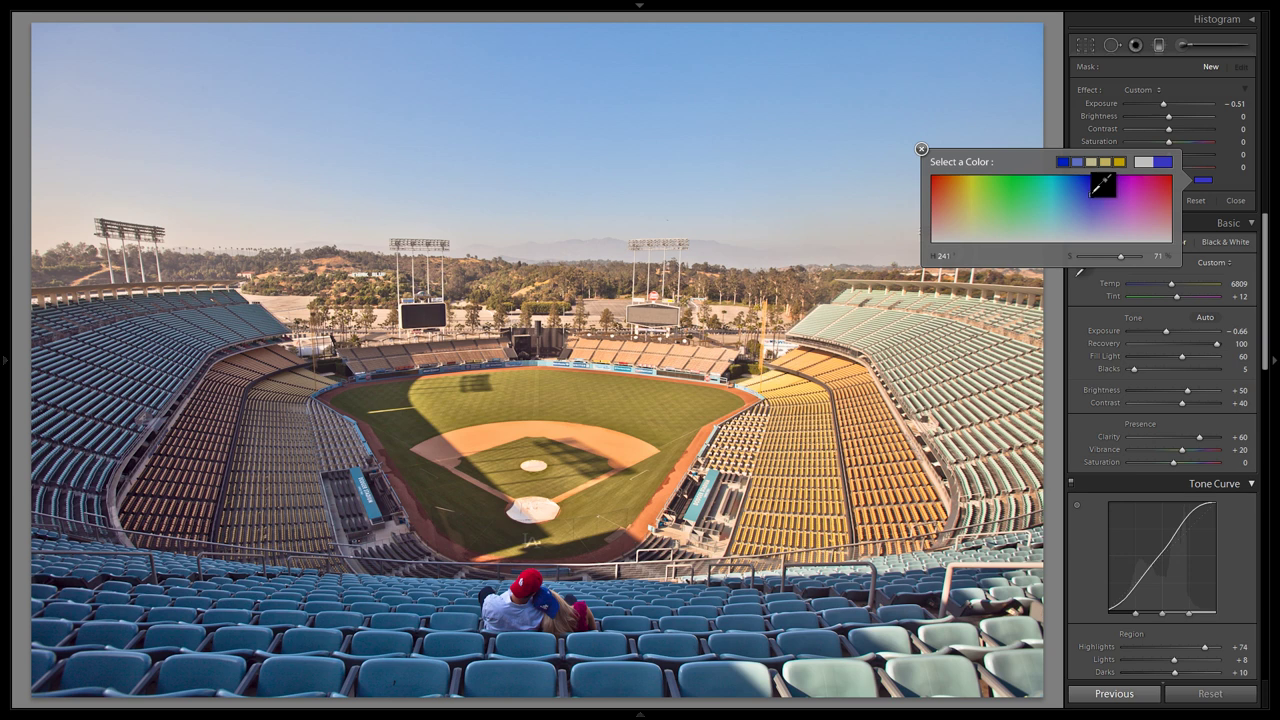
click(921, 149)
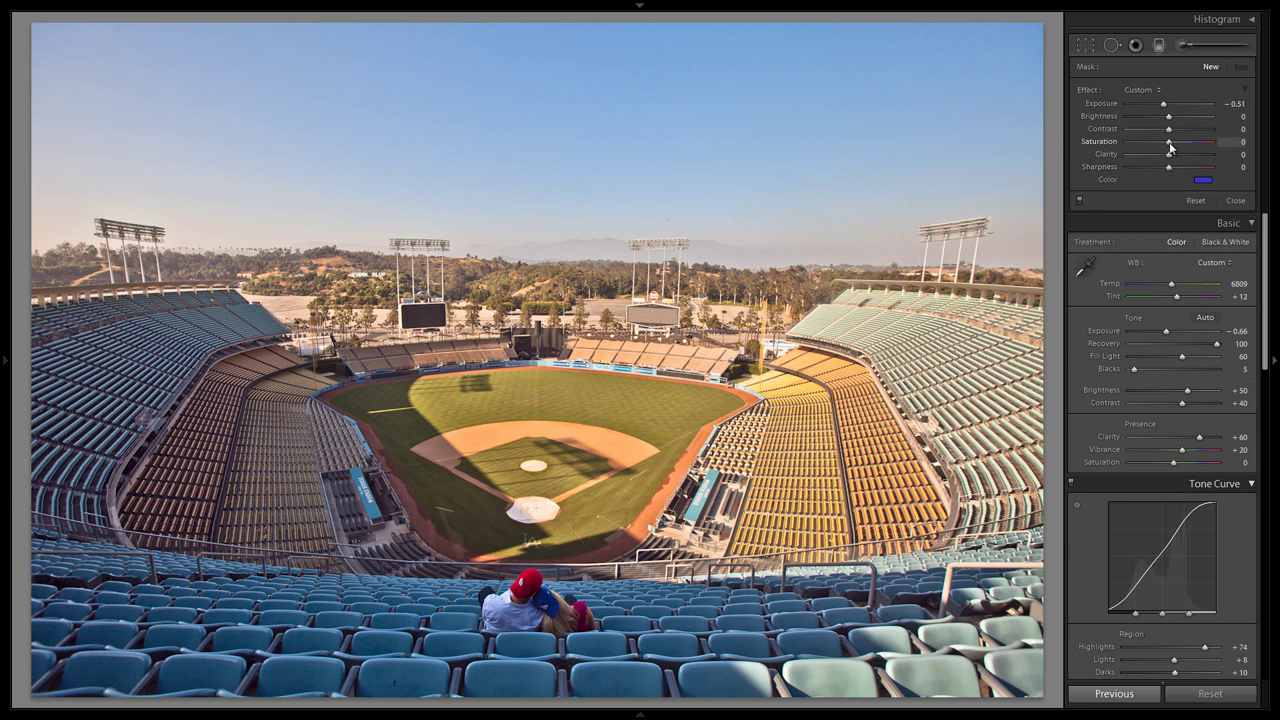
drag(1170, 145, 1147, 146)
Apply the straight gradient from the upper sky down to the outfield, keeping its Exposure at −0.51
key(shift)
drag(549, 93, 512, 373)
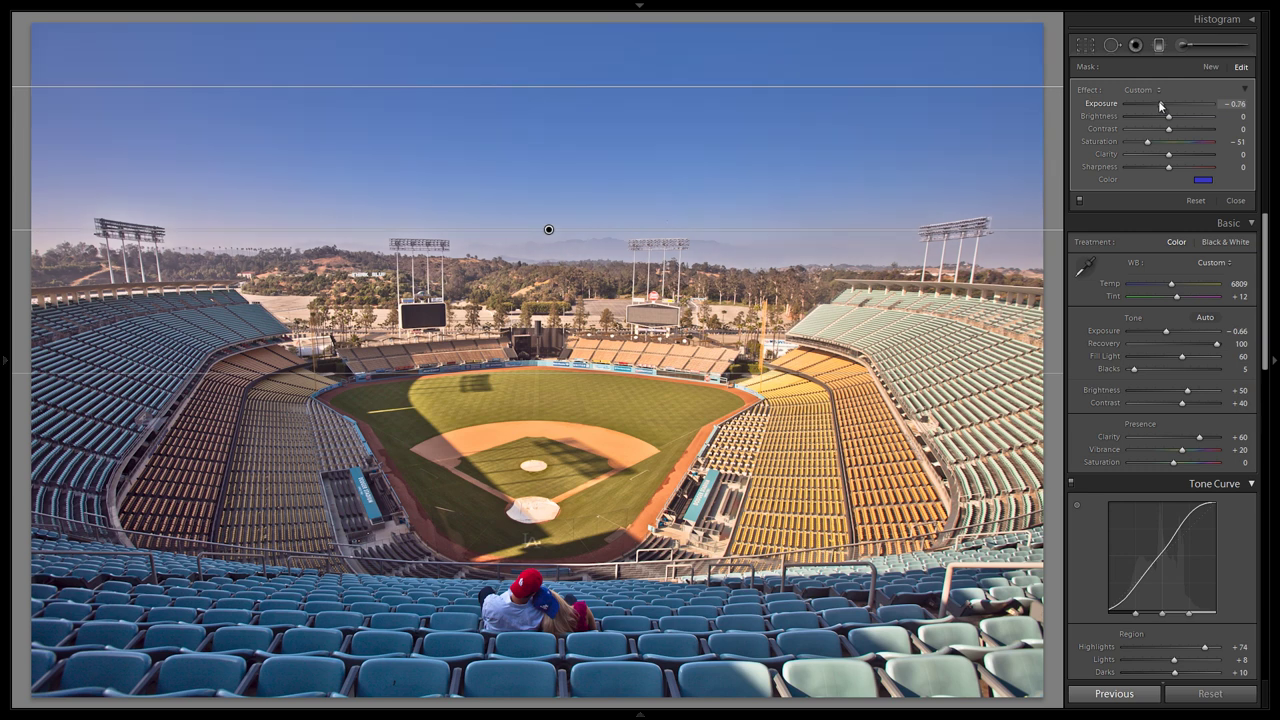
drag(1161, 104, 1162, 104)
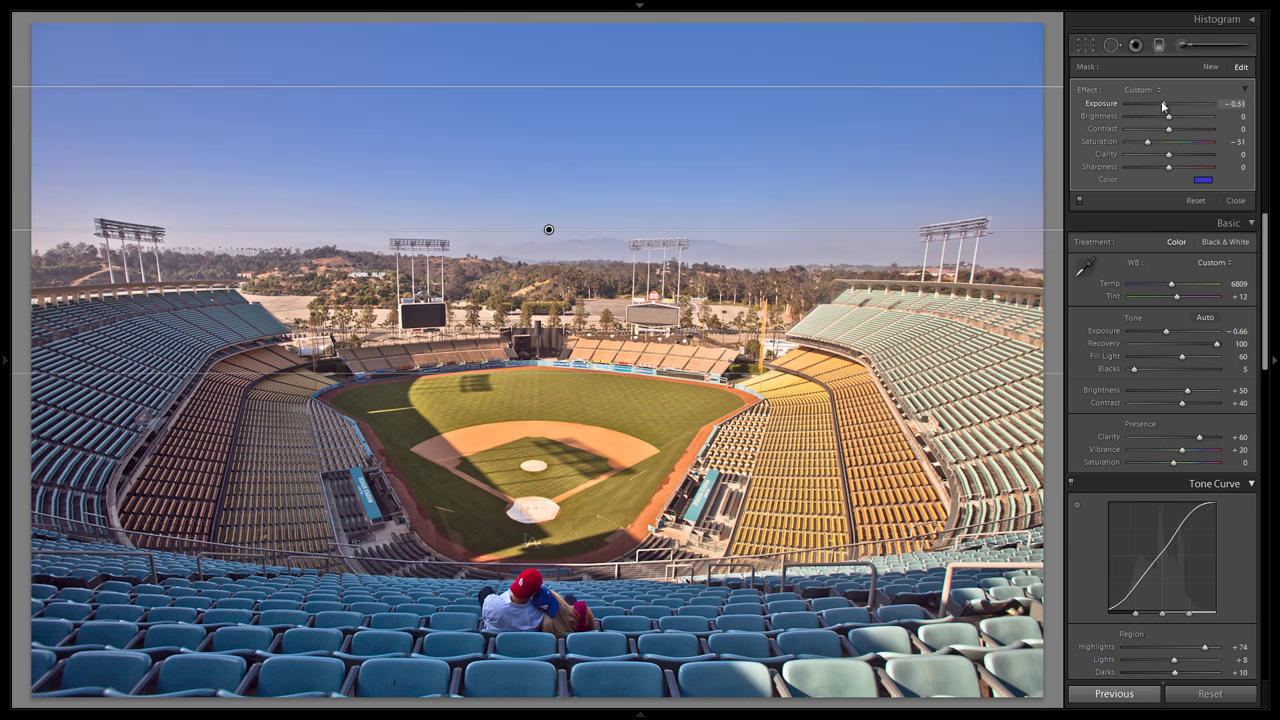
click(1161, 46)
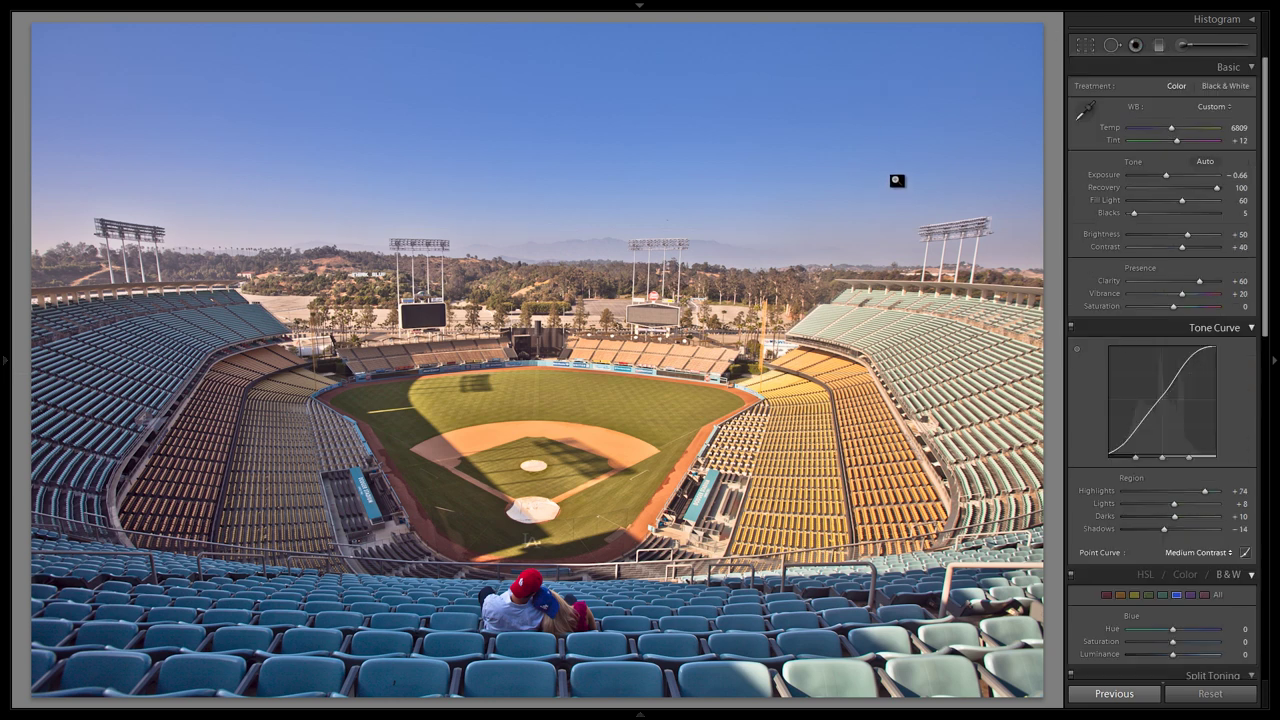
Switch to a new Adjustment Brush mask using the Exposure effect at −0.32
key(m)
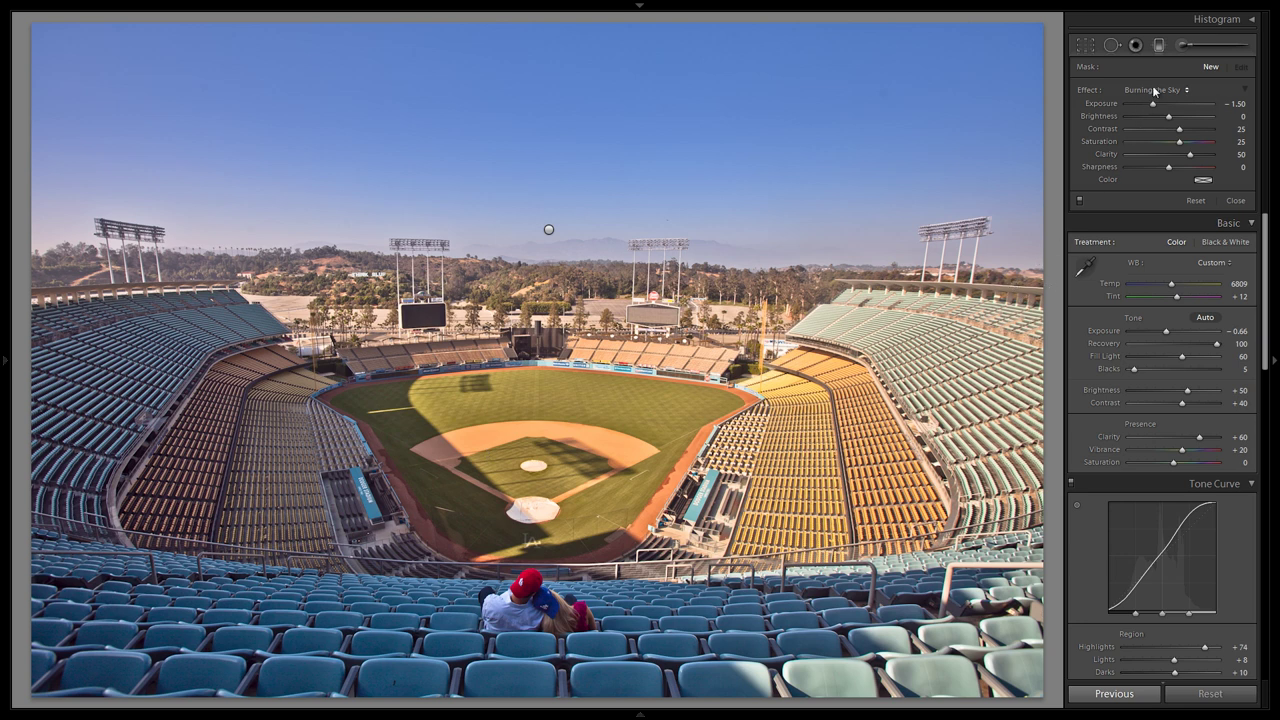
click(1182, 44)
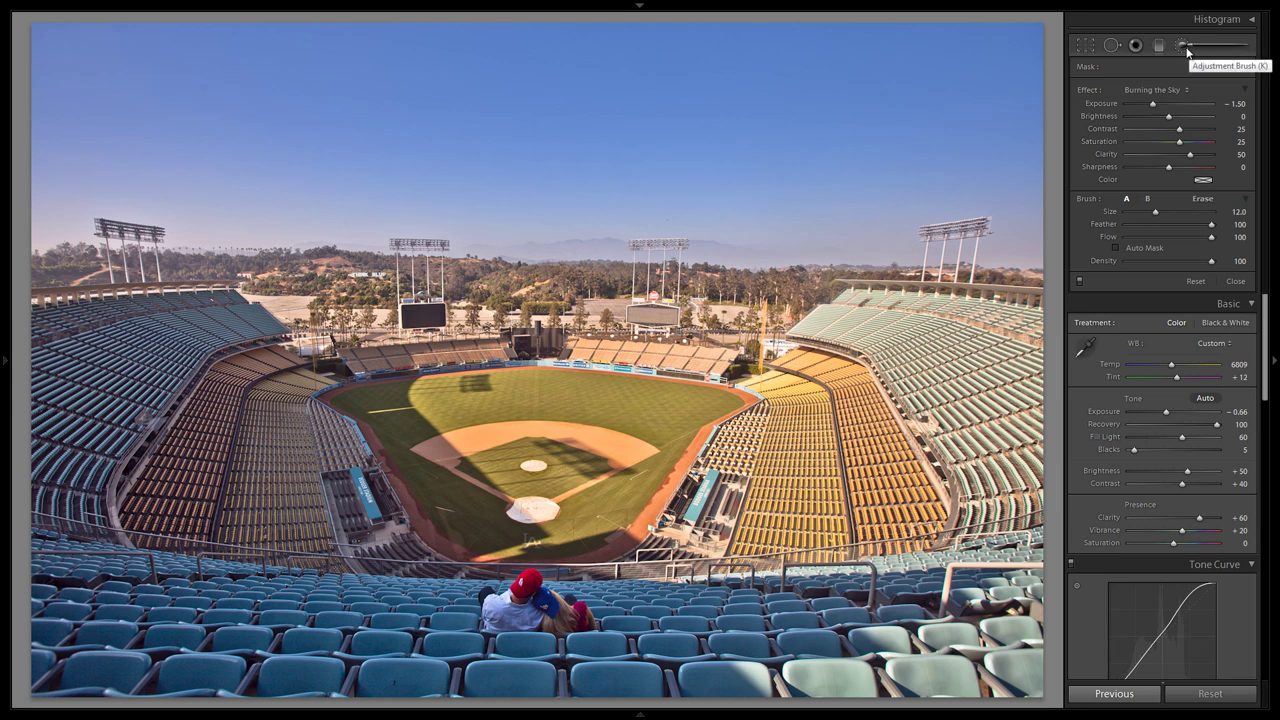
click(1171, 91)
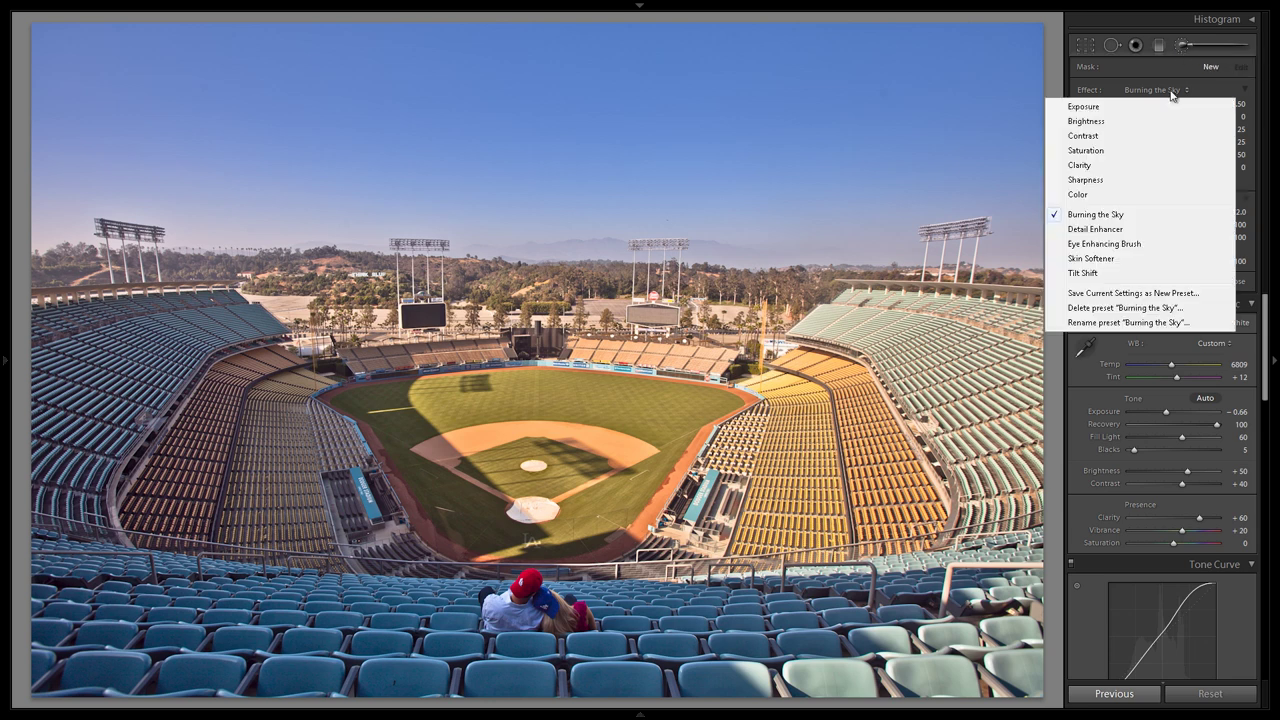
click(1108, 107)
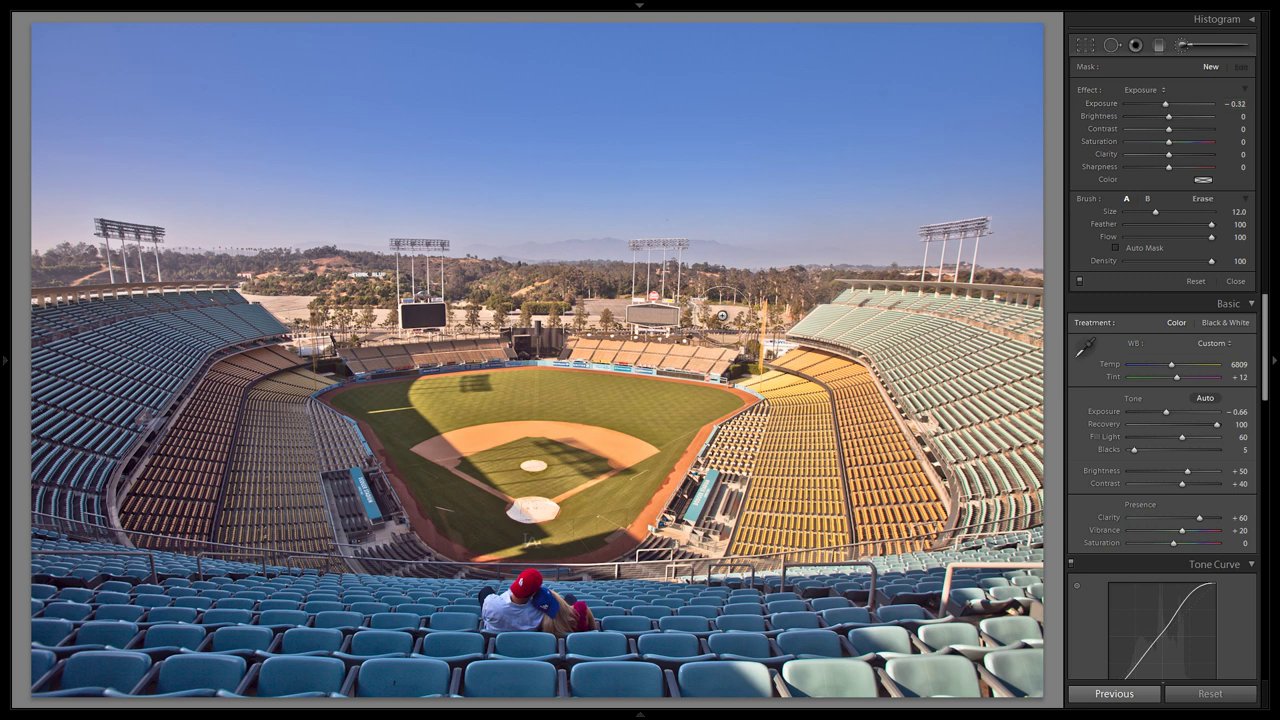
Paint the darkening mask over the horizon, sunlit field and right-hand stands with brush size 21, and show the mask overlay
scroll(830, 300, up, 3)
scroll(880, 324, up, 2)
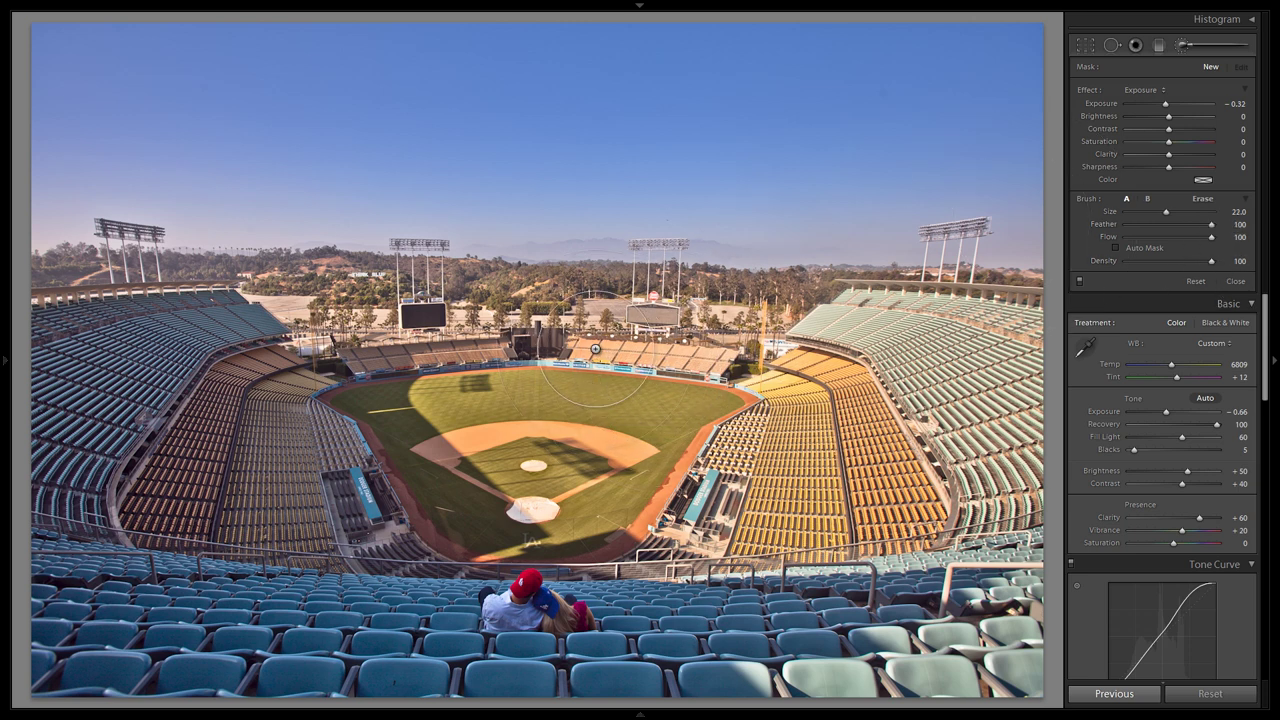
scroll(522, 325, down, 1)
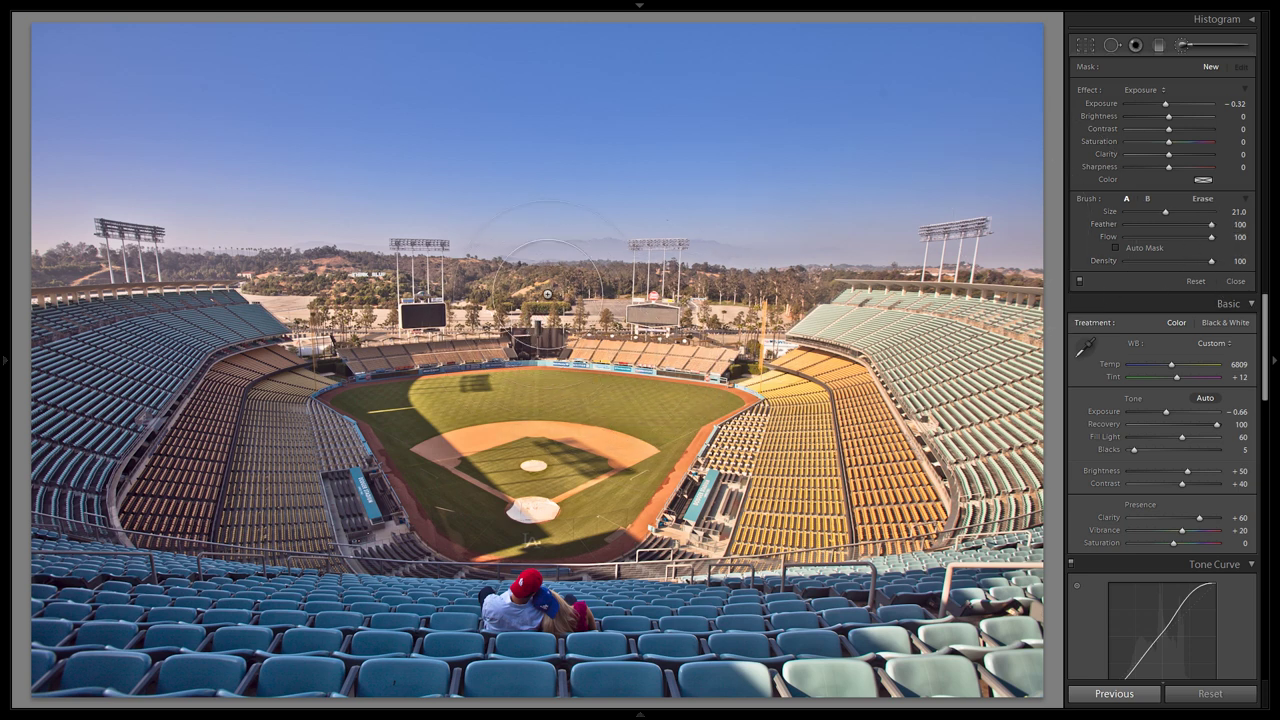
scroll(530, 299, down, 1)
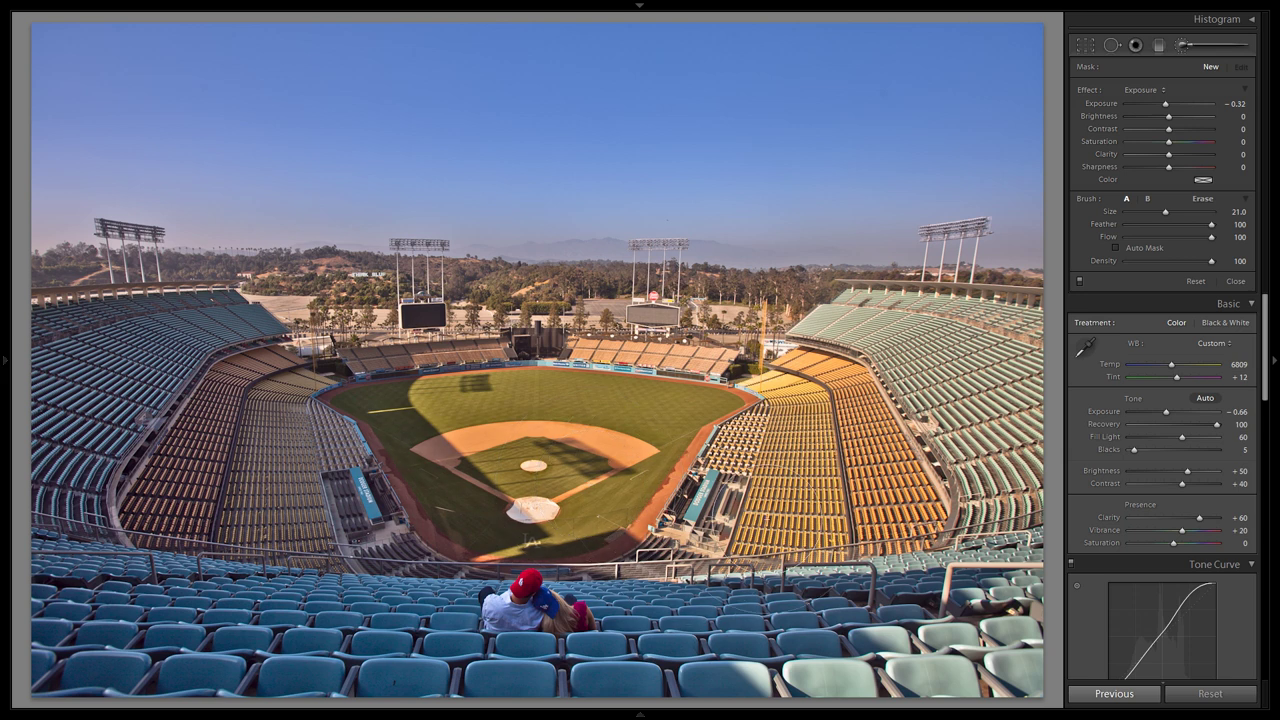
click(530, 298)
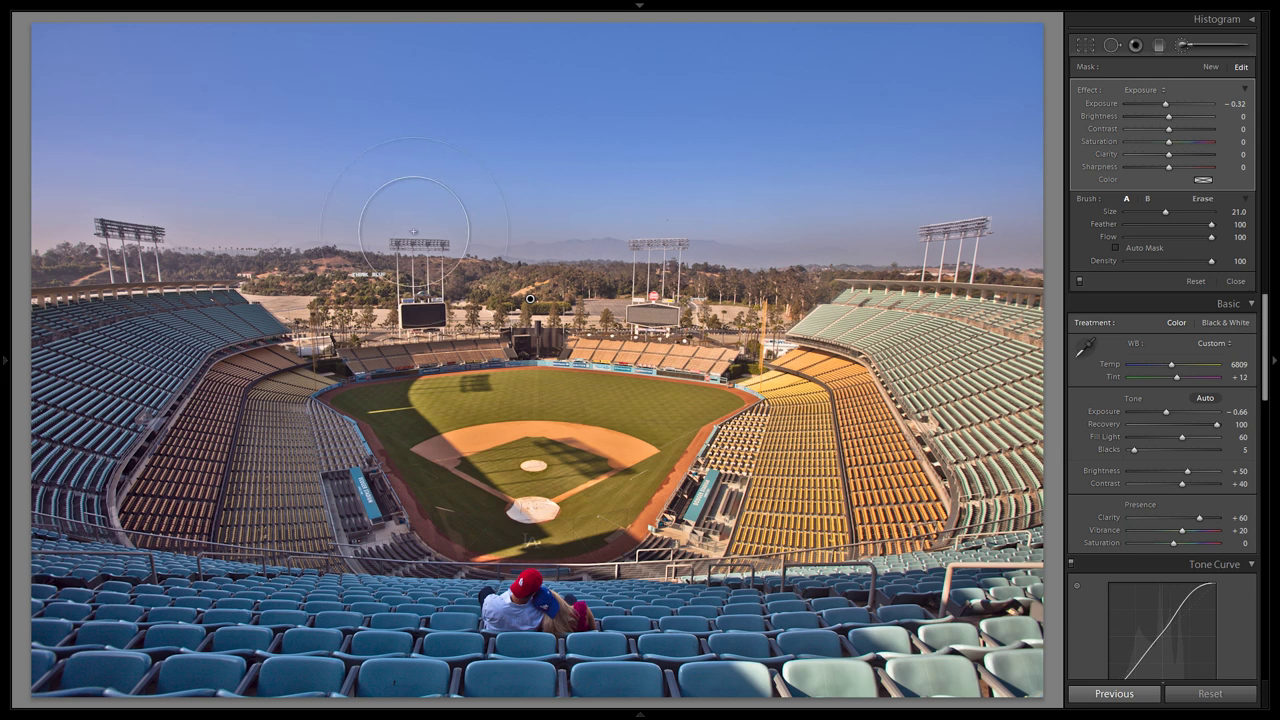
key(o)
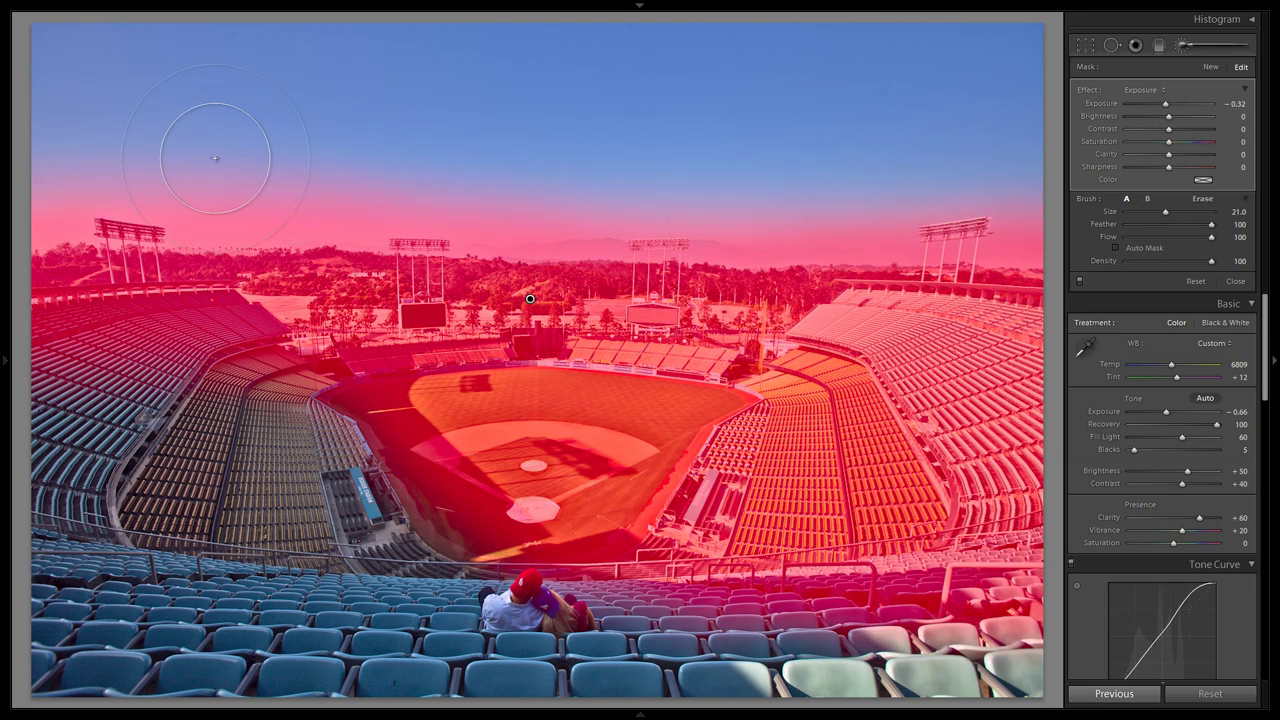
Erase the darkening mask from the sky, the shaded left stands and the shadowed part of the field
key(alt)
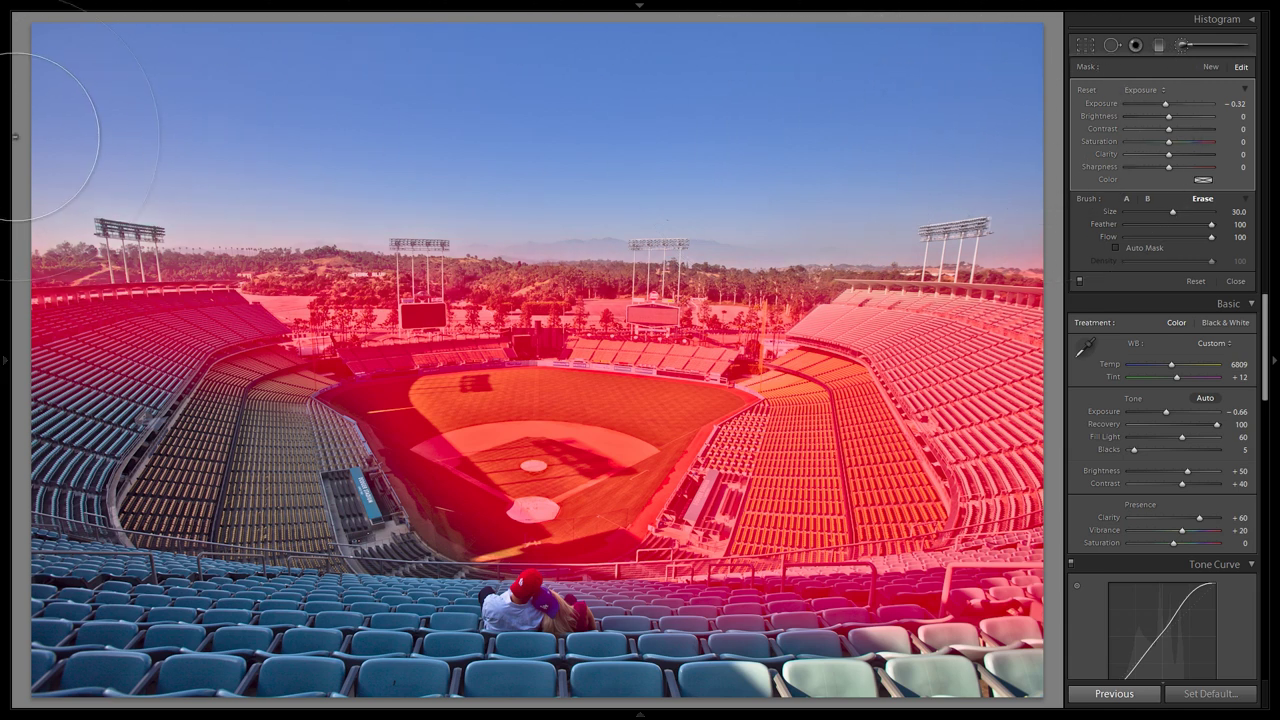
scroll(195, 280, down, 5)
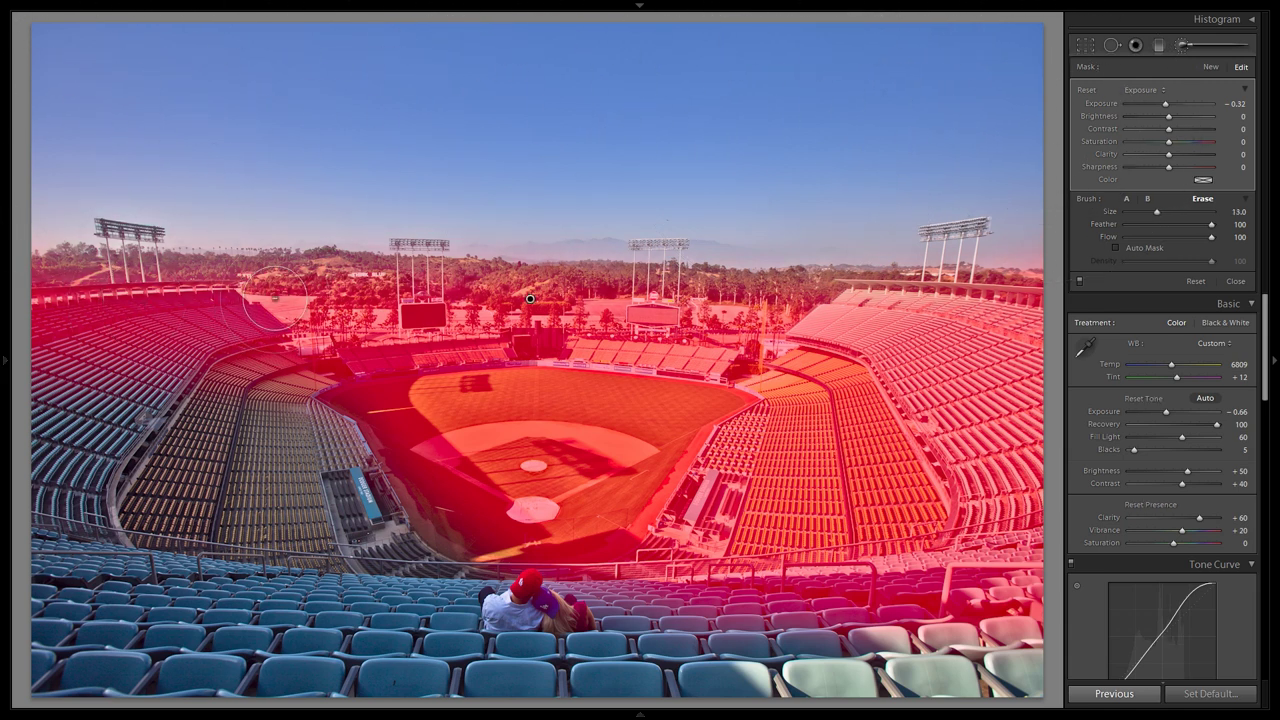
scroll(274, 298, down, 3)
scroll(50, 335, up, 2)
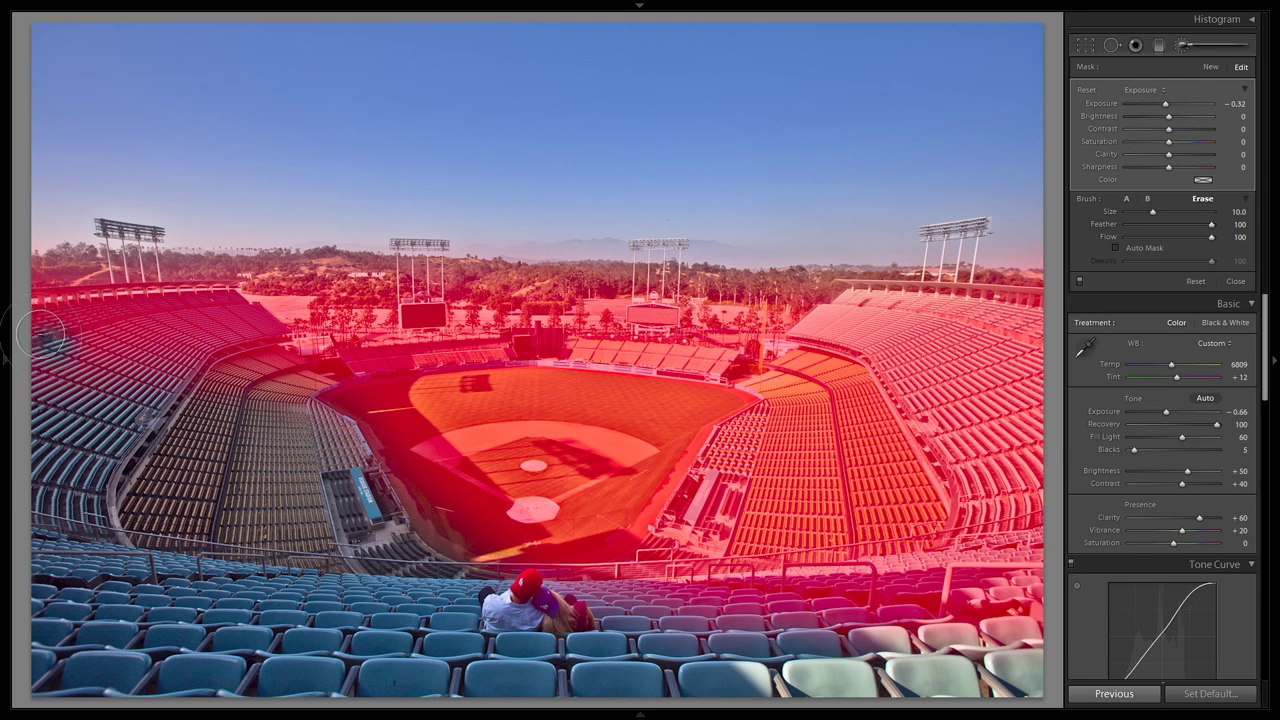
mouse_move(20, 330)
mouse_down()
mouse_move(214, 314)
mouse_move(33, 320)
mouse_move(55, 325)
mouse_move(56, 356)
mouse_move(153, 336)
mouse_move(182, 346)
mouse_move(165, 361)
mouse_move(222, 317)
mouse_move(305, 351)
mouse_move(231, 312)
mouse_move(275, 380)
mouse_move(286, 370)
mouse_move(261, 389)
mouse_move(308, 394)
mouse_move(287, 420)
mouse_move(331, 431)
mouse_move(351, 501)
mouse_move(349, 393)
mouse_move(319, 390)
mouse_move(290, 357)
mouse_move(392, 360)
mouse_move(406, 367)
mouse_move(377, 445)
mouse_move(377, 388)
mouse_move(396, 371)
mouse_move(393, 391)
mouse_move(452, 486)
mouse_move(406, 404)
mouse_move(526, 529)
mouse_move(392, 563)
mouse_move(532, 537)
mouse_move(474, 533)
mouse_move(470, 493)
mouse_move(488, 516)
mouse_move(378, 437)
mouse_up()
scroll(300, 372, down, 3)
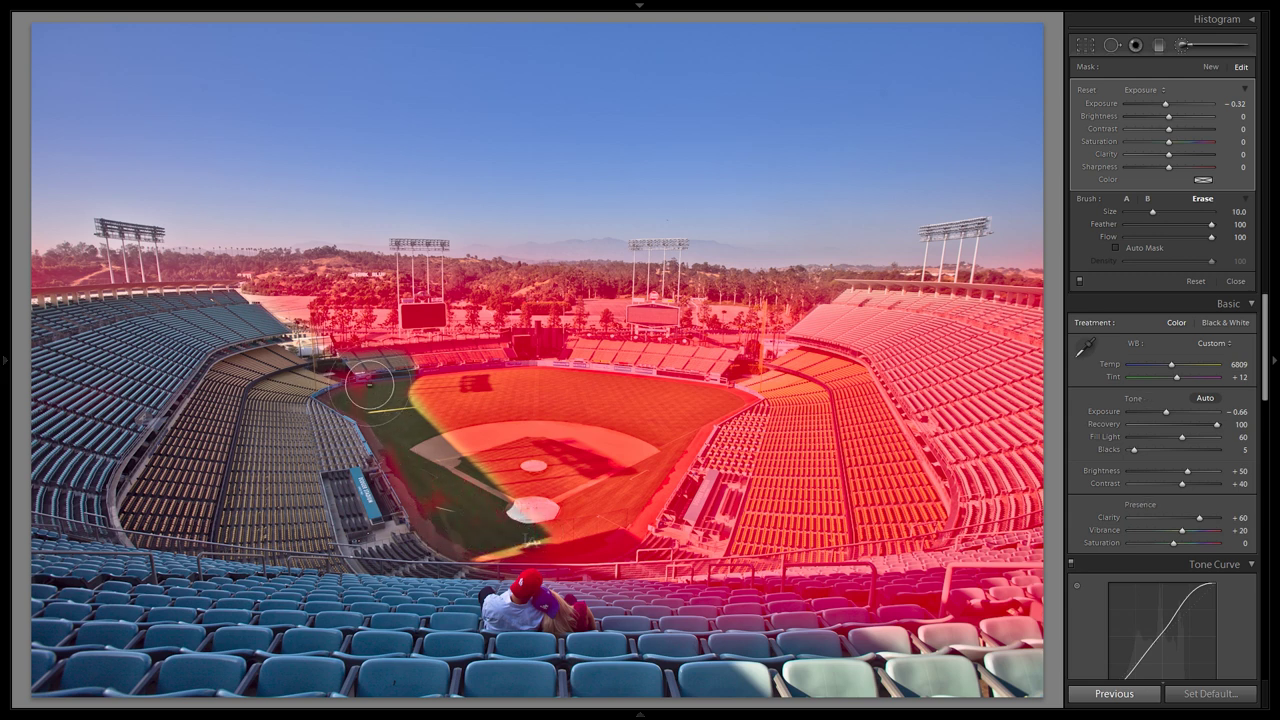
Erase the mask from the shaded front rows, add the sunlit seats in the lower-right corner, and set the mask's Exposure to −0.20
scroll(430, 510, up, 3)
scroll(170, 310, down, 3)
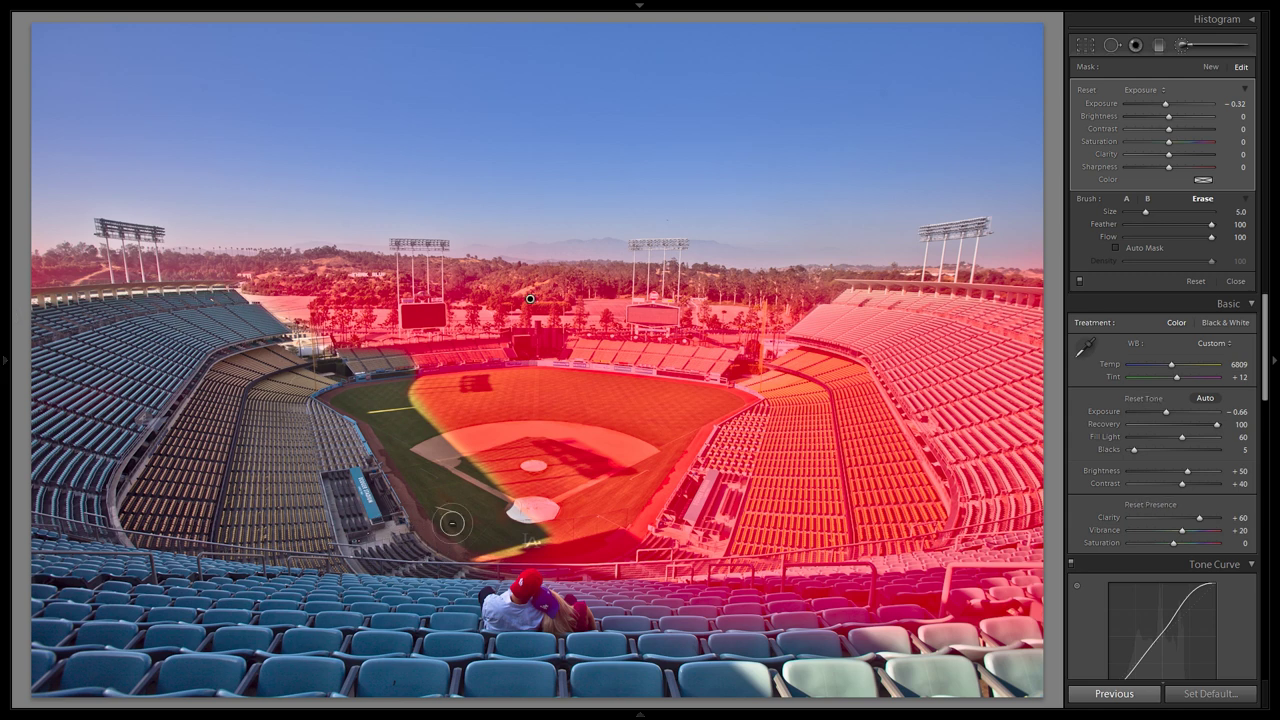
drag(601, 548, 645, 560)
scroll(528, 582, up, 3)
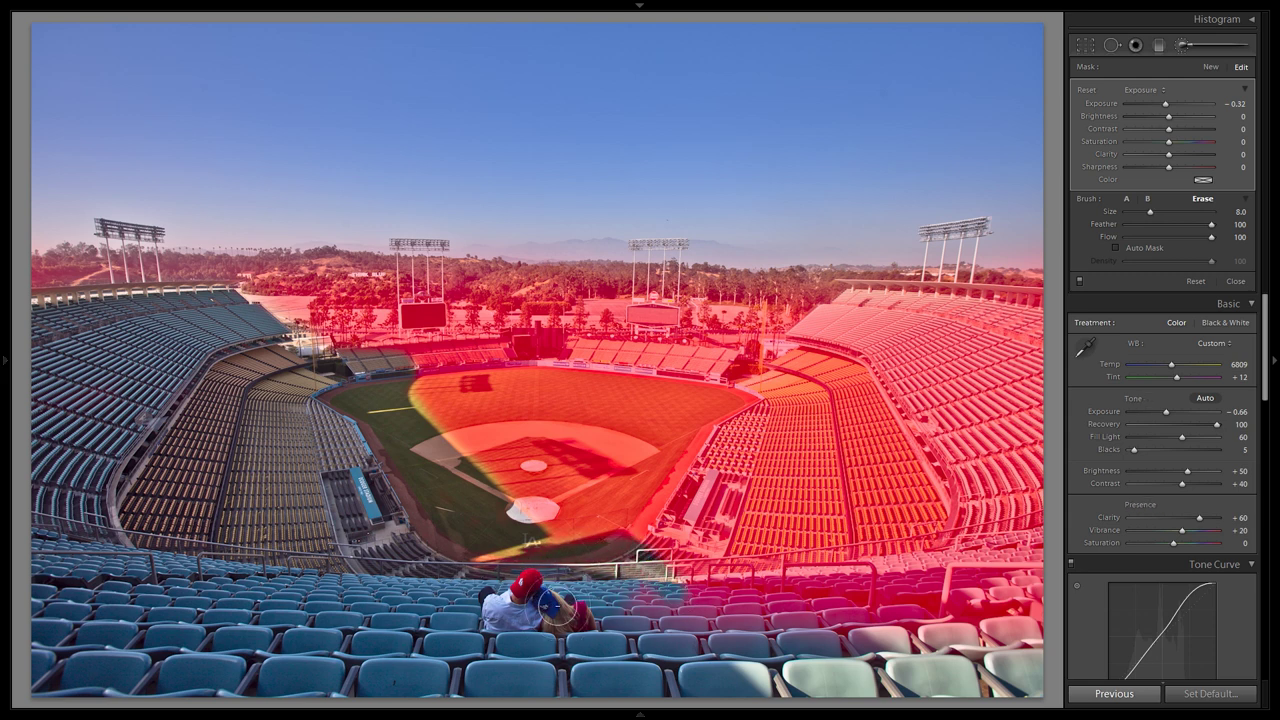
scroll(712, 597, down, 1)
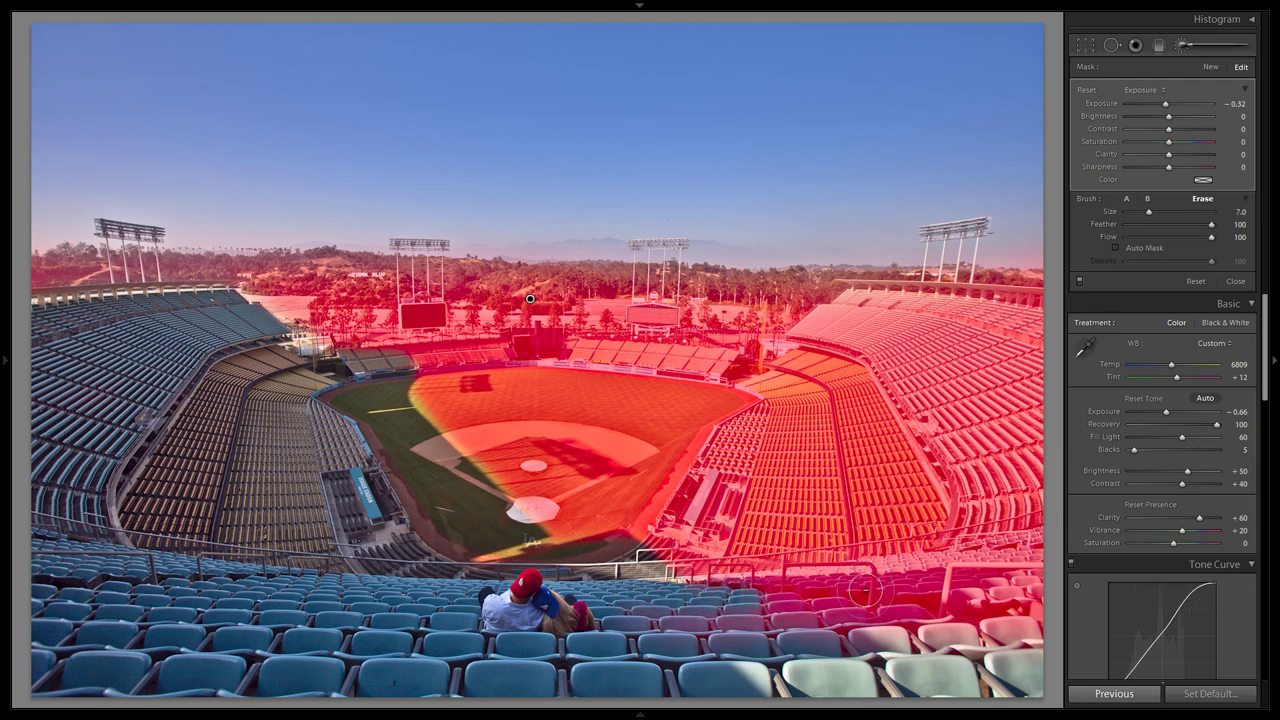
mouse_move(865, 592)
mouse_down()
mouse_move(990, 570)
mouse_move(900, 612)
mouse_move(866, 590)
mouse_move(790, 585)
mouse_move(866, 590)
mouse_up()
scroll(866, 590, up, 1)
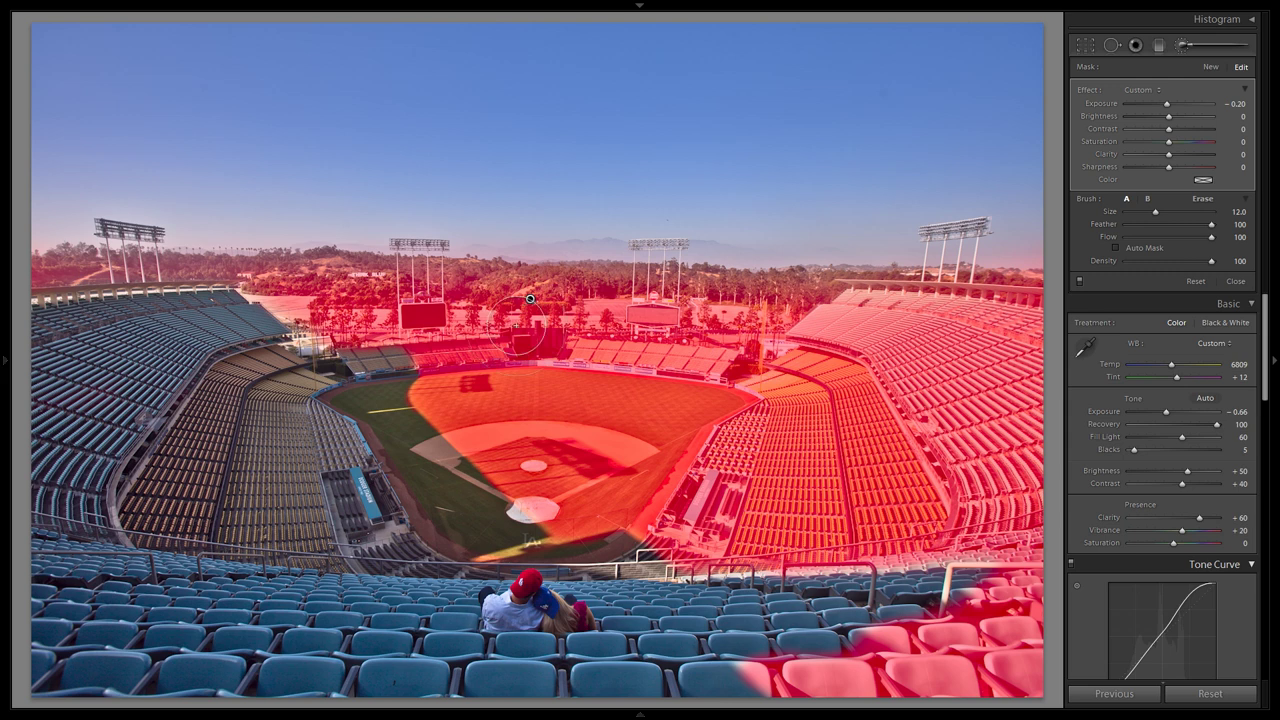
key(k)
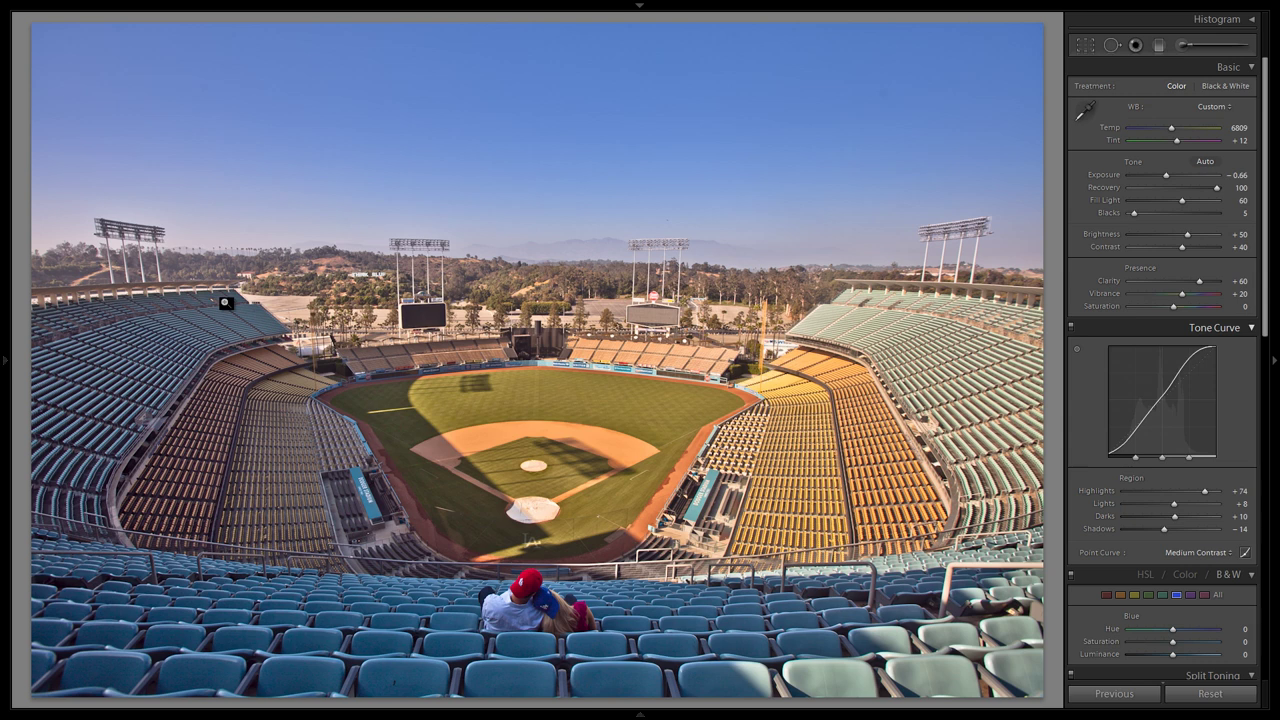
Start a second Adjustment Brush mask with Exposure 0.32 and paint the shaded seats at the left edge with brush size 10
key(k)
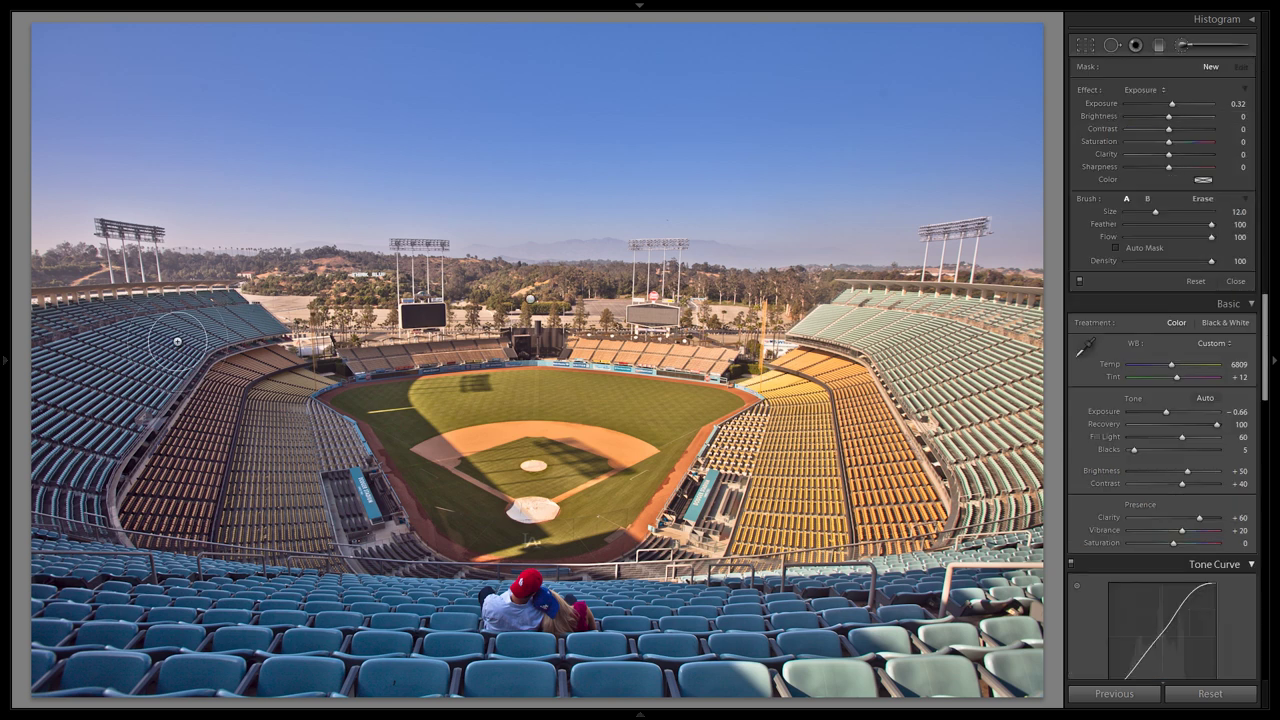
key(bracketleft)
key(bracketleft)
key(bracketright)
key(bracketright)
key(bracketright)
key(bracketright)
key(bracketright)
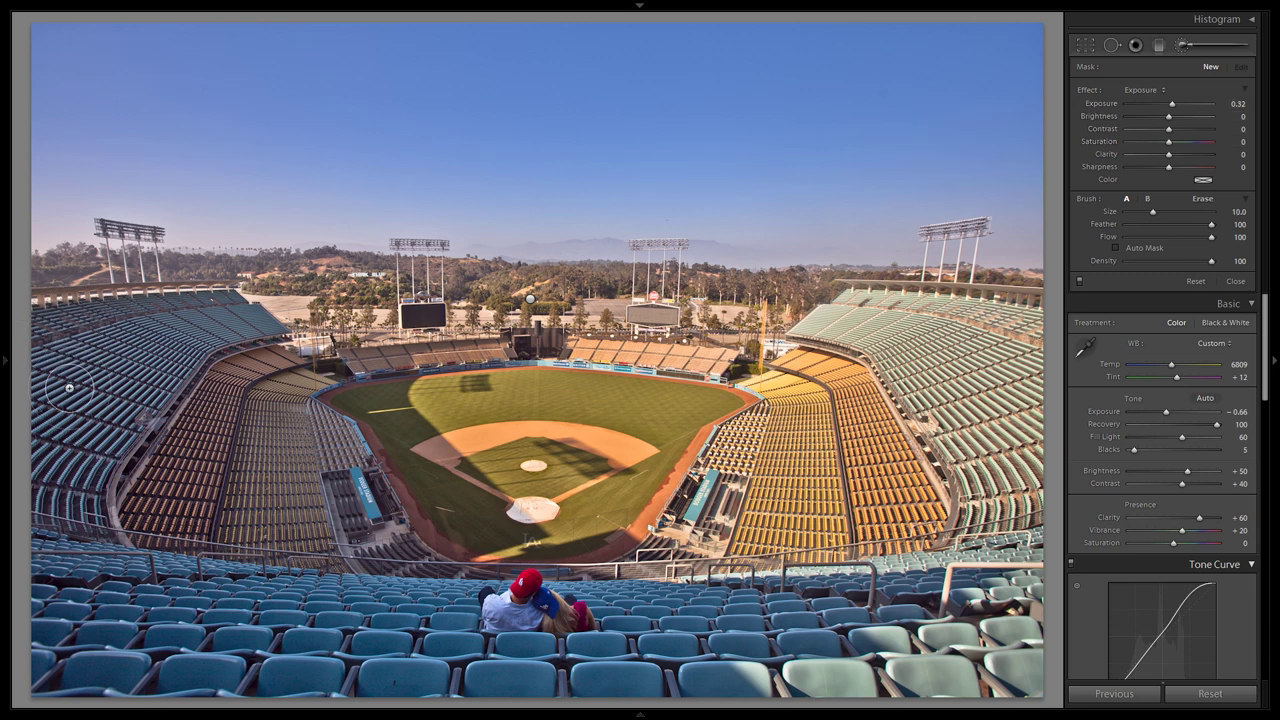
mouse_move(76, 393)
mouse_down()
mouse_move(50, 384)
mouse_move(44, 332)
mouse_up()
Paint the brightening mask across the remaining left stands, shadowed field and front rows with the mask overlay shown
key(bracketright)
key(bracketright)
key(bracketright)
key(o)
mouse_move(209, 333)
mouse_down()
mouse_move(247, 347)
mouse_move(270, 380)
mouse_move(198, 321)
mouse_move(273, 385)
mouse_move(357, 382)
mouse_move(362, 514)
mouse_move(339, 393)
mouse_move(398, 493)
mouse_move(413, 488)
mouse_move(480, 570)
mouse_move(207, 409)
mouse_move(123, 440)
mouse_move(66, 339)
mouse_move(98, 477)
mouse_move(144, 444)
mouse_move(45, 368)
mouse_move(145, 376)
mouse_move(221, 512)
mouse_move(254, 583)
mouse_move(233, 661)
mouse_move(542, 673)
mouse_move(317, 561)
mouse_move(394, 633)
mouse_move(470, 649)
mouse_move(446, 514)
mouse_move(537, 603)
mouse_move(531, 648)
mouse_move(596, 585)
mouse_move(689, 649)
mouse_move(579, 683)
mouse_move(730, 644)
mouse_move(703, 648)
mouse_move(631, 595)
mouse_move(540, 656)
mouse_move(681, 657)
mouse_up()
Extend the brightening mask over the remaining shaded front rows toward the right railing and the left stands, using brush size 11
key(bracketleft)
key(bracketleft)
key(bracketleft)
key(bracketleft)
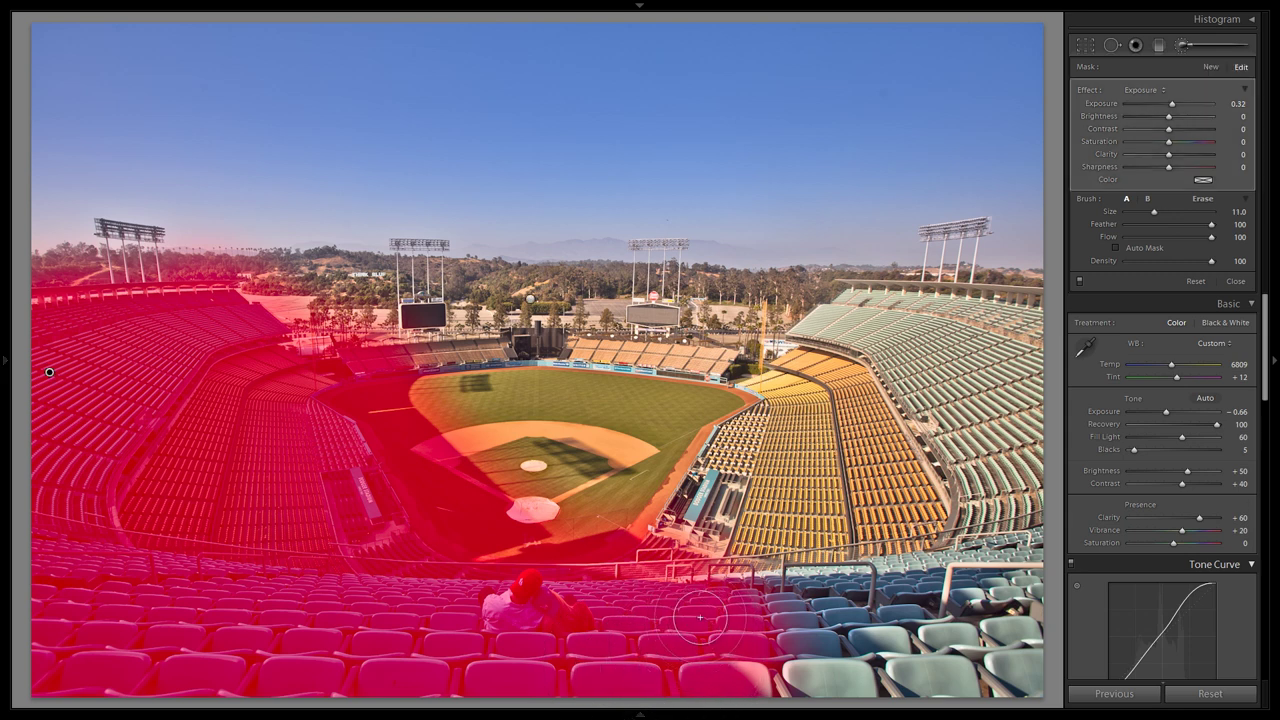
mouse_move(984, 578)
mouse_down()
mouse_move(736, 655)
mouse_move(810, 631)
mouse_move(685, 649)
mouse_move(690, 707)
mouse_move(819, 616)
mouse_up()
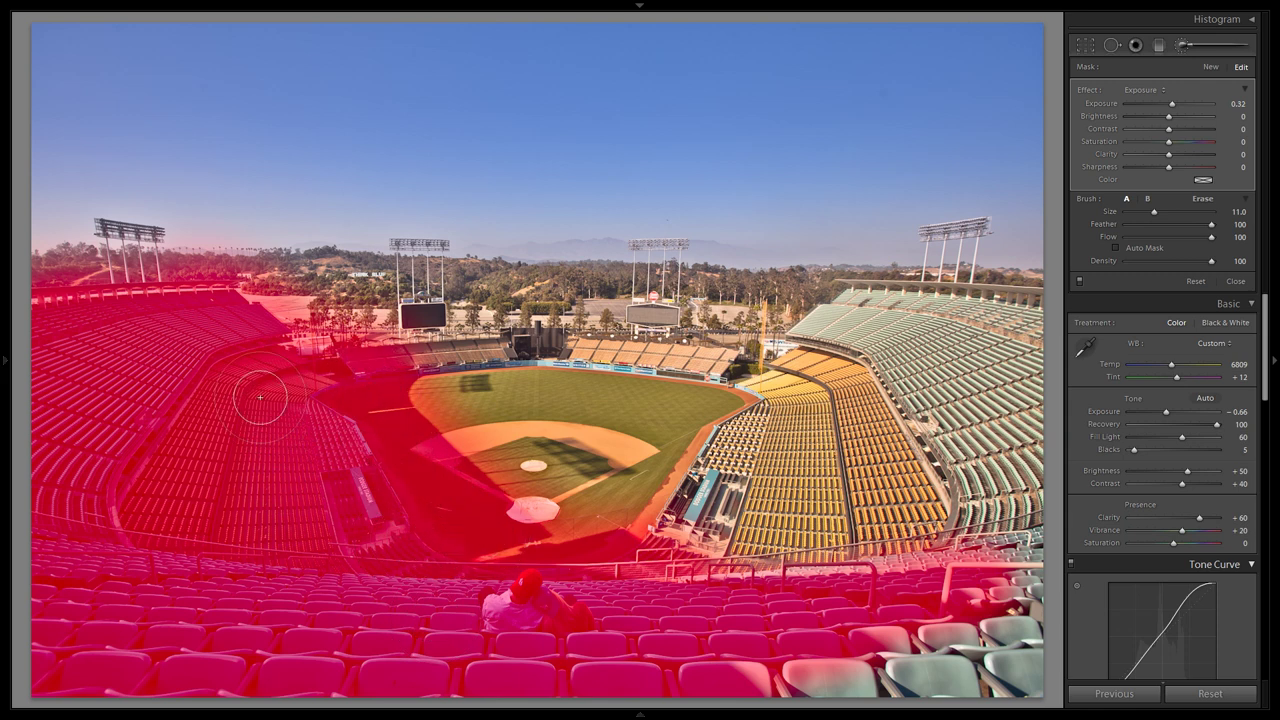
mouse_move(262, 400)
mouse_down()
mouse_move(192, 322)
mouse_move(8, 328)
mouse_up()
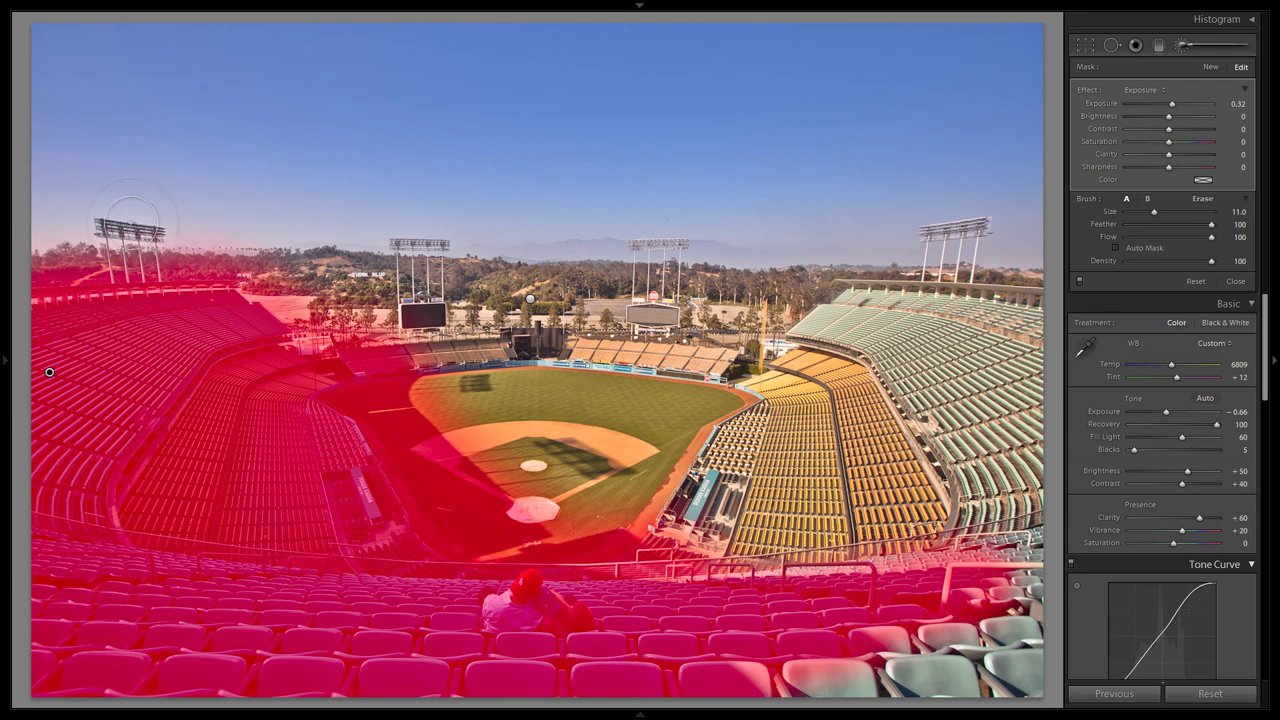
Erase the brightening mask from the hills and trees behind the left stands and from the sunlit field, reducing the eraser size to 6
mouse_move(133, 213)
mouse_down()
mouse_move(25, 255)
mouse_move(211, 247)
mouse_up()
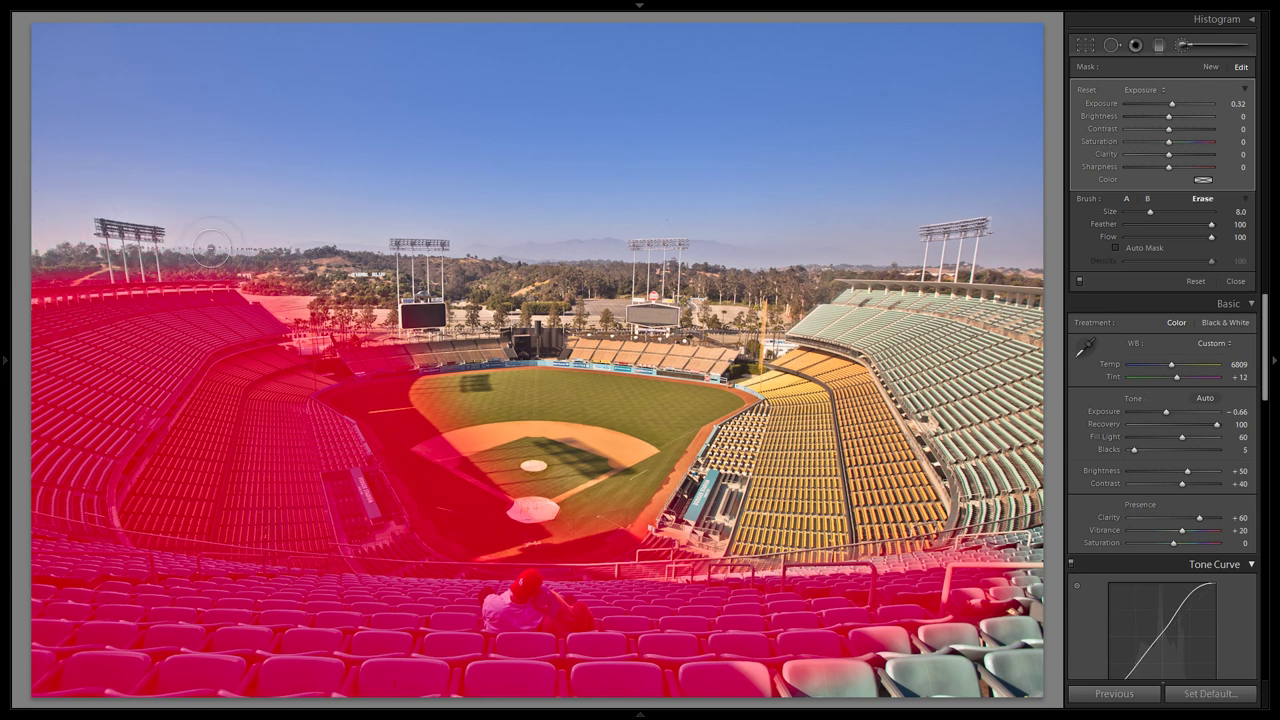
key(bracketleft)
key(bracketleft)
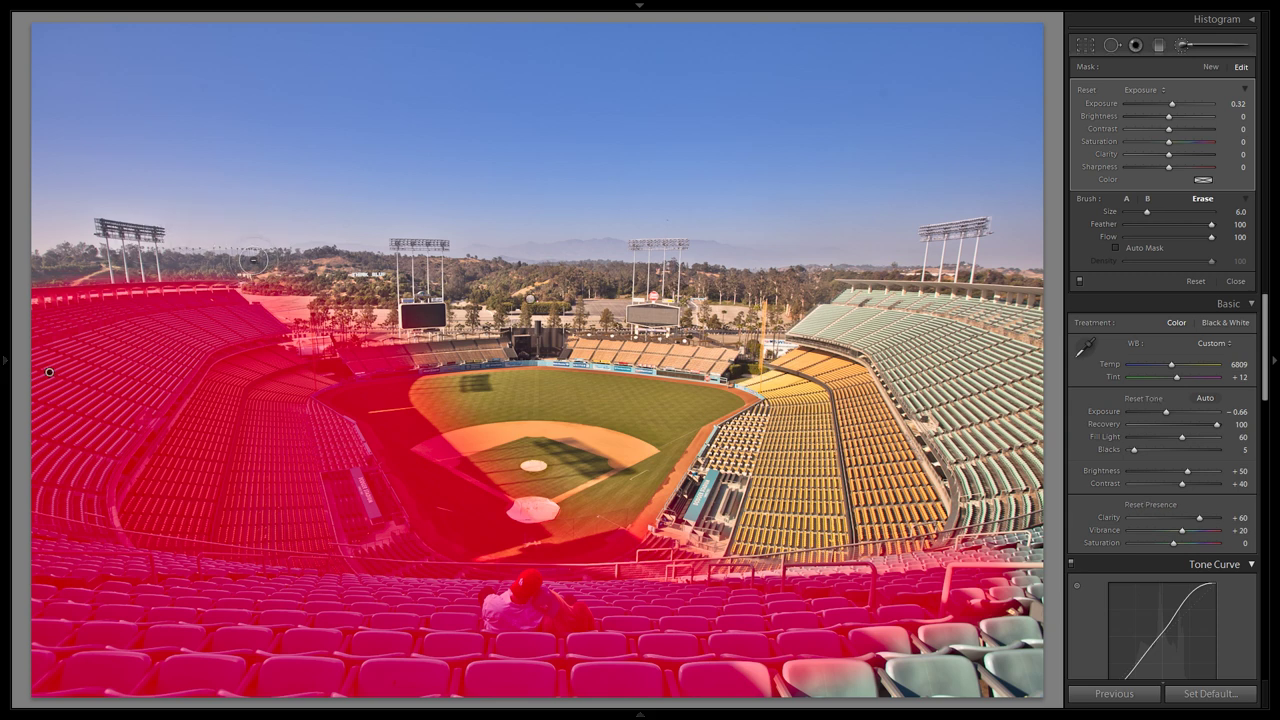
mouse_move(298, 318)
mouse_down()
mouse_move(319, 341)
mouse_move(410, 318)
mouse_up()
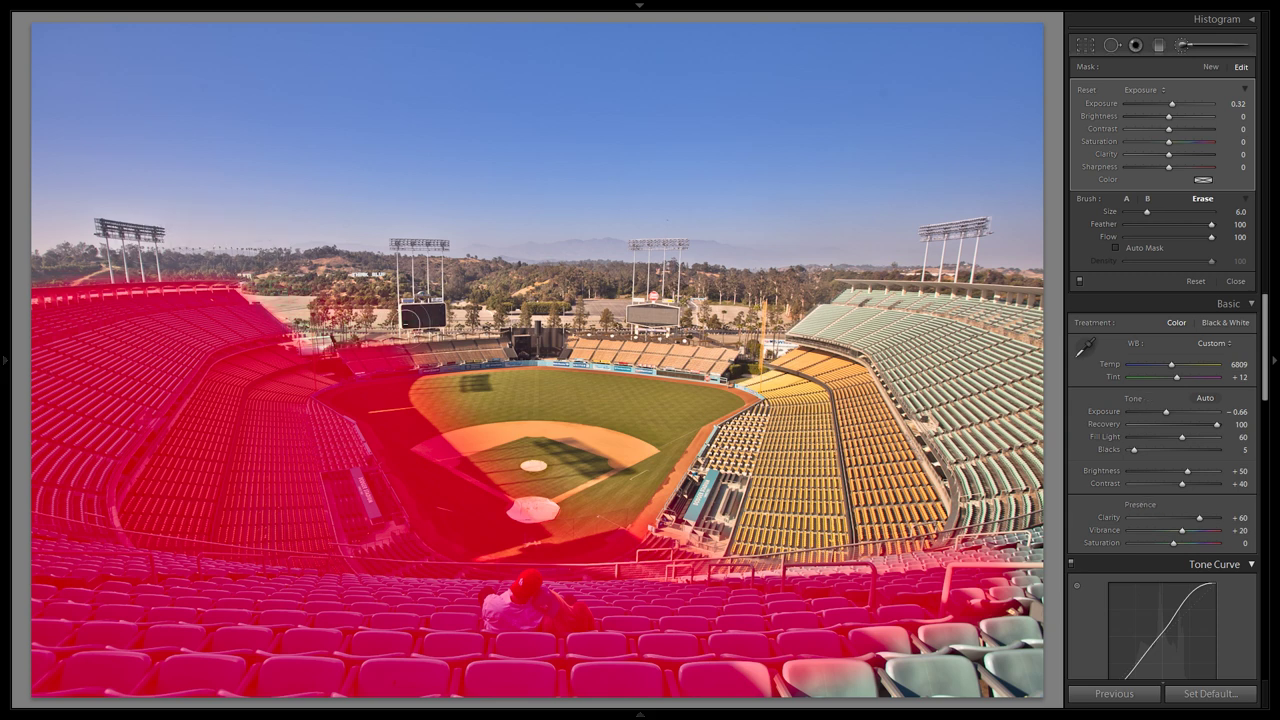
mouse_move(440, 380)
mouse_down()
mouse_move(470, 428)
mouse_move(542, 488)
mouse_up()
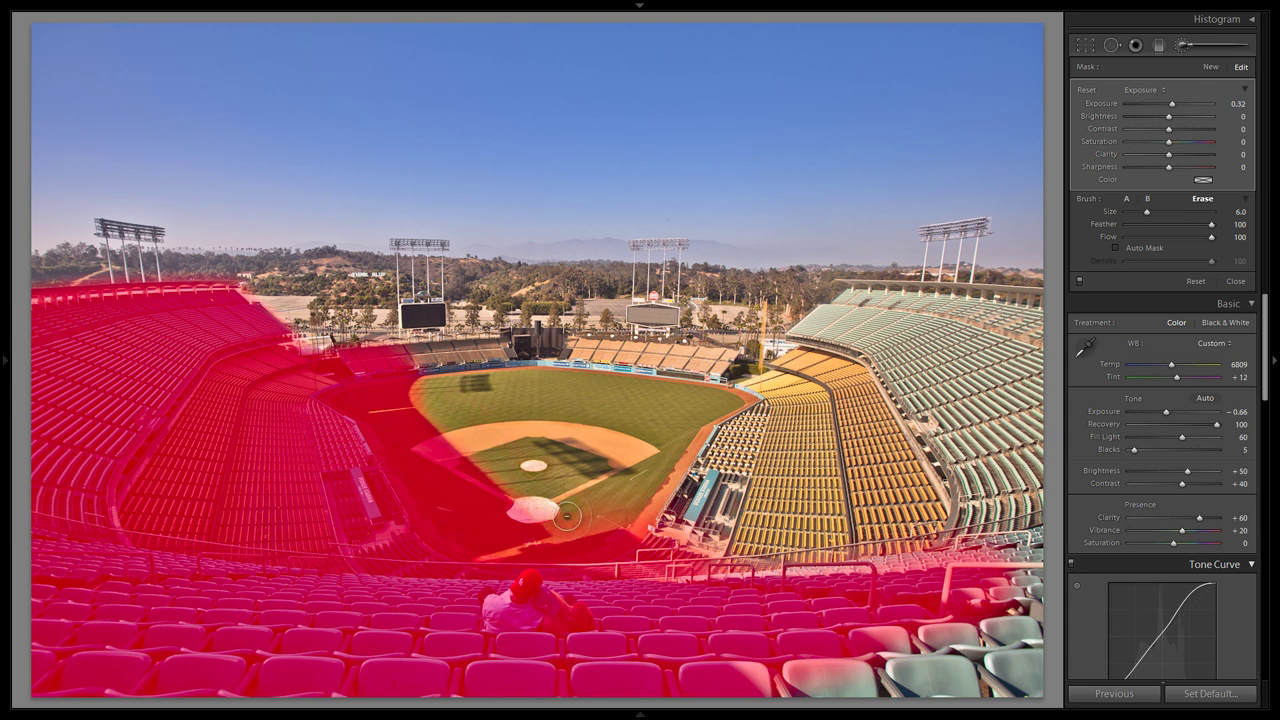
drag(617, 500, 647, 518)
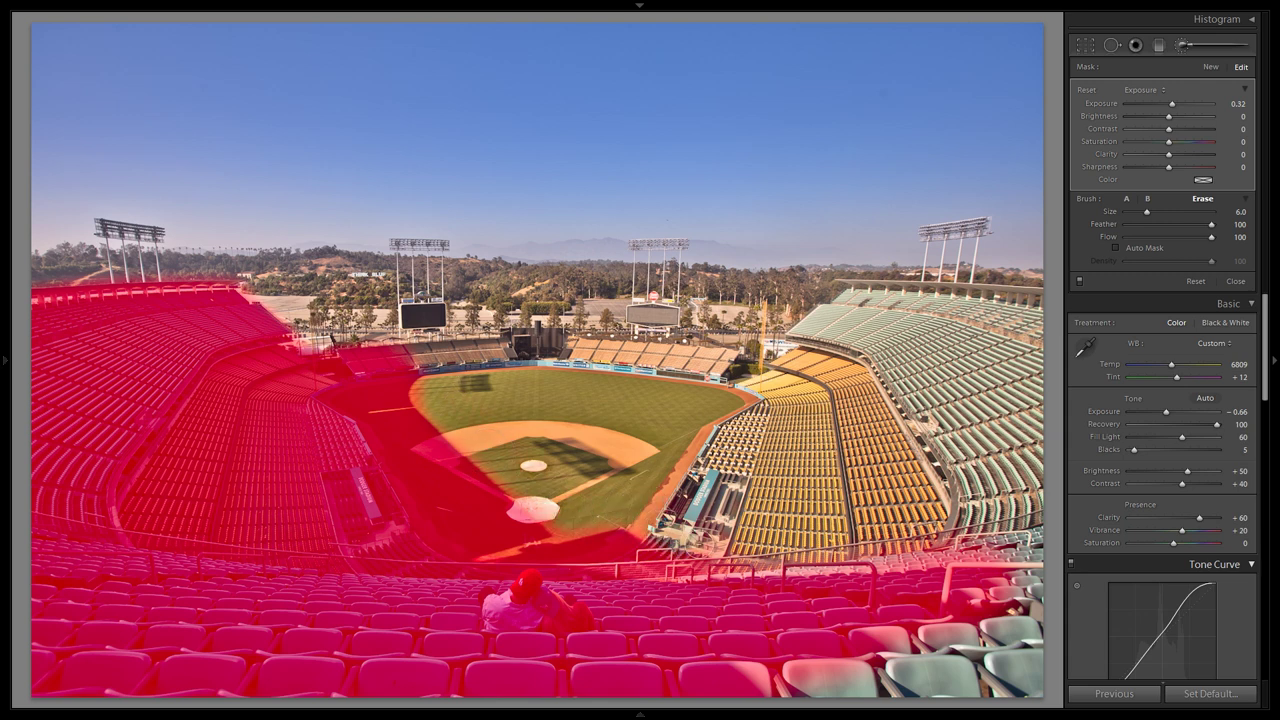
Erase the brightening mask along the railing below the right stands and from the sunlit seats in the photo's lower-right corner
drag(725, 560, 990, 552)
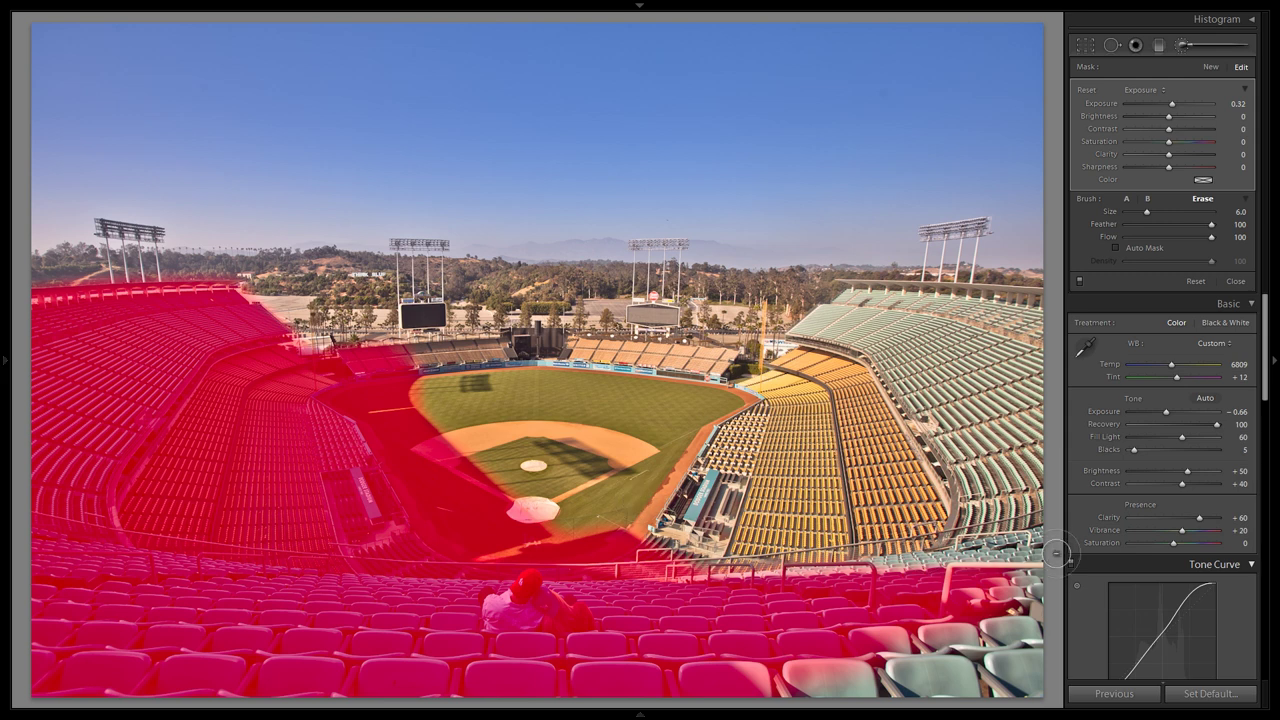
drag(1040, 580, 976, 597)
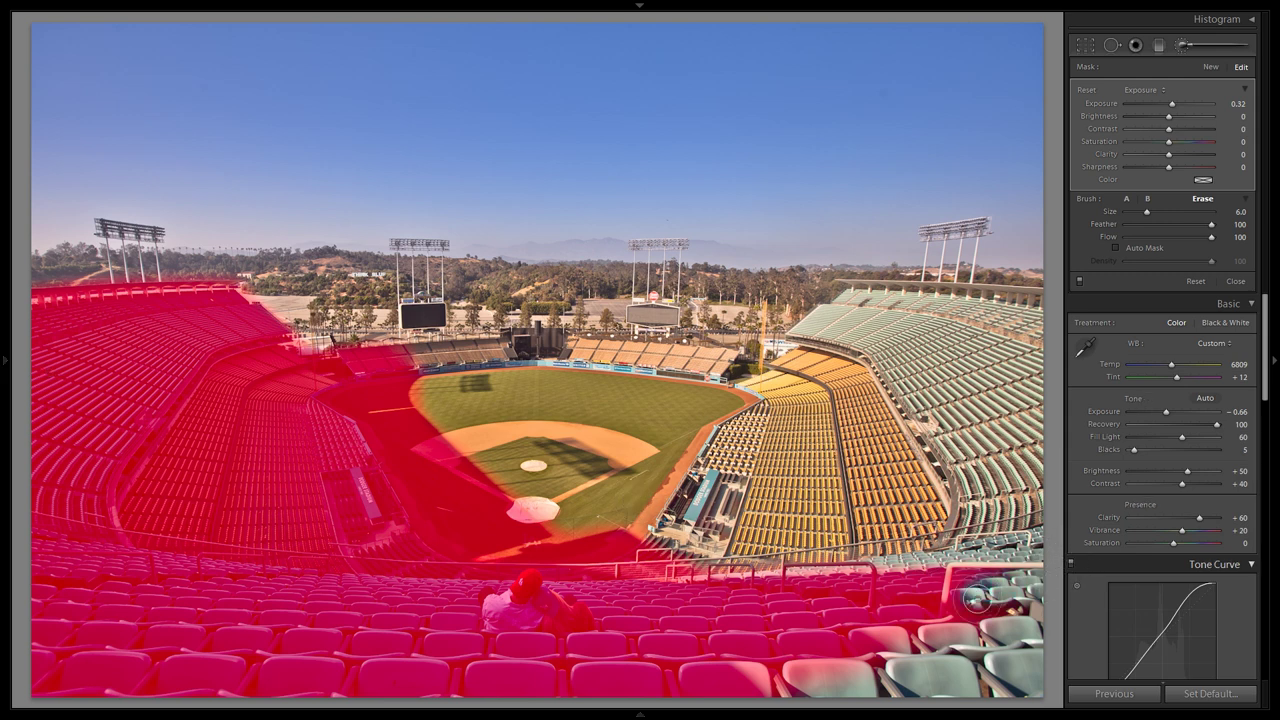
mouse_move(892, 640)
mouse_down()
mouse_move(971, 664)
mouse_move(873, 689)
mouse_move(903, 667)
mouse_move(749, 667)
mouse_move(818, 692)
mouse_move(783, 688)
mouse_up()
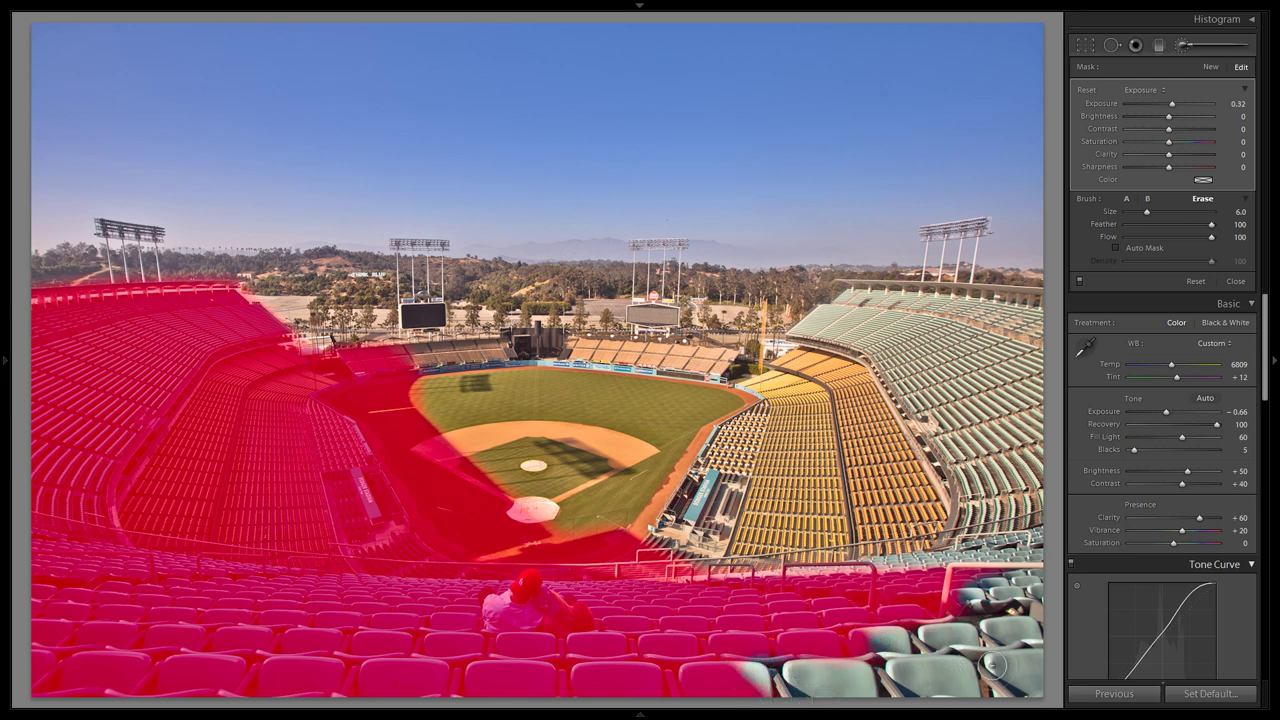
key(alt)
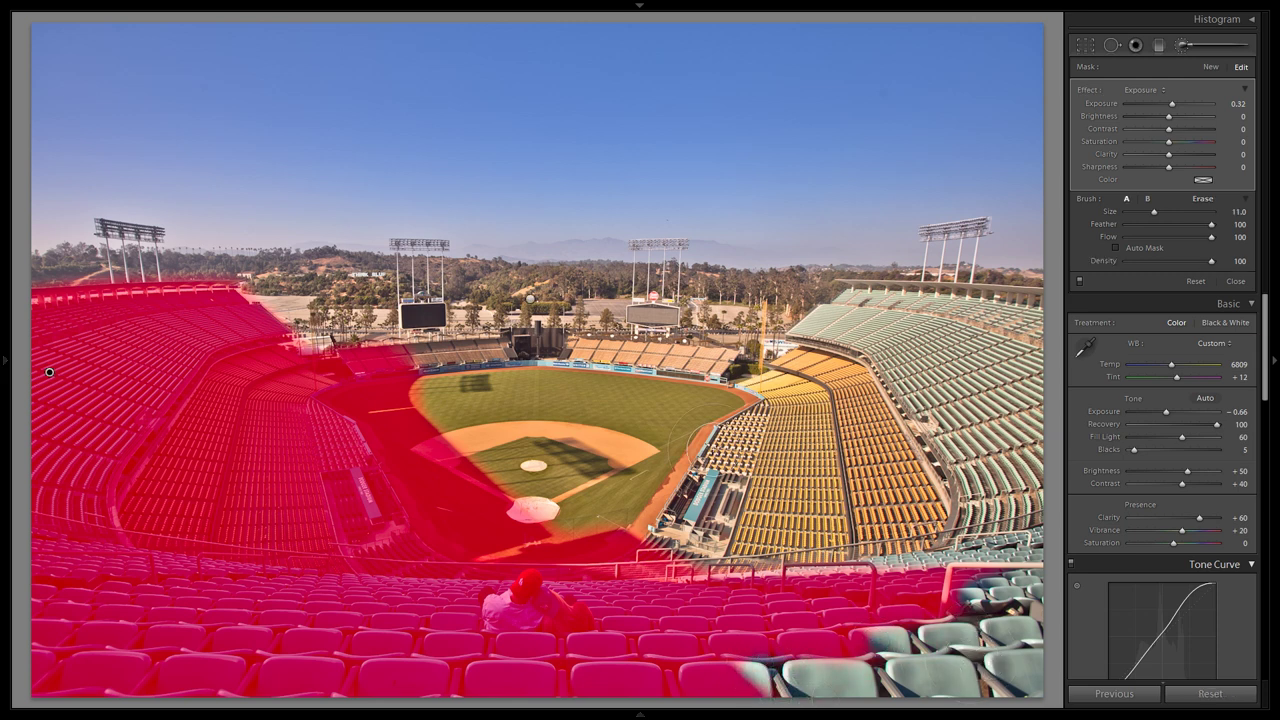
Hide the mask overlay, set the brightening mask's Exposure to 0.25, and close the Adjustment Brush
key(o)
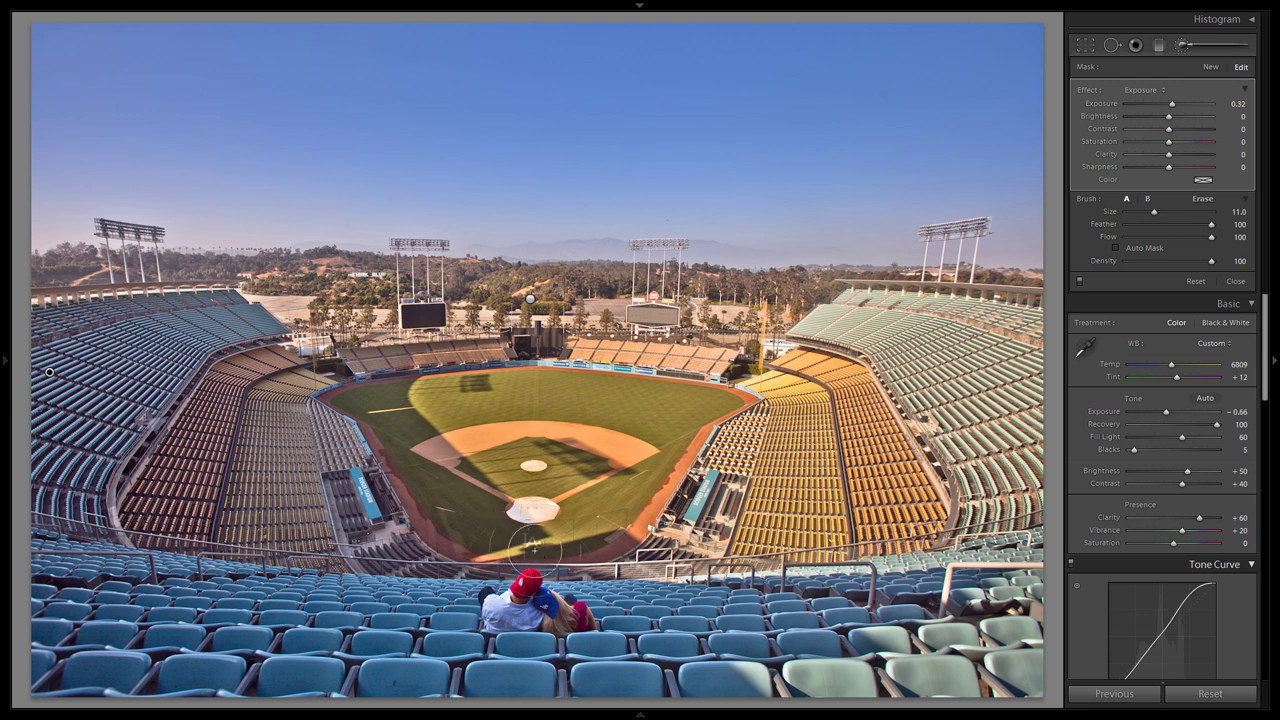
key(alt)
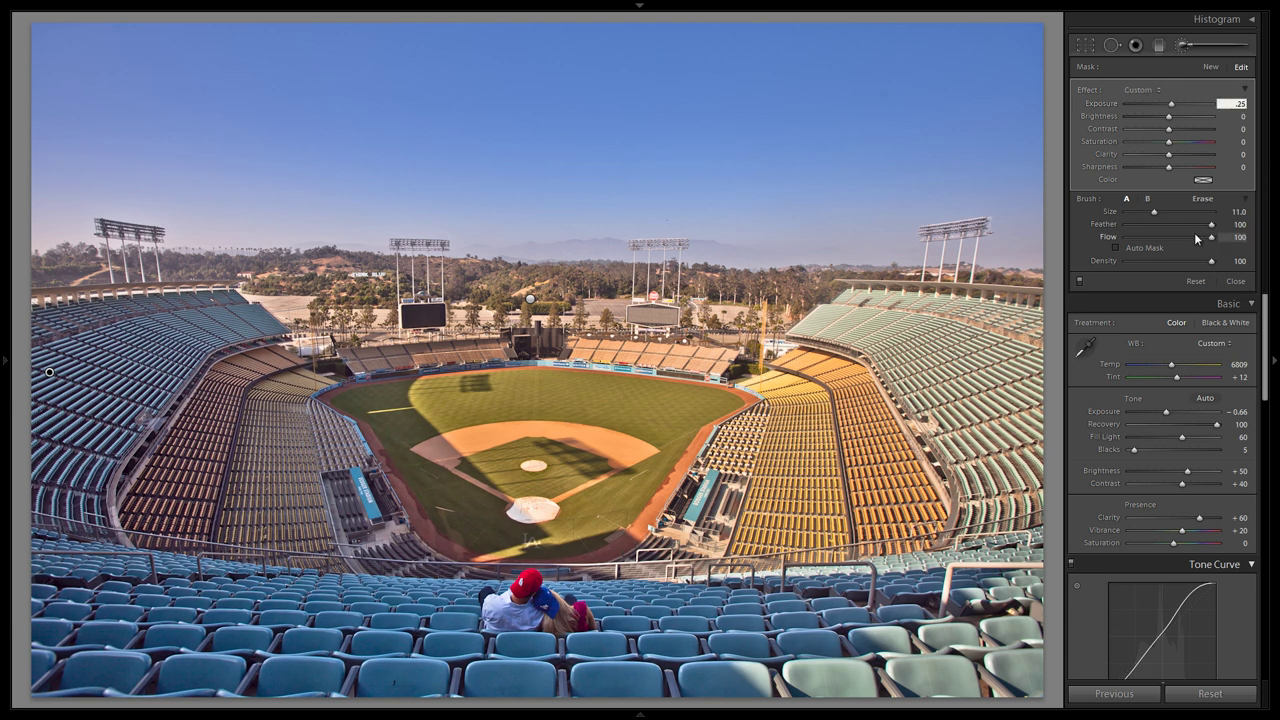
click(1184, 46)
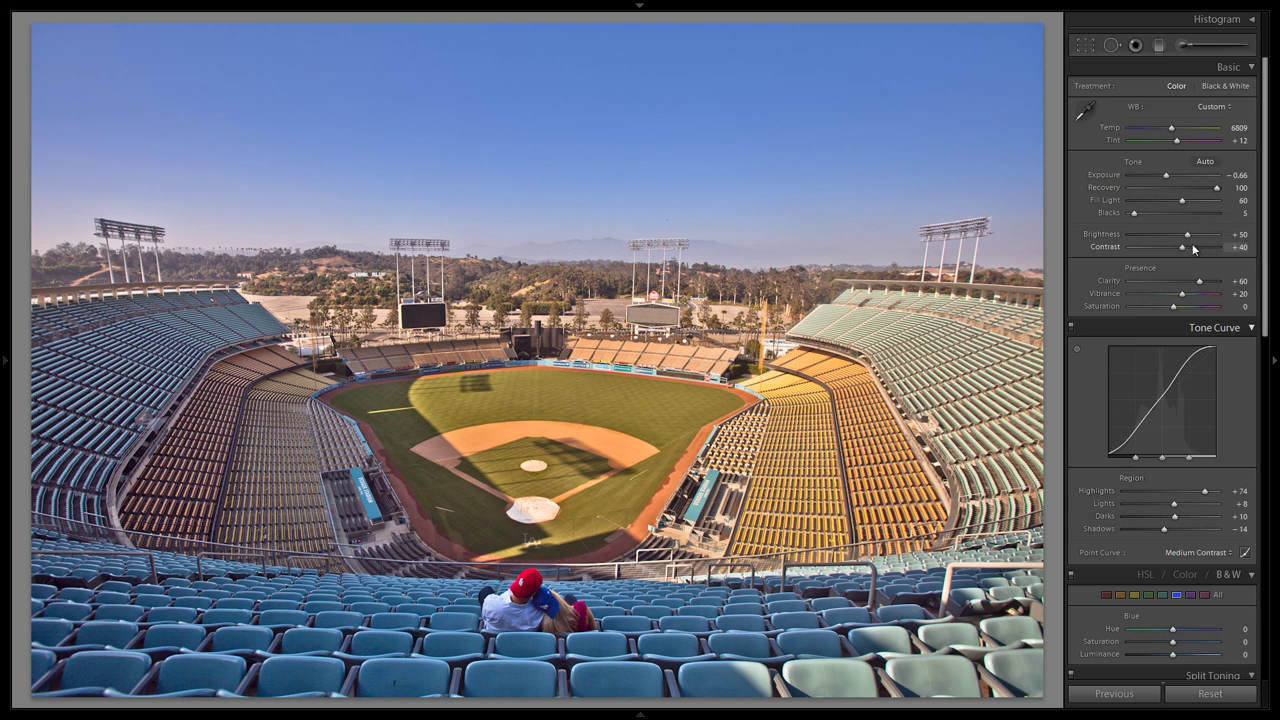
Set Sharpening to Amount 71, Radius 1.7 and Detail 50 while viewing the seated couple up close
scroll(1194, 246, up, 1)
scroll(1213, 225, down, 5)
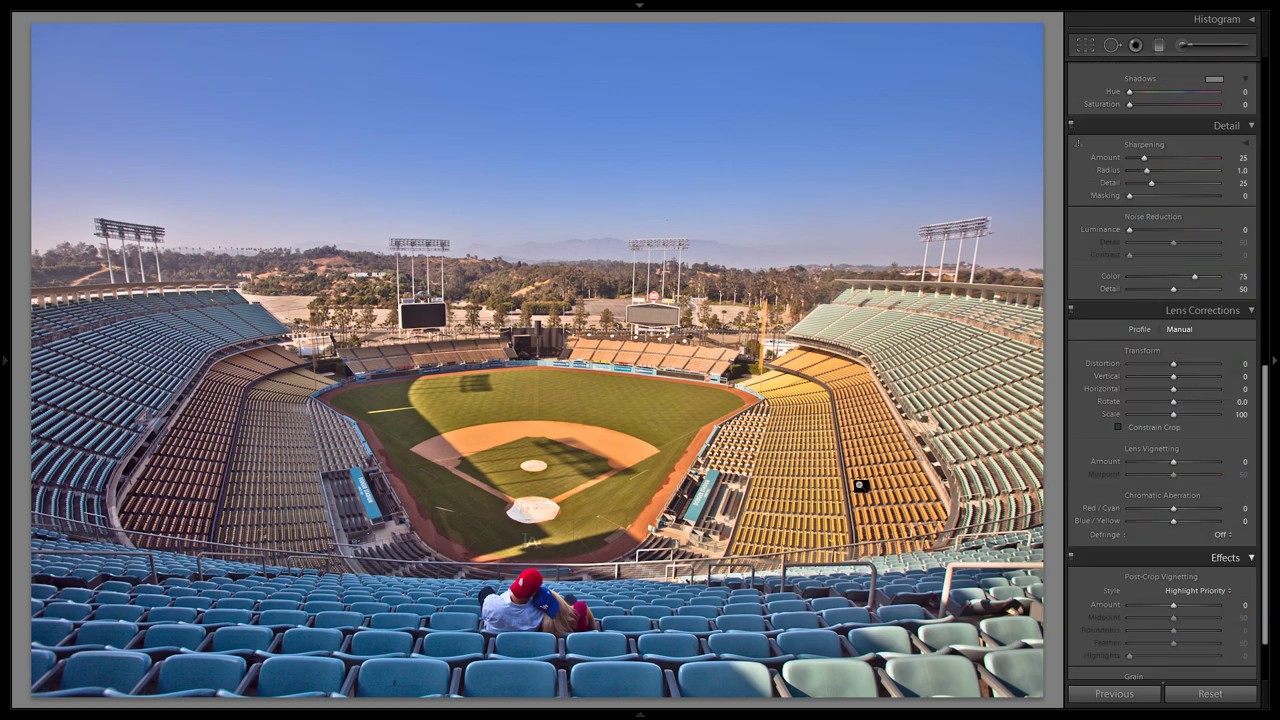
click(440, 630)
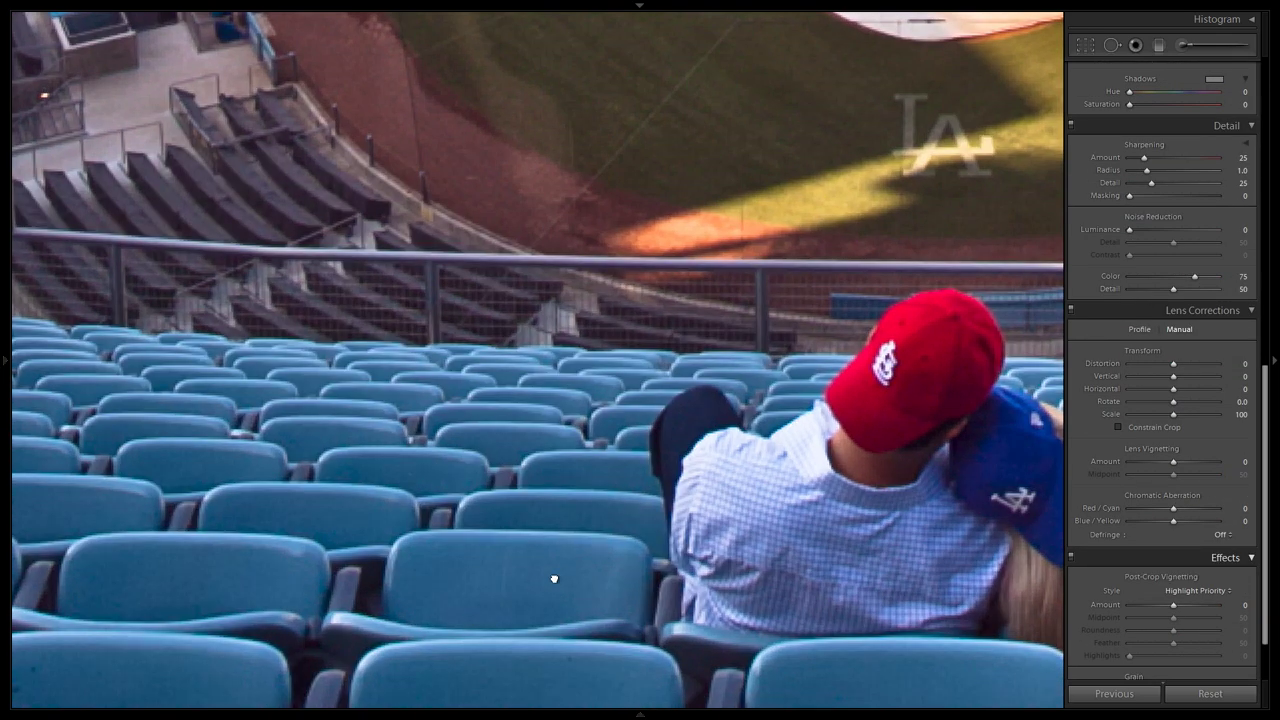
click(554, 577)
click(1170, 157)
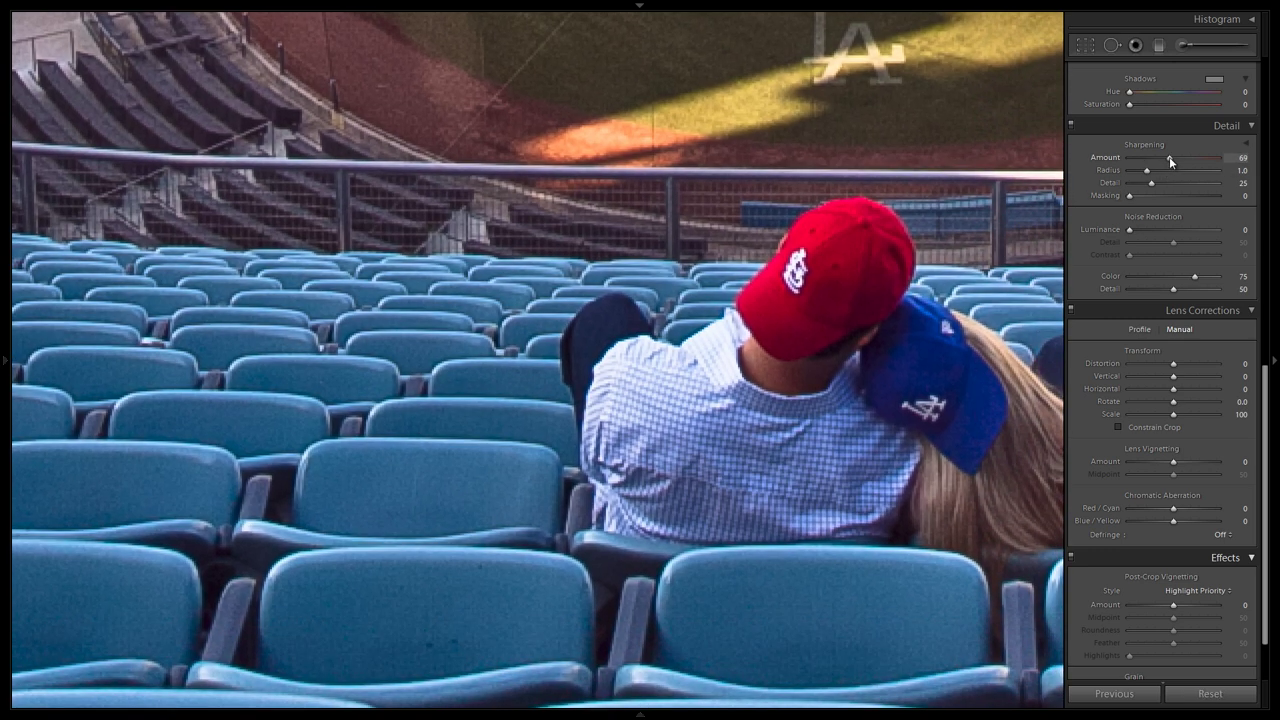
click(1168, 170)
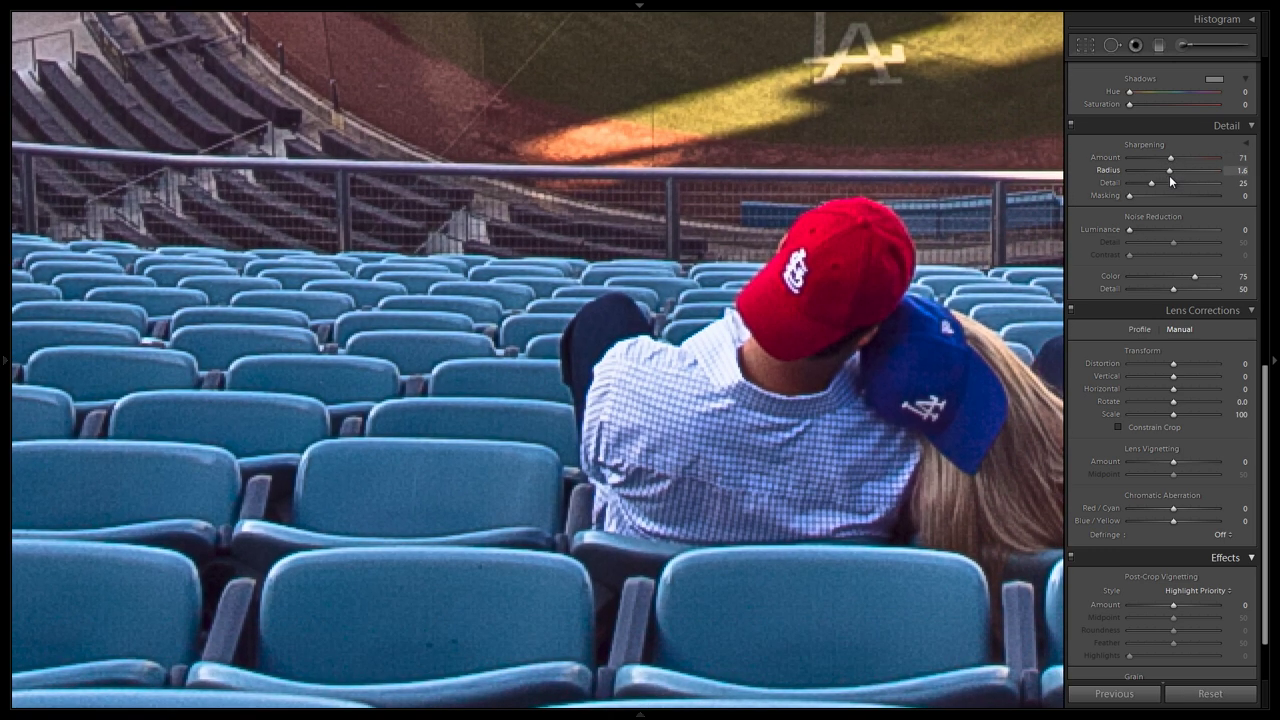
drag(1171, 181, 1172, 182)
click(1173, 183)
drag(644, 453, 727, 314)
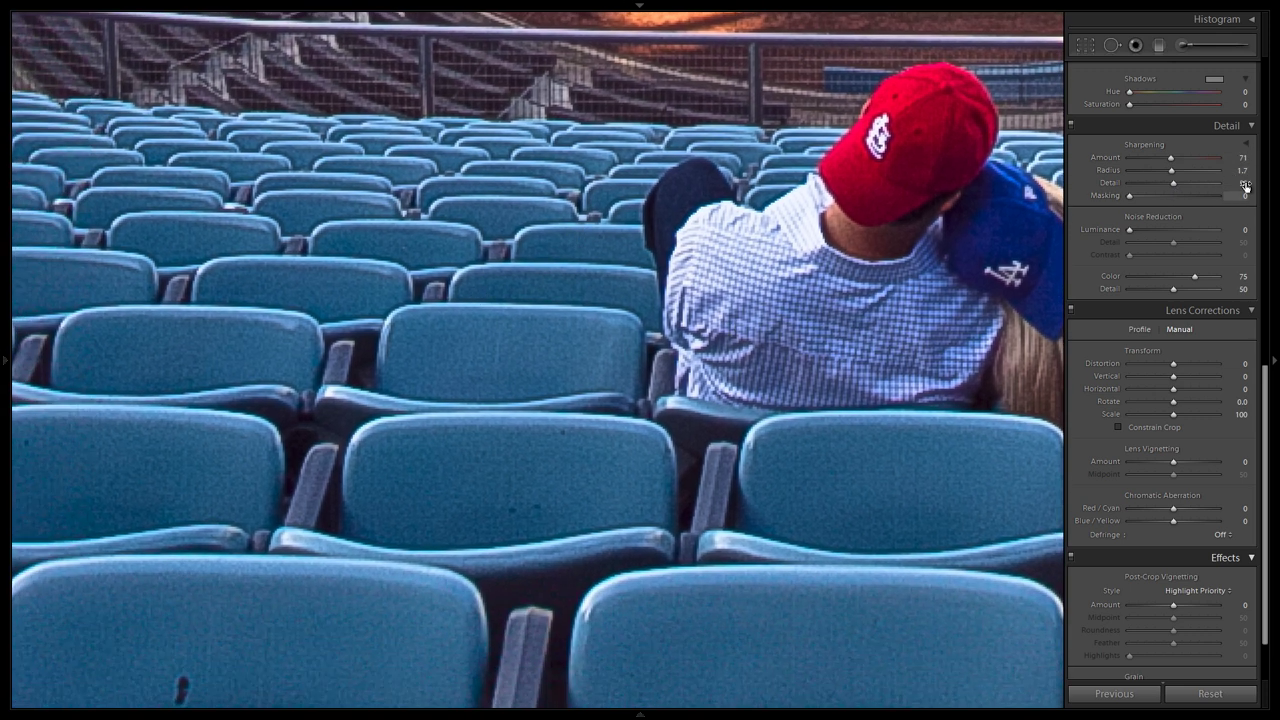
Try Luminance noise reduction at 60 on the front seats, and reset it to 0
drag(1129, 230, 1174, 231)
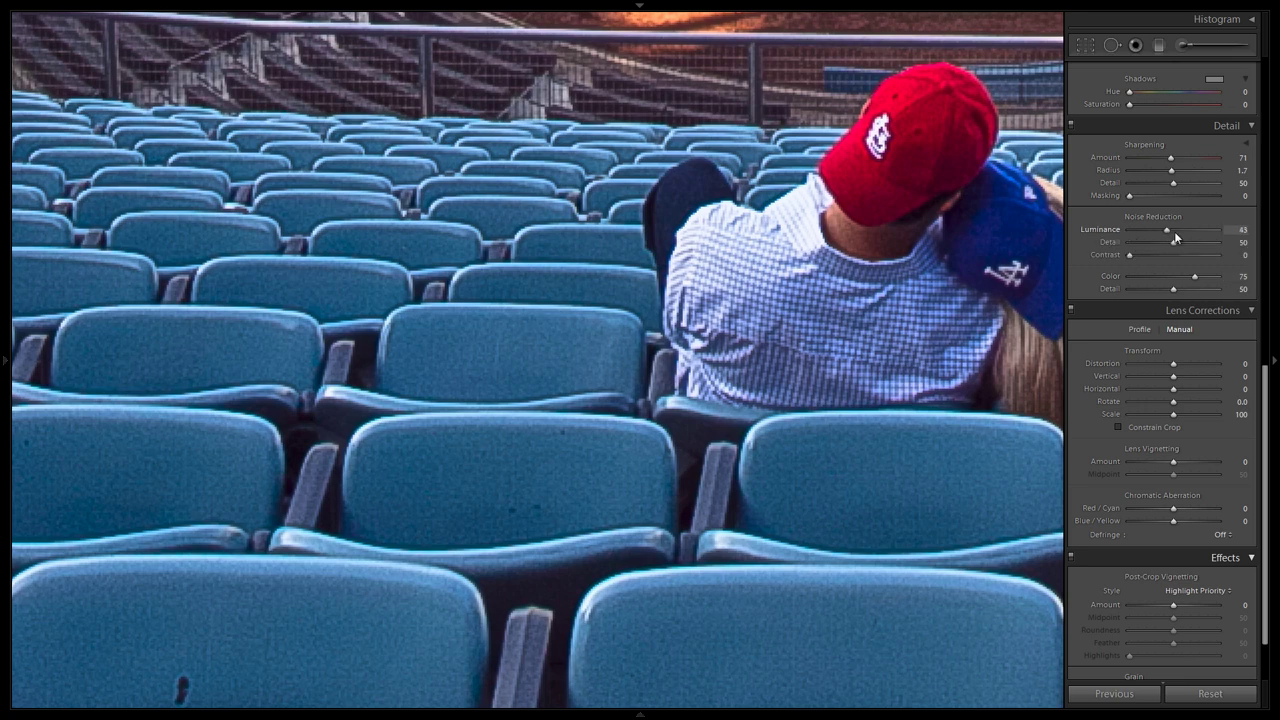
drag(855, 171, 1140, 150)
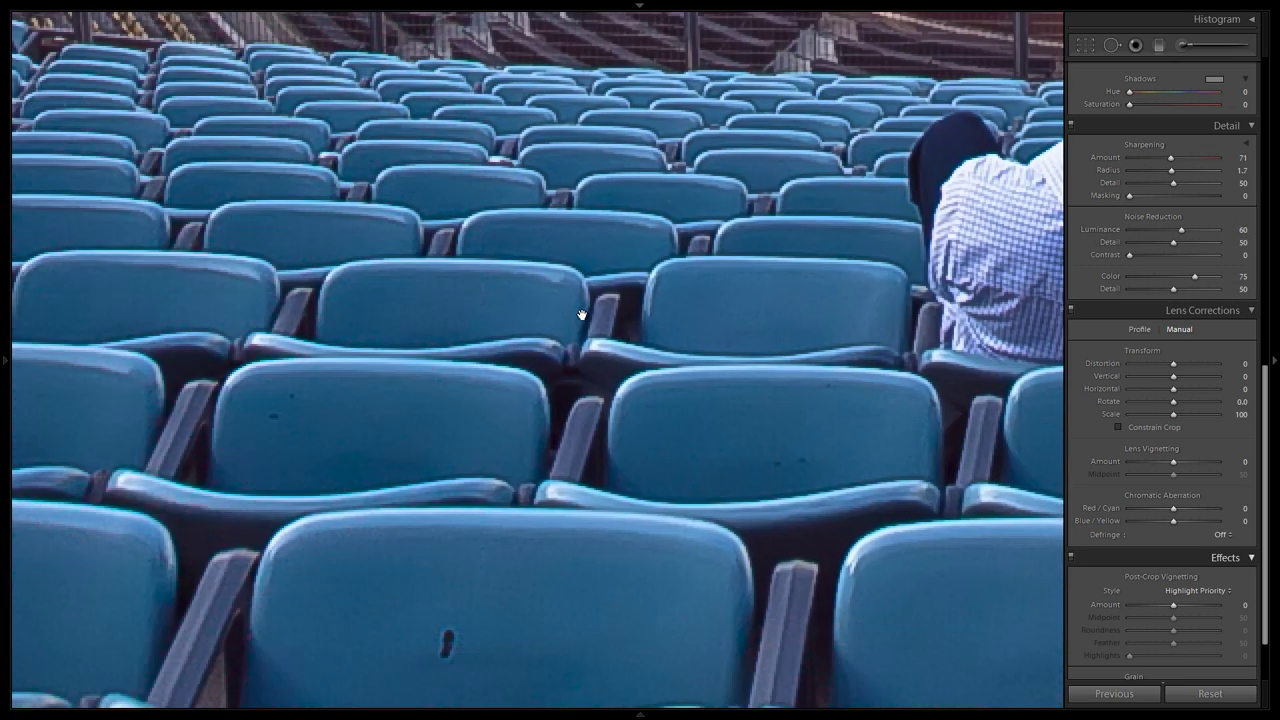
double_click(1160, 234)
drag(864, 241, 703, 274)
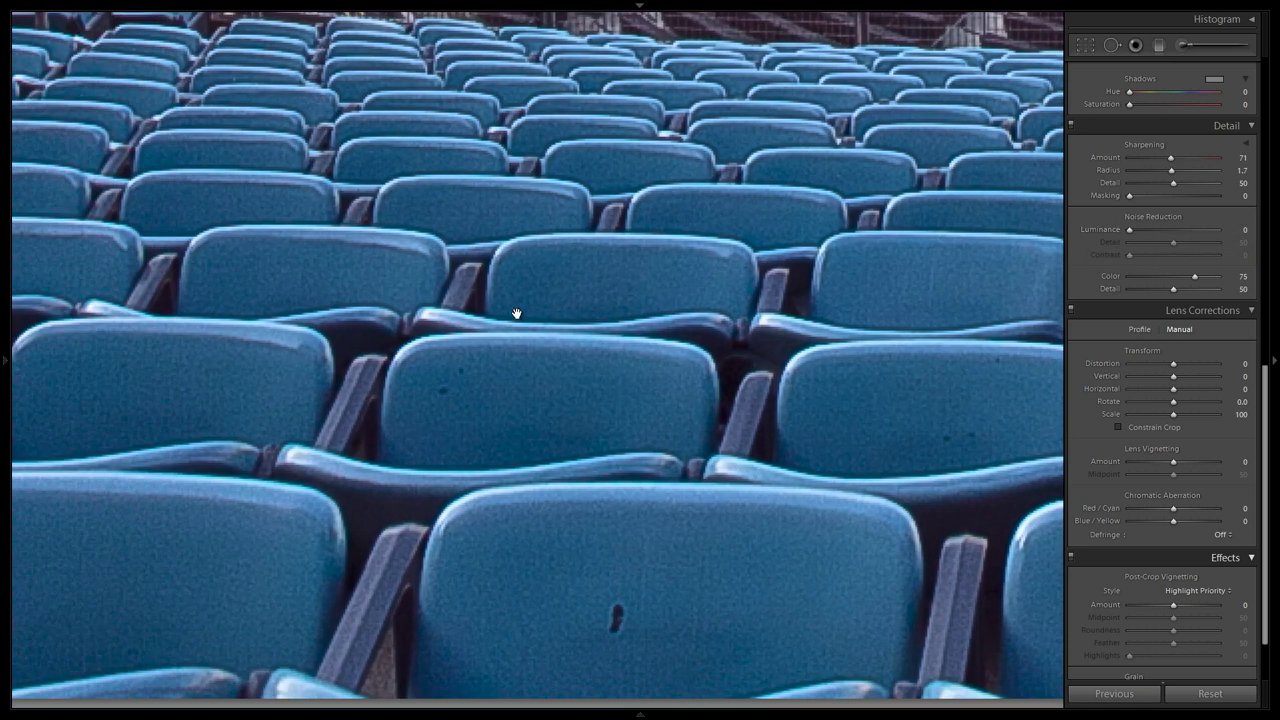
drag(546, 313, 1020, 354)
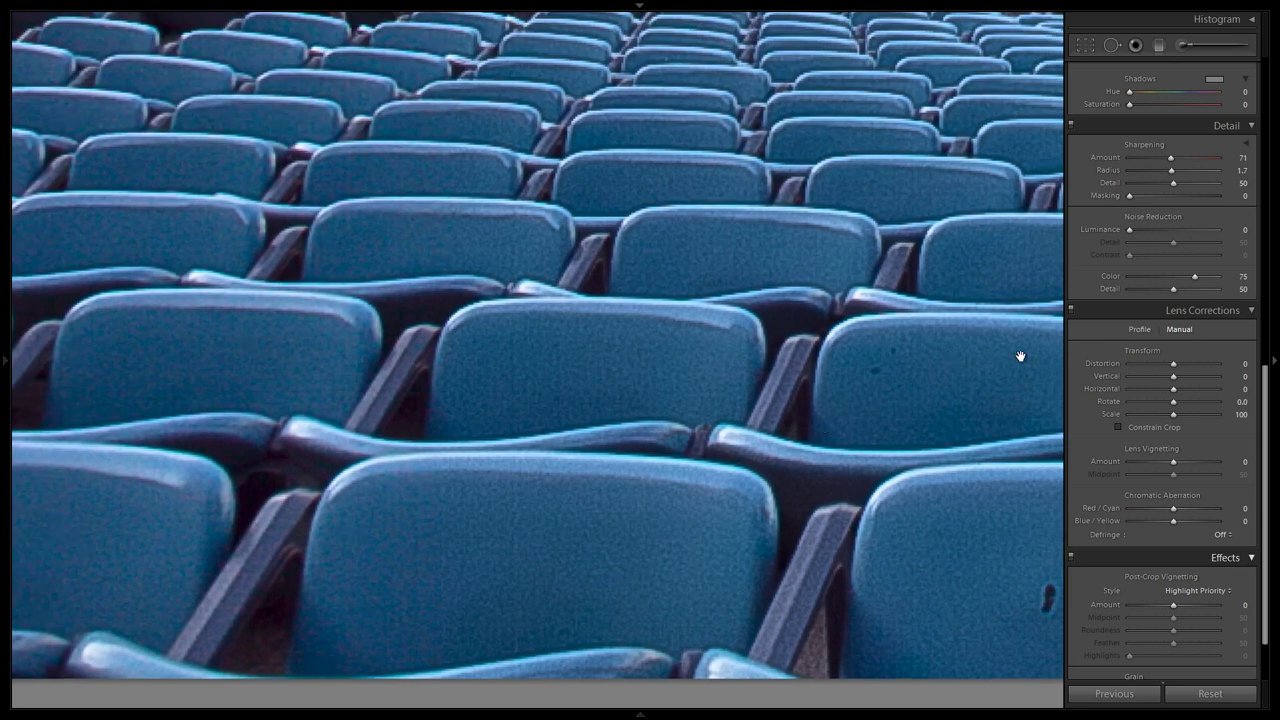
Set noise reduction to Luminance 70 and Color 76, checking the front seats up close
click(1134, 231)
drag(1188, 235, 1190, 236)
drag(652, 294, 823, 243)
drag(540, 274, 974, 291)
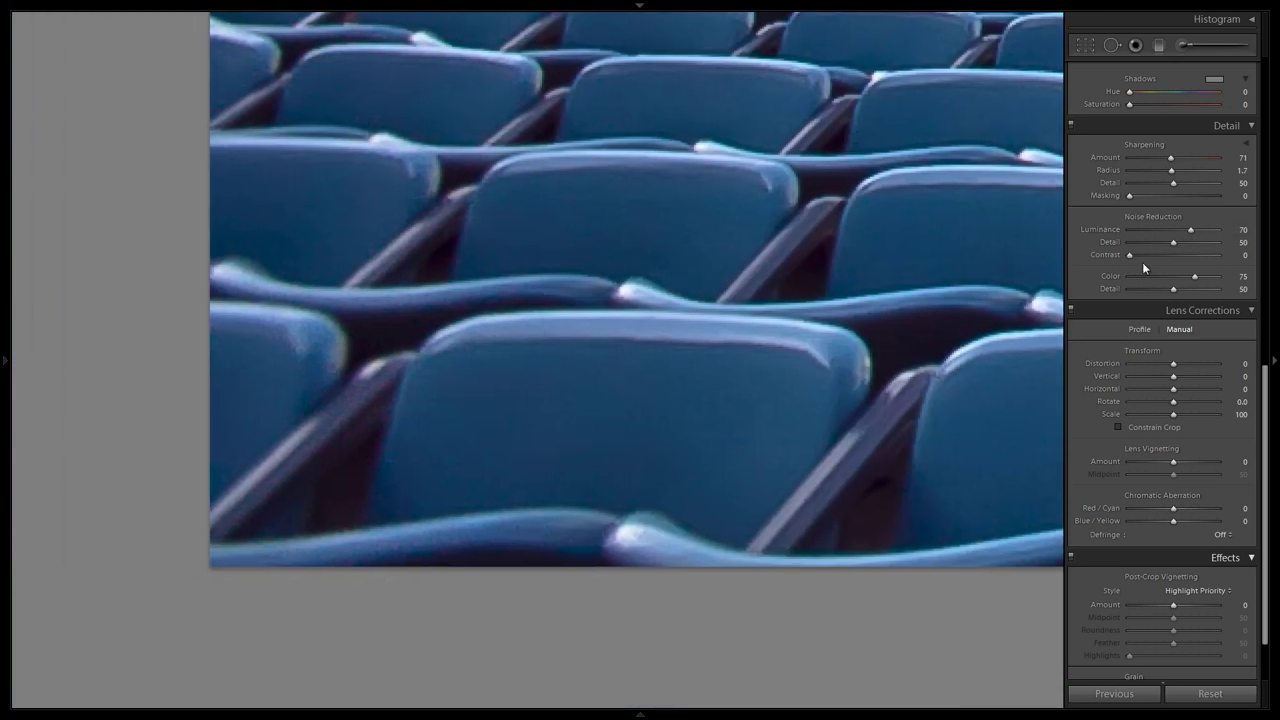
mouse_move(1180, 279)
mouse_down()
mouse_move(1205, 282)
mouse_move(1182, 280)
mouse_up()
drag(835, 287, 744, 283)
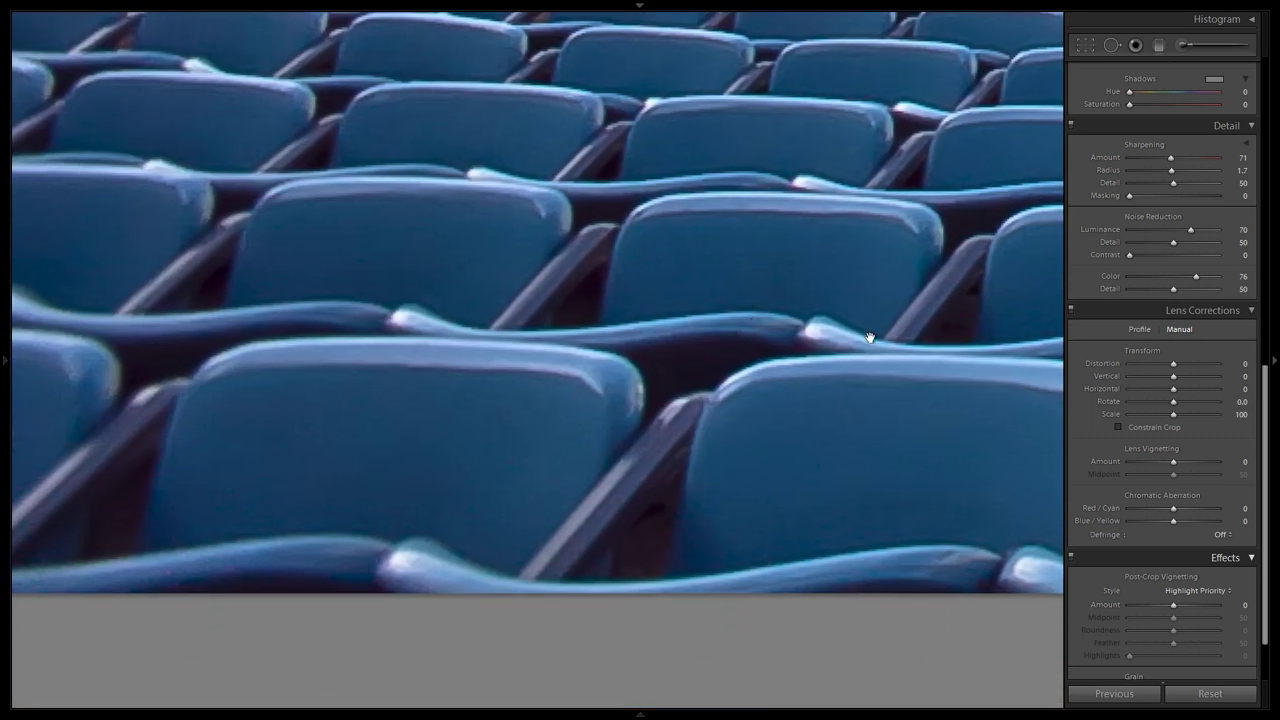
drag(871, 338, 372, 333)
Reduce Sharpening to Amount 64, Radius 1.6 and Detail 47 while viewing the couple, and return to the full photo
scroll(372, 333, up, 5)
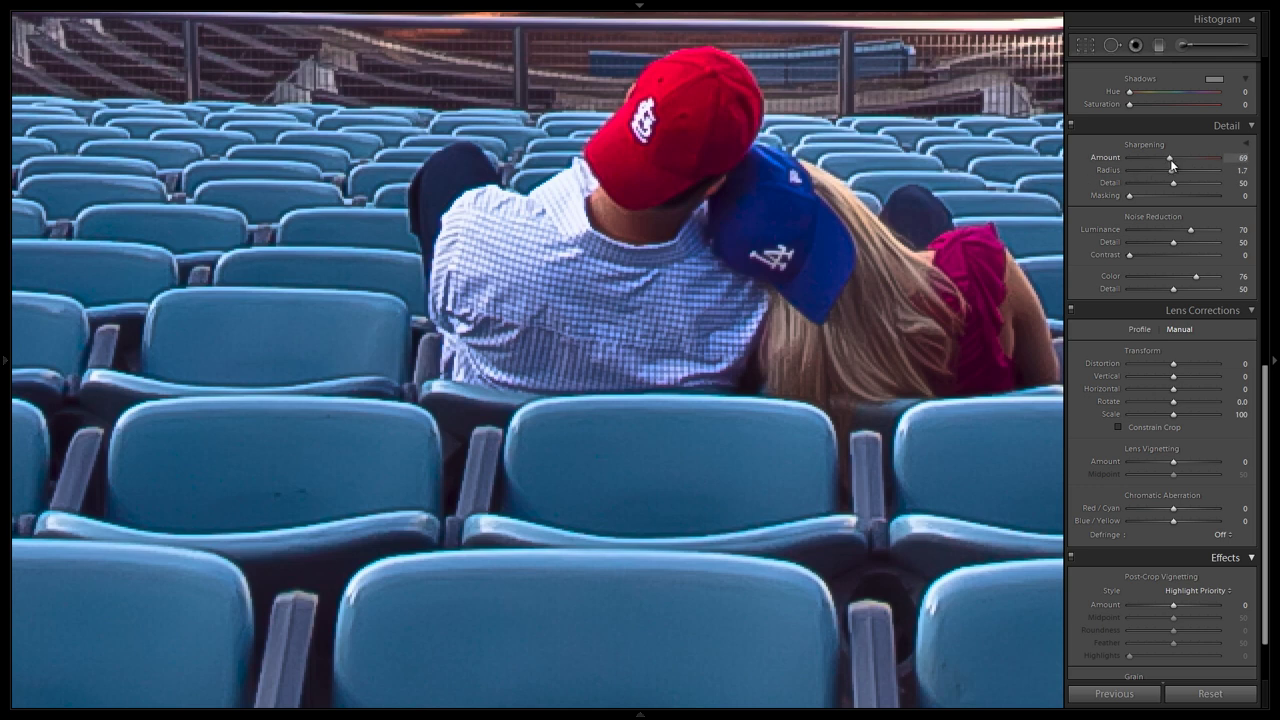
drag(1174, 172, 1172, 185)
scroll(781, 470, up, 3)
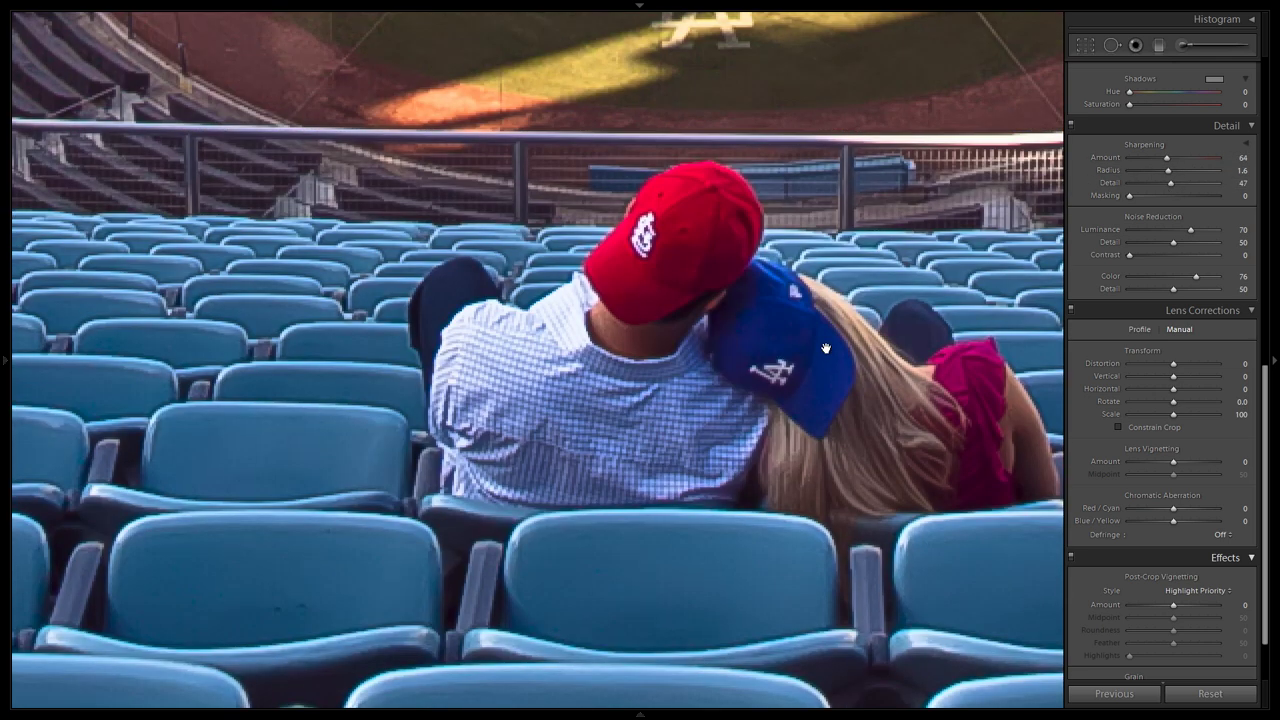
click(822, 436)
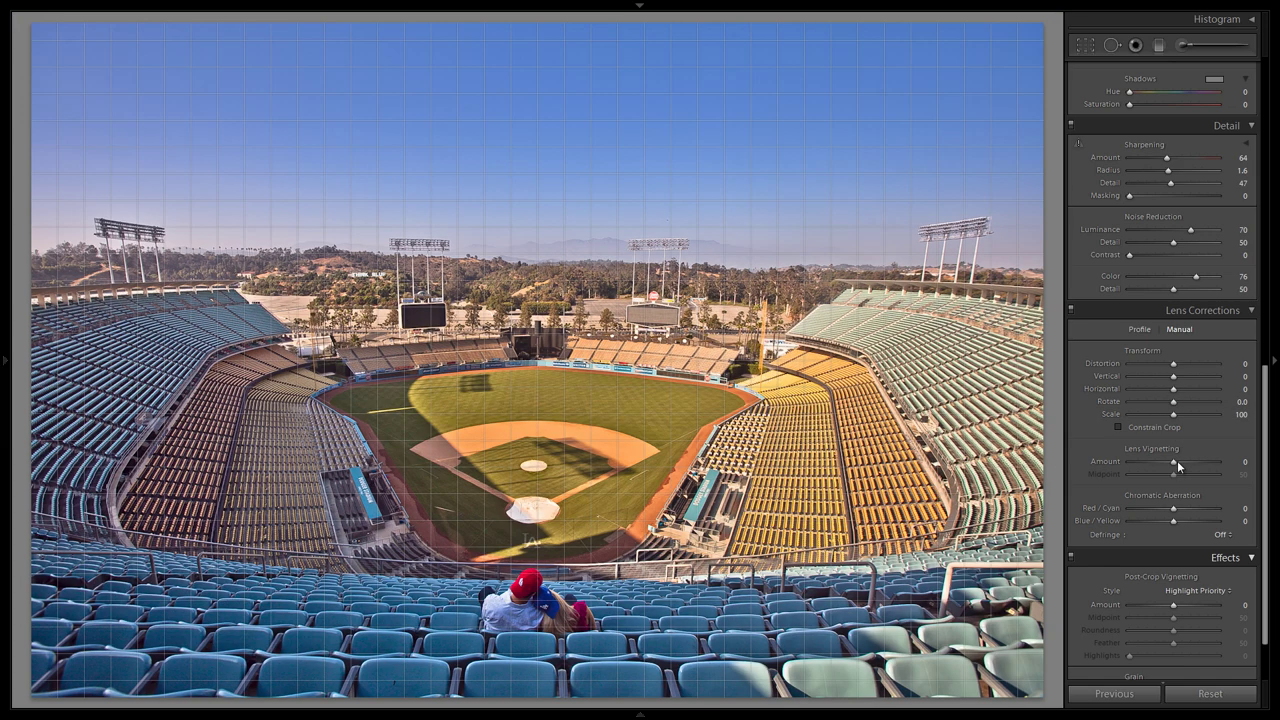
Darken the photo's edges with Lens Vignetting set to Amount −33 and Midpoint 0
drag(1174, 460, 1148, 478)
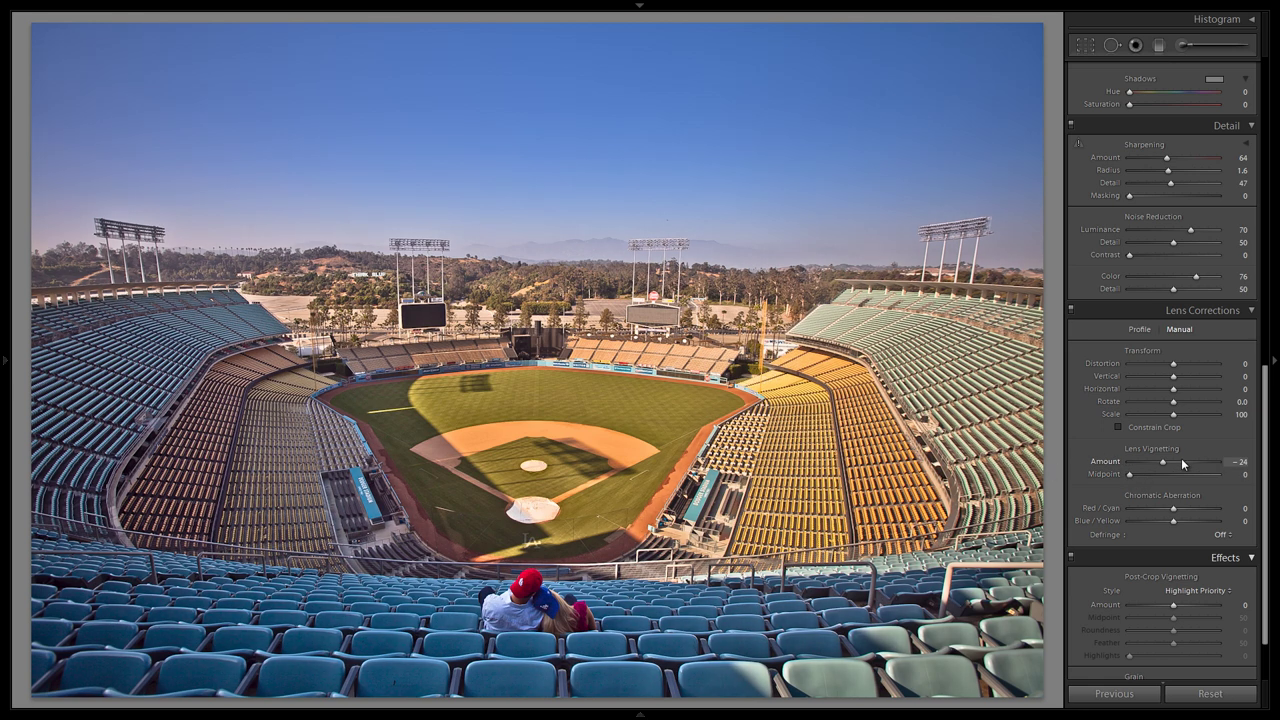
drag(1164, 463, 1160, 463)
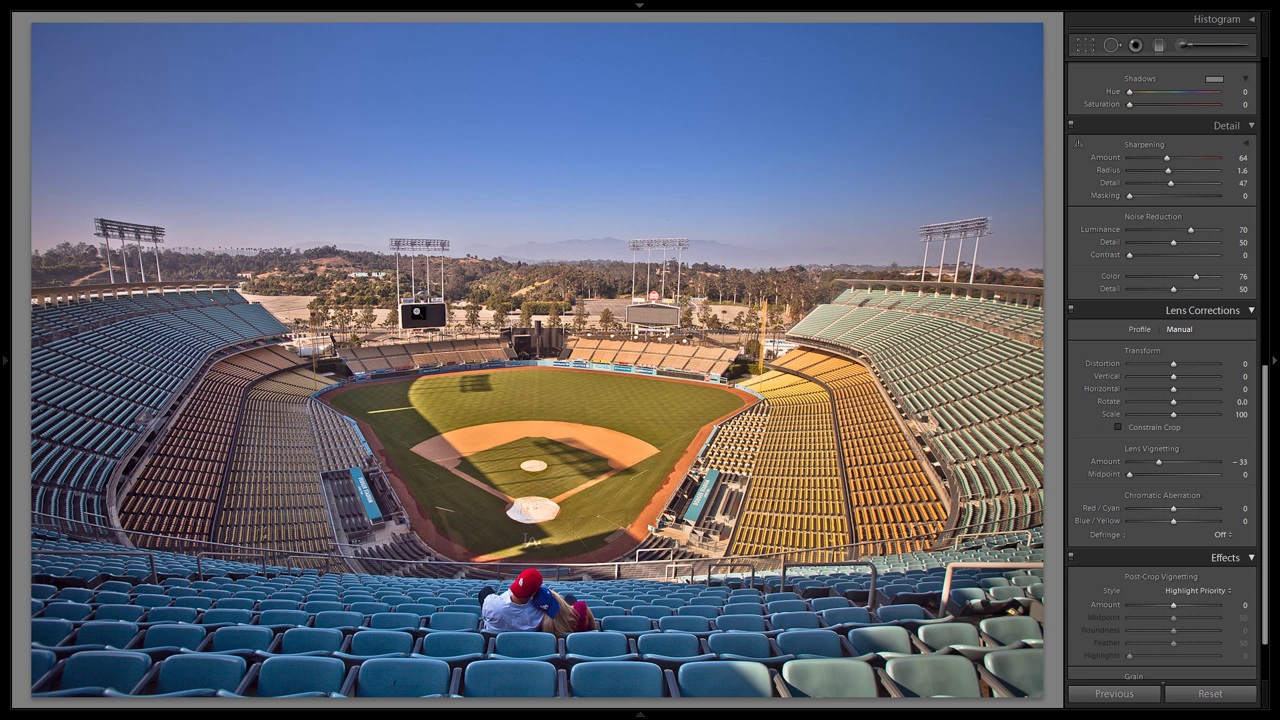
Save the current edit as a snapshot named "Tone Mapped", select it, and hide the snapshot list
click(11, 366)
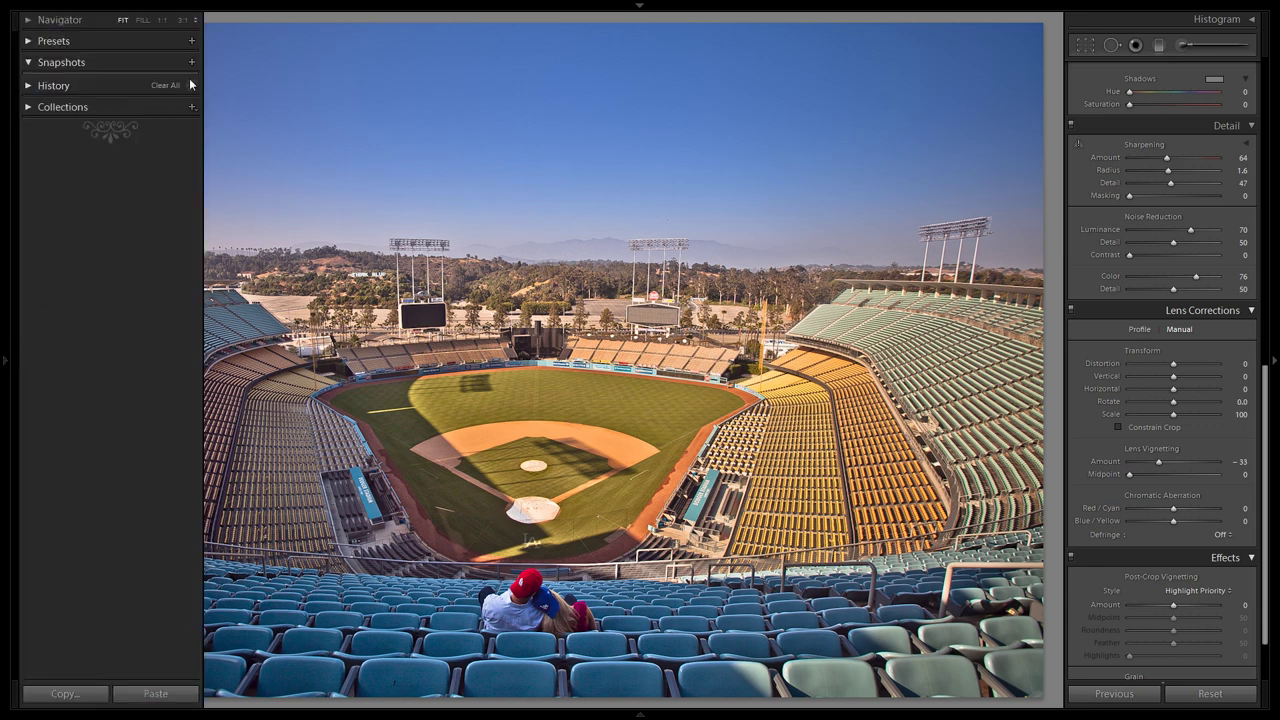
click(191, 62)
text(Tone)
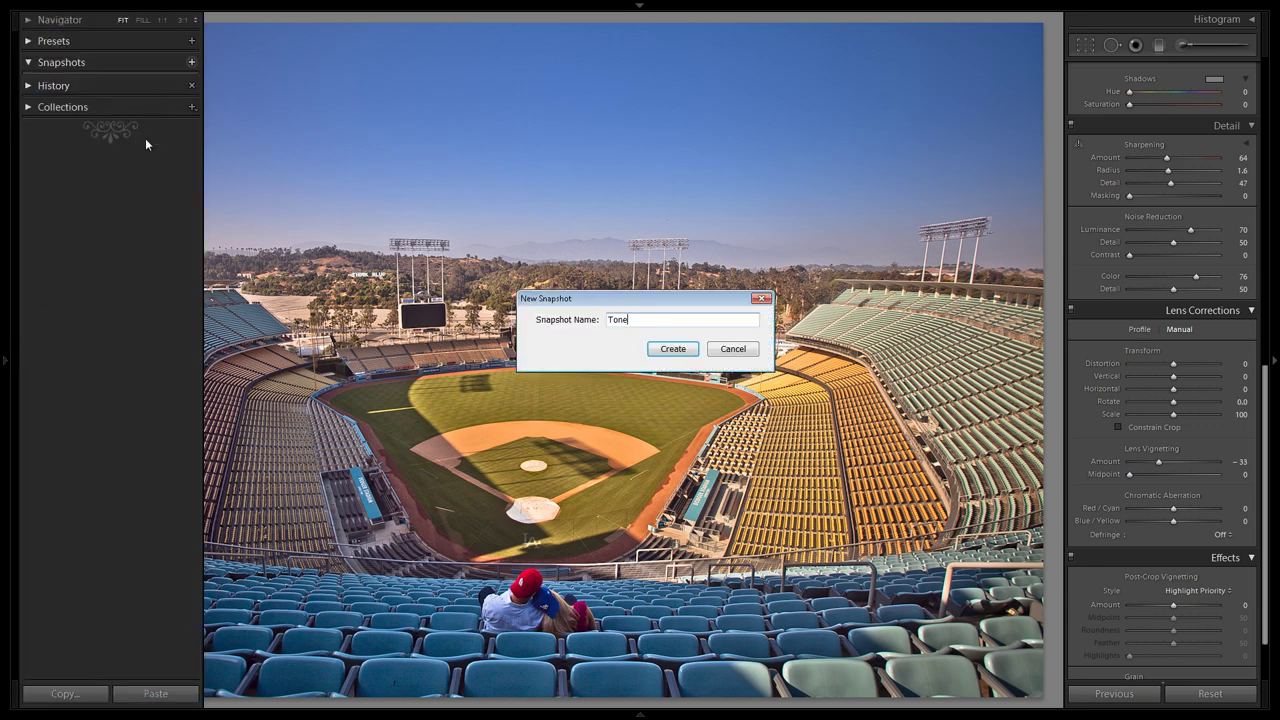
text( Mapped)
key(Return)
click(93, 79)
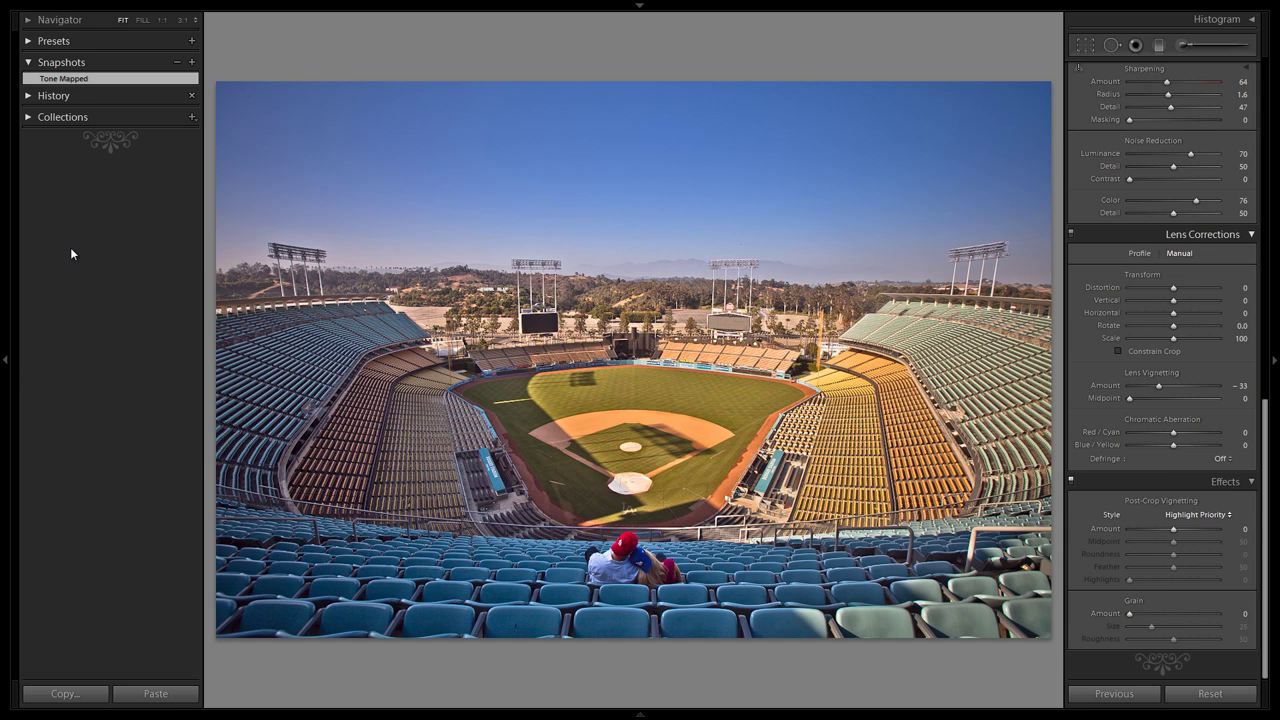
click(6, 263)
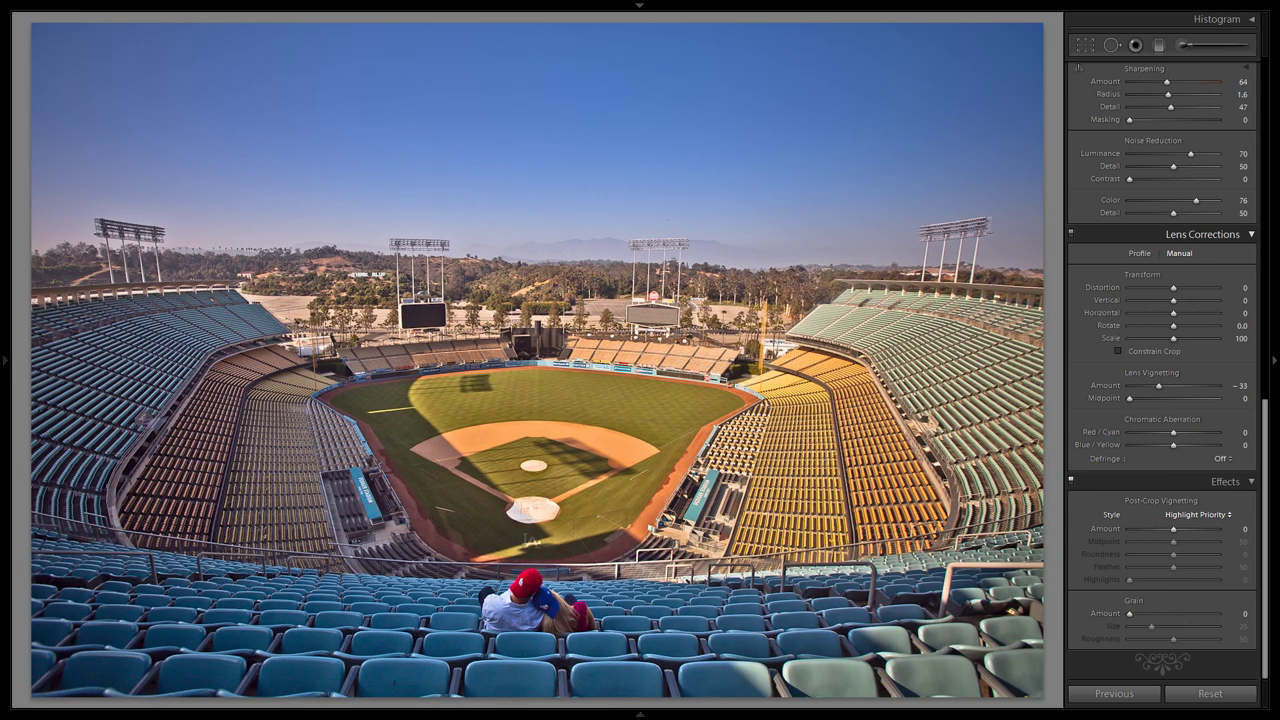
Create a virtual copy of IMG_8498.CR2 and convert that copy to black and white
click(160, 714)
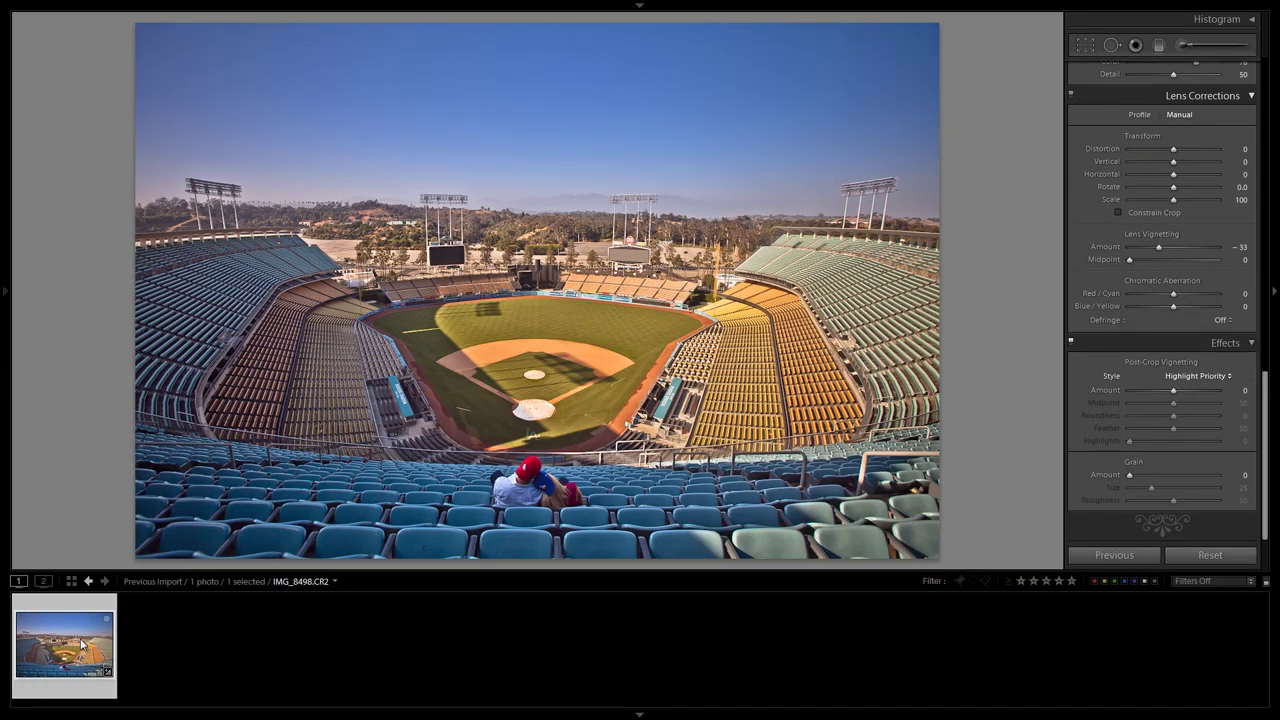
key(ctrl+apostrophe)
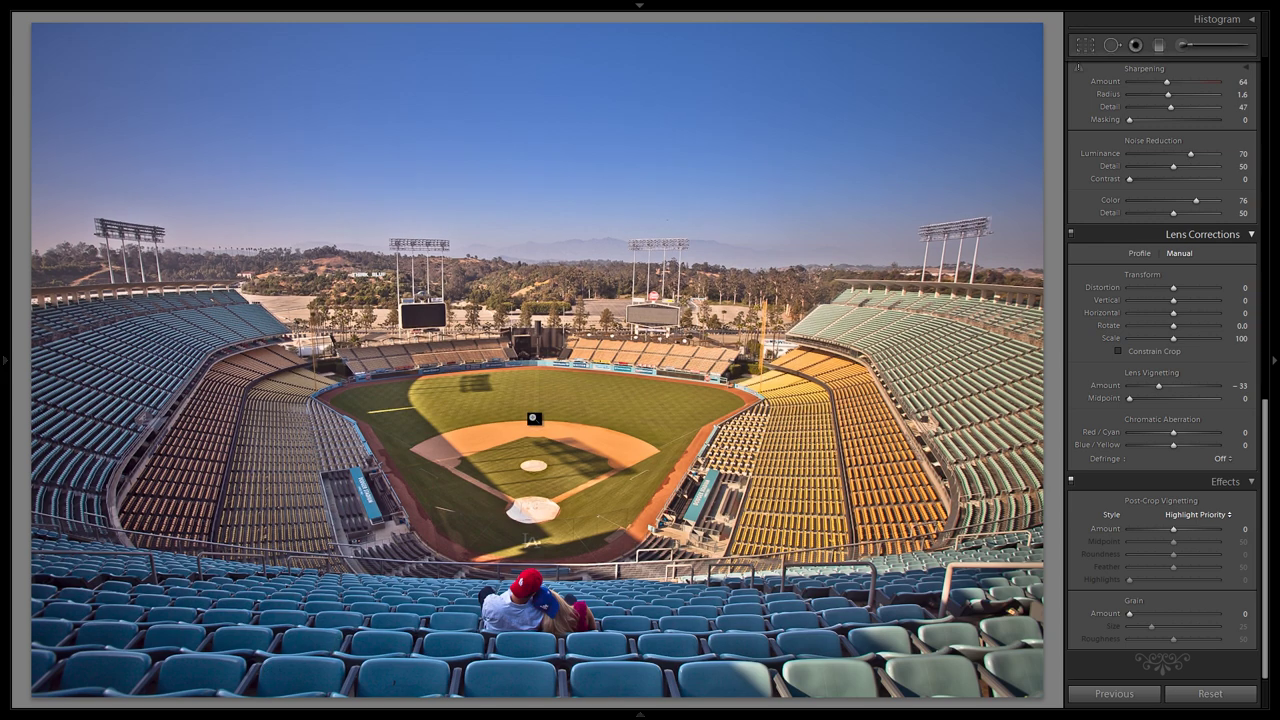
key(v)
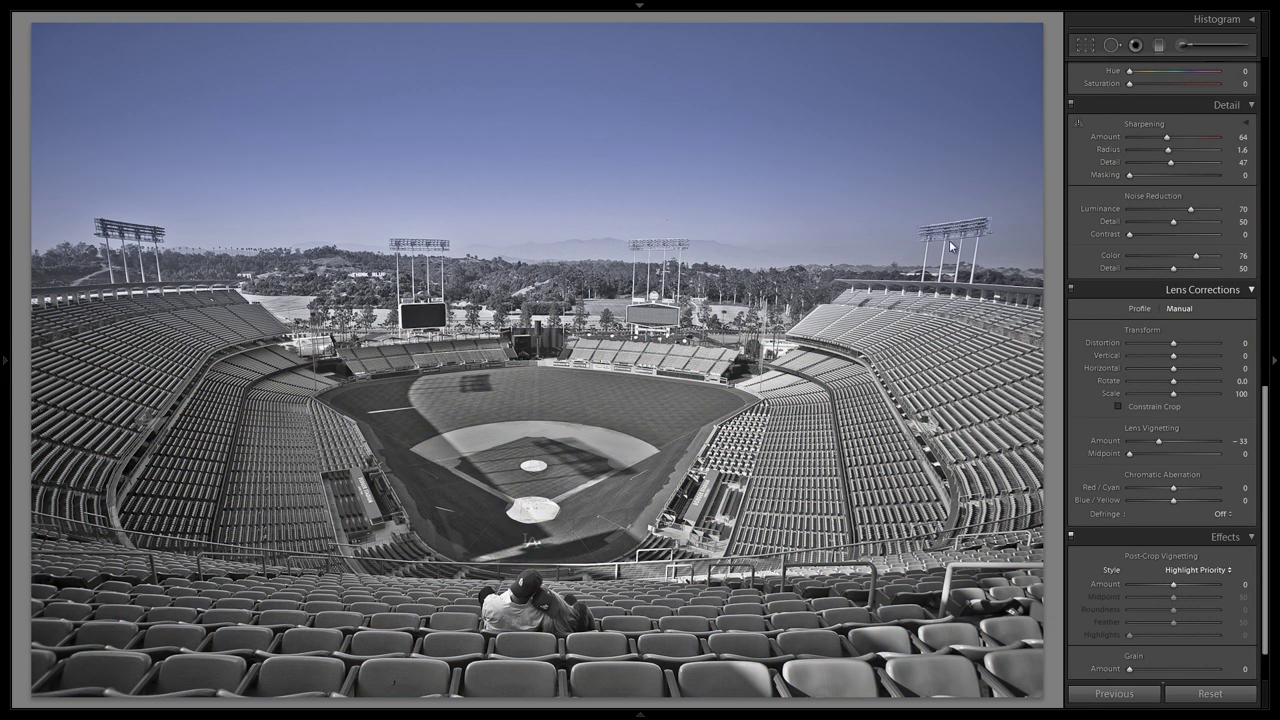
Remove the blue tint from the sky's graduated filter, set its Exposure to −0.76, and finish editing the filter
click(1157, 48)
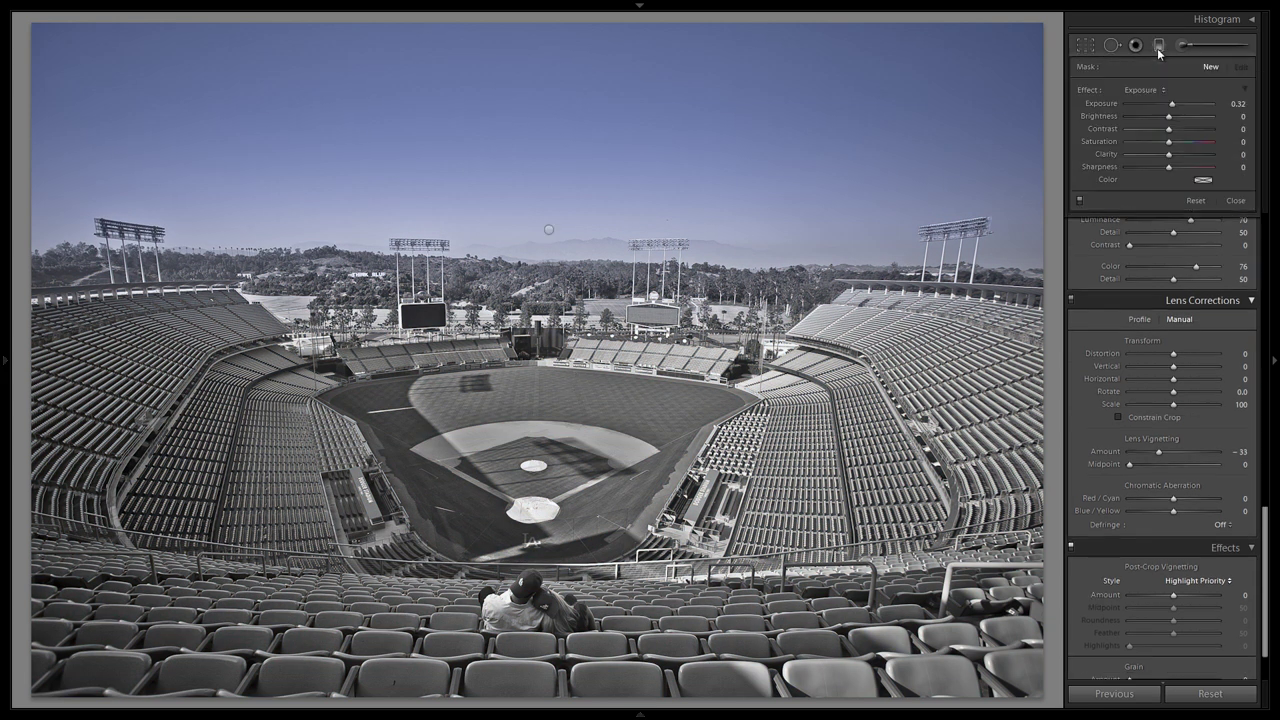
click(548, 229)
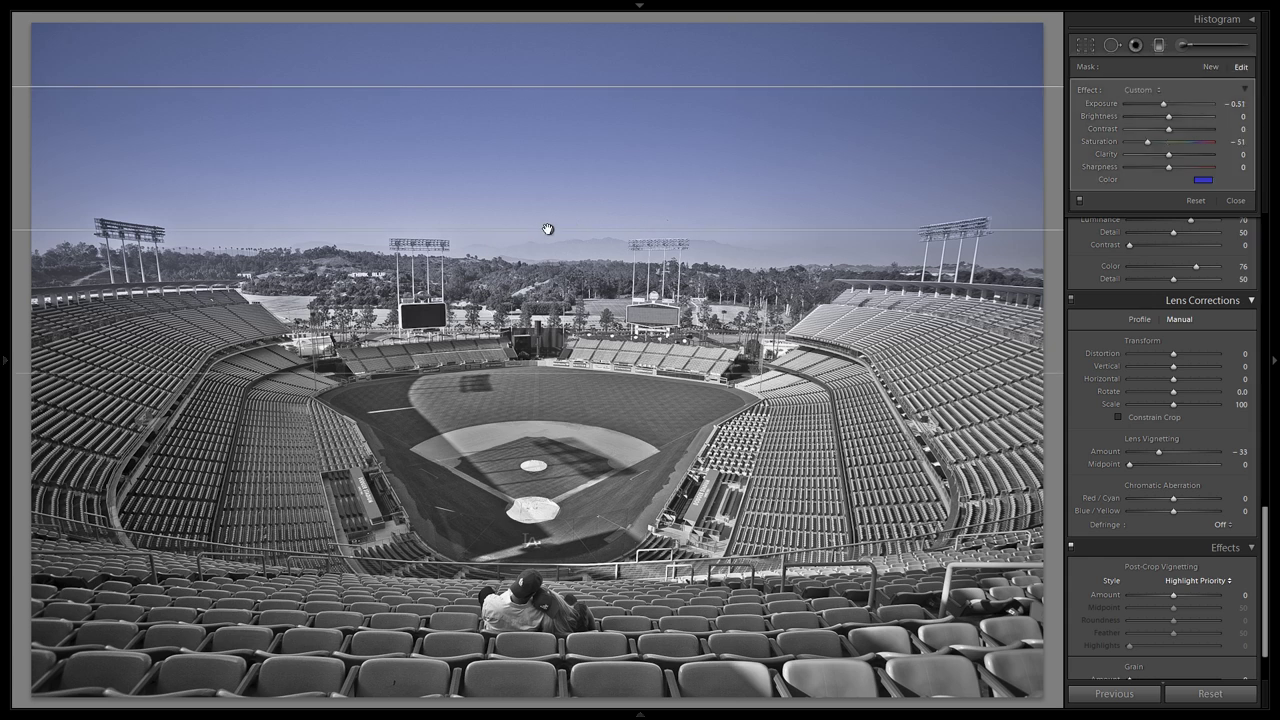
click(1204, 185)
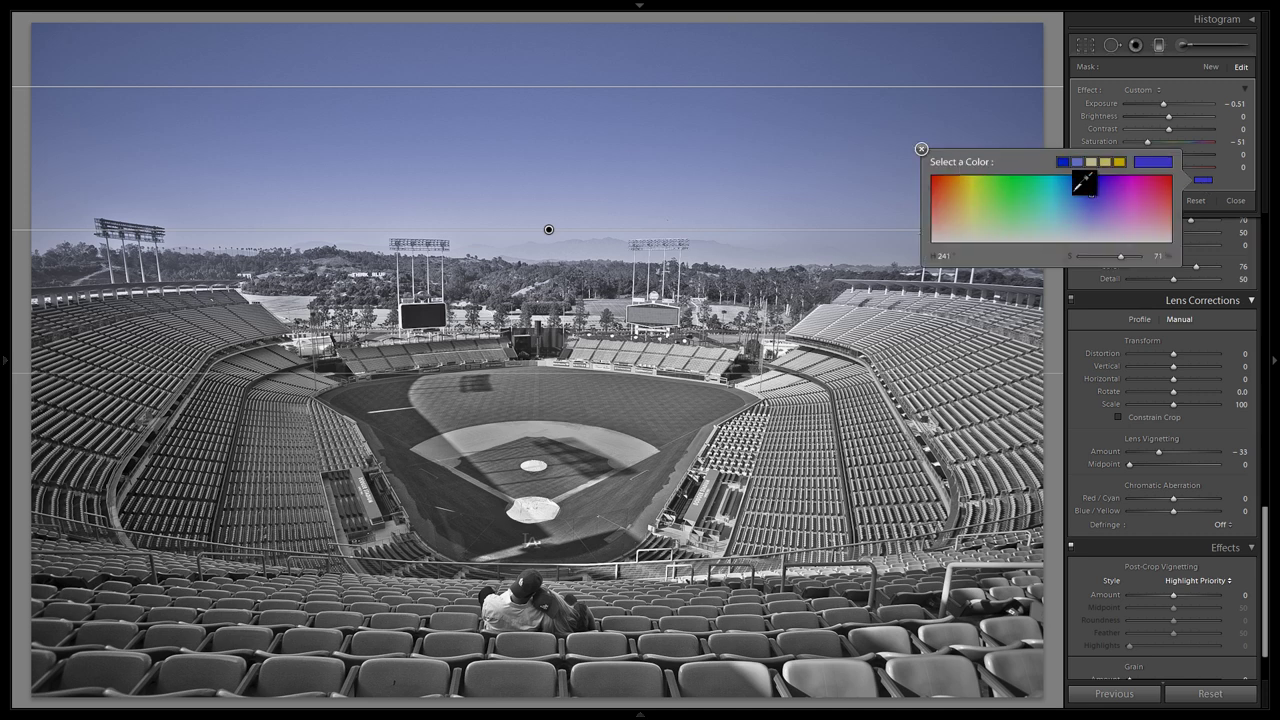
drag(1074, 177, 1080, 245)
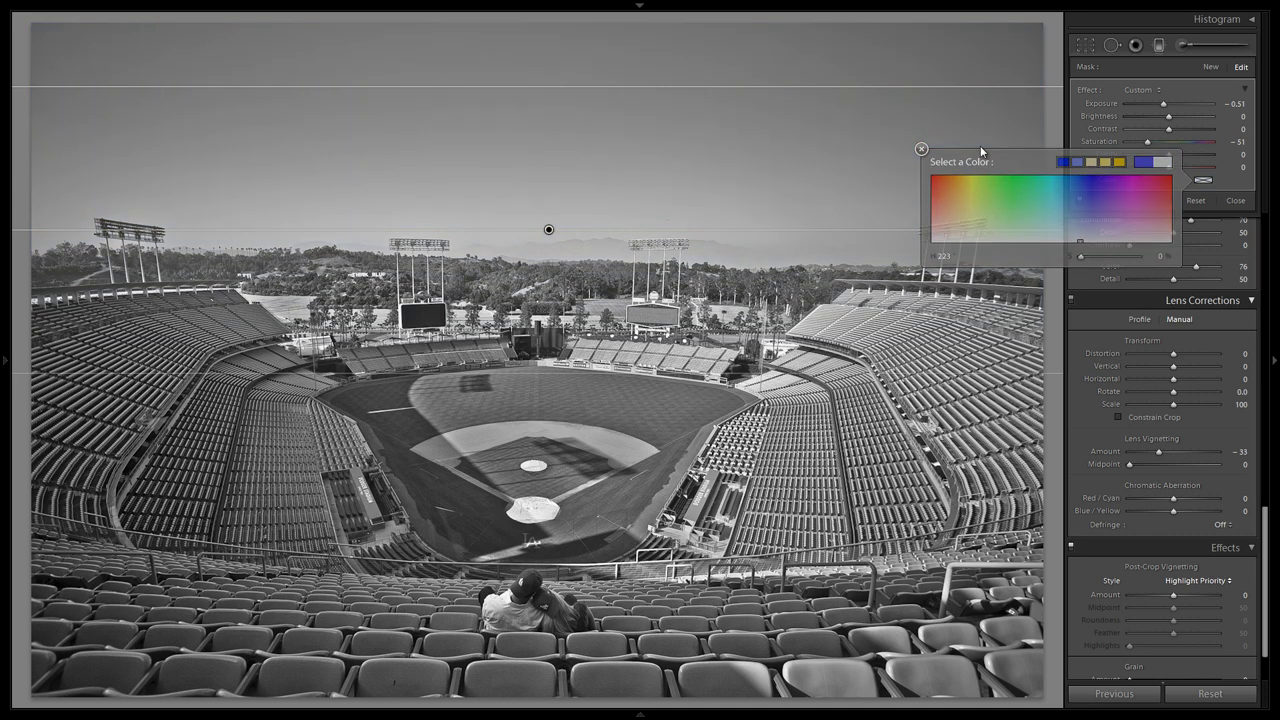
click(921, 148)
drag(1163, 103, 1162, 108)
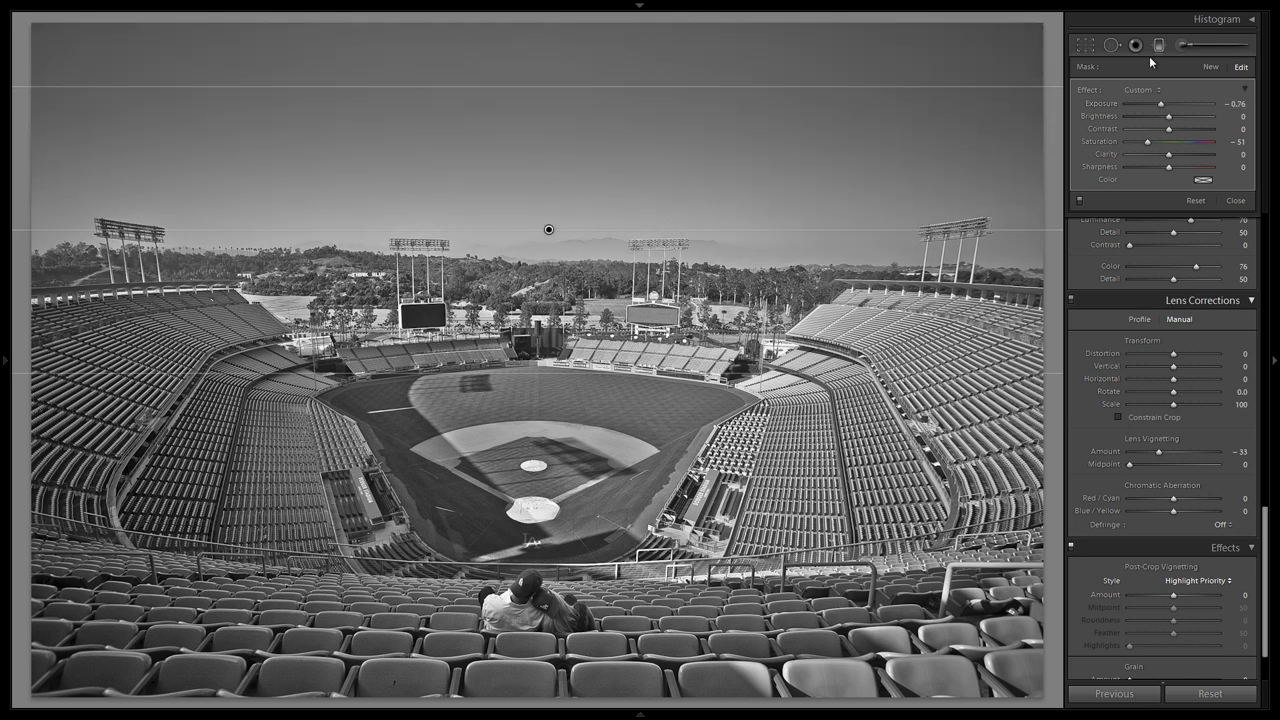
click(1150, 49)
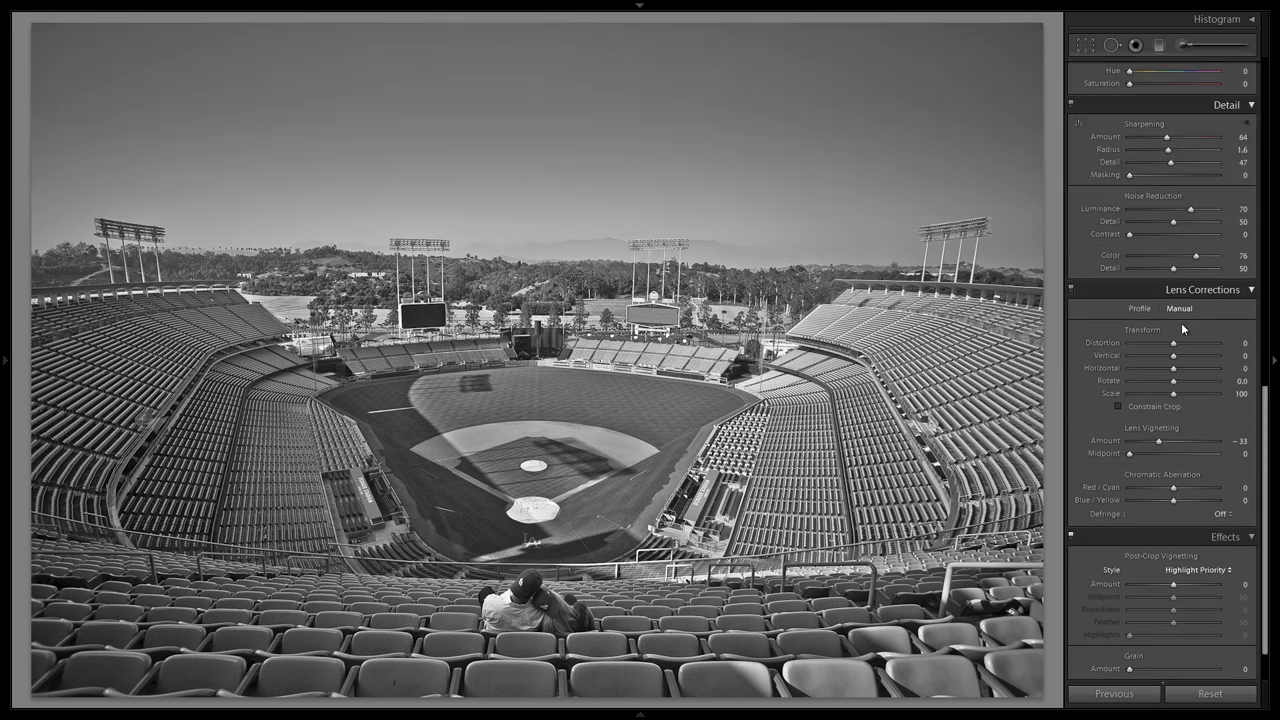
Adjust the black-and-white copy's basic tone to Blacks 10, Brightness +60 and Contrast +65
scroll(1182, 333, up, 3)
click(1193, 234)
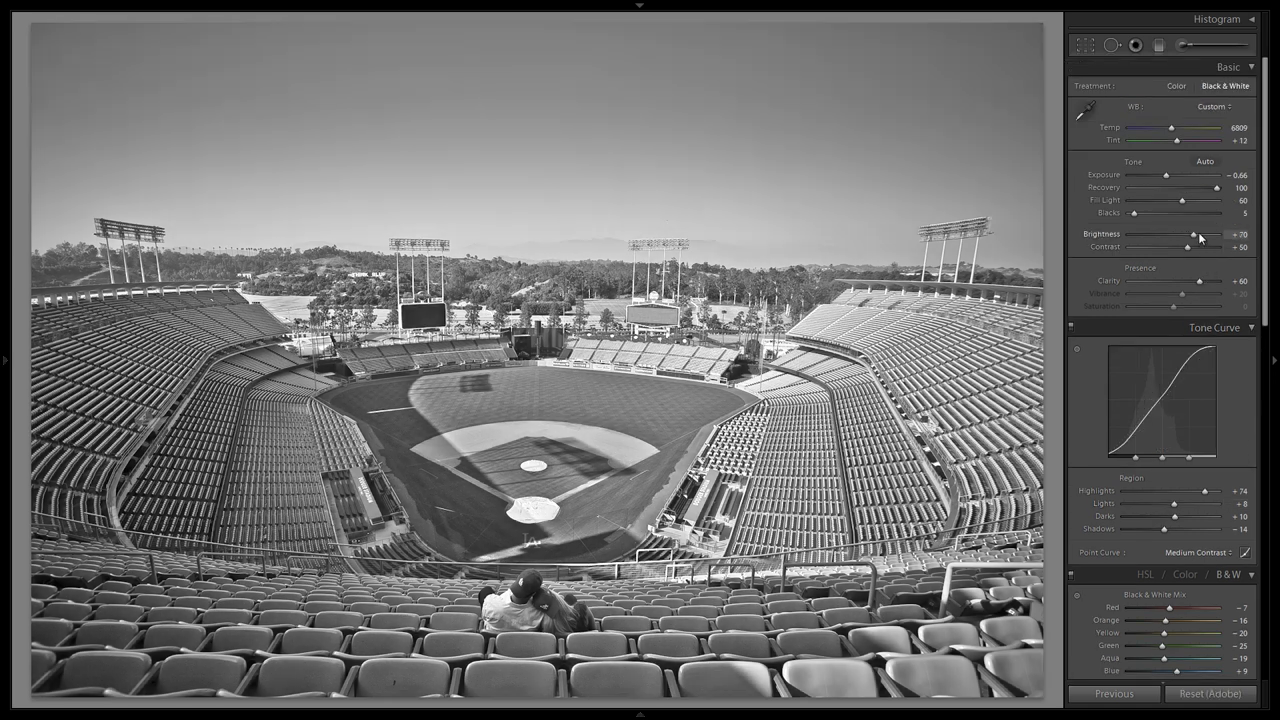
key(Up)
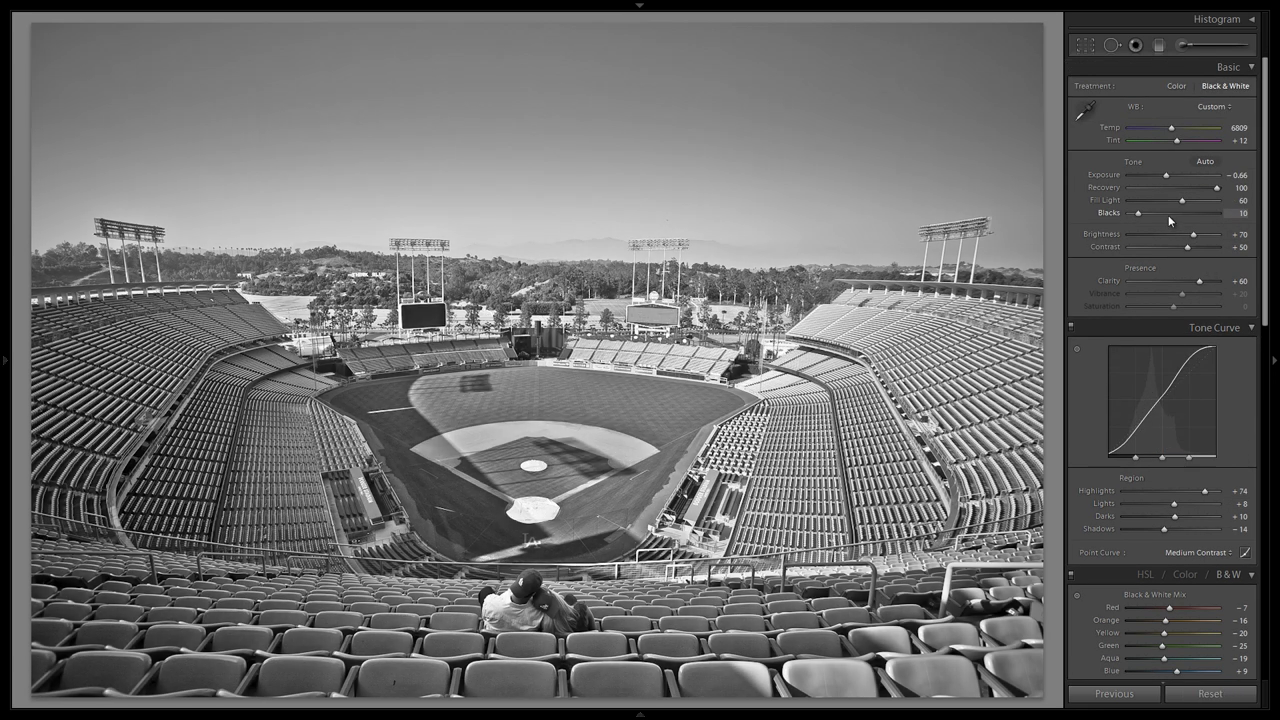
click(1189, 236)
click(1195, 247)
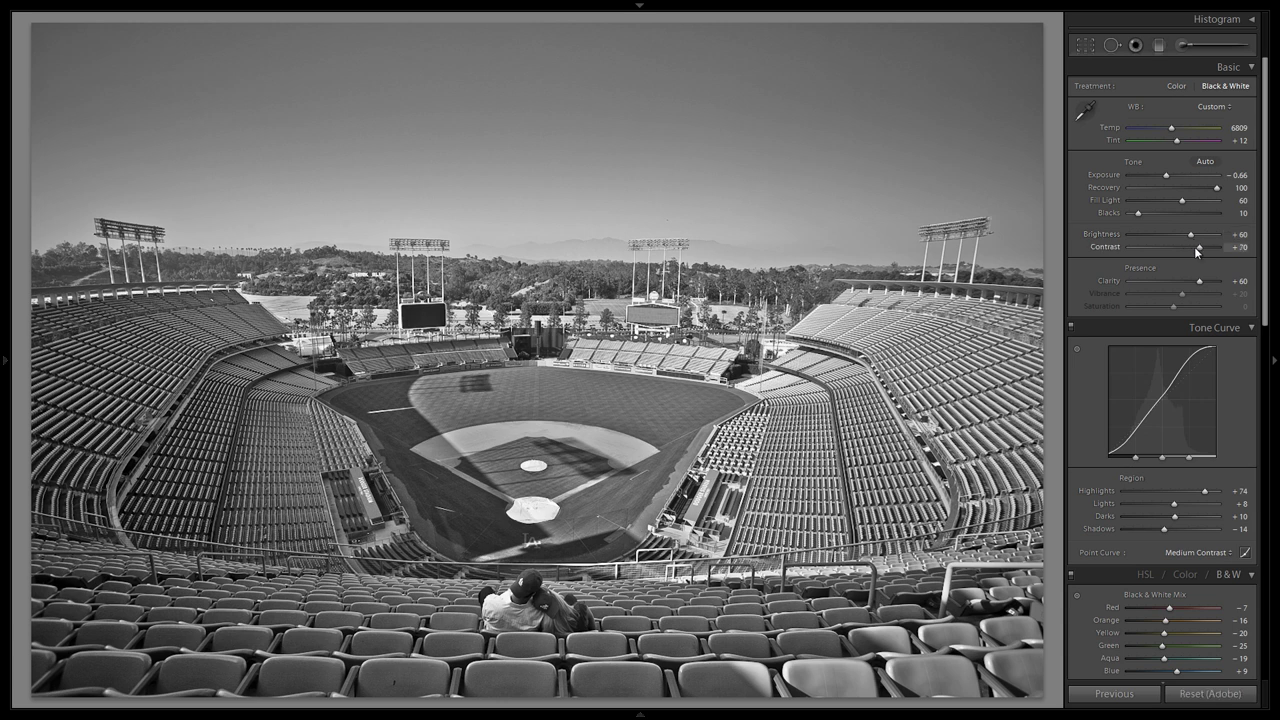
Strengthen the copy's edge darkening by setting the Lens Vignetting Amount to −60
scroll(1180, 300, down, 10)
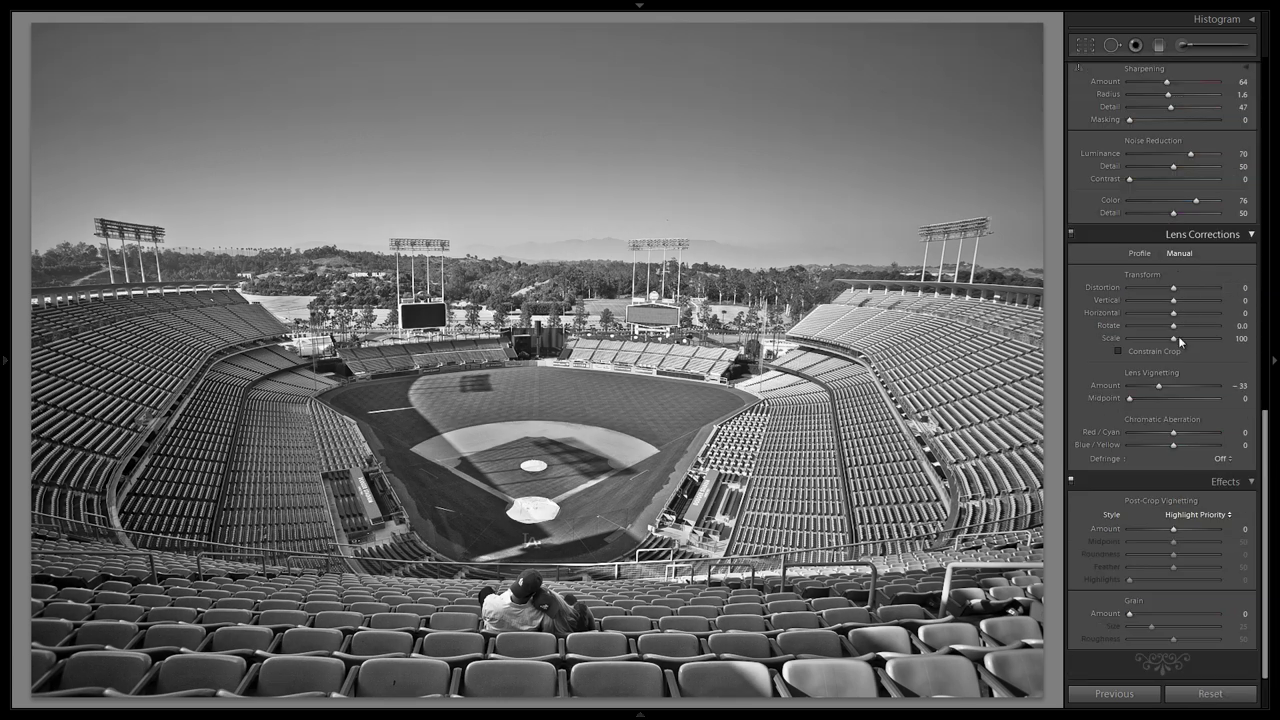
click(1146, 386)
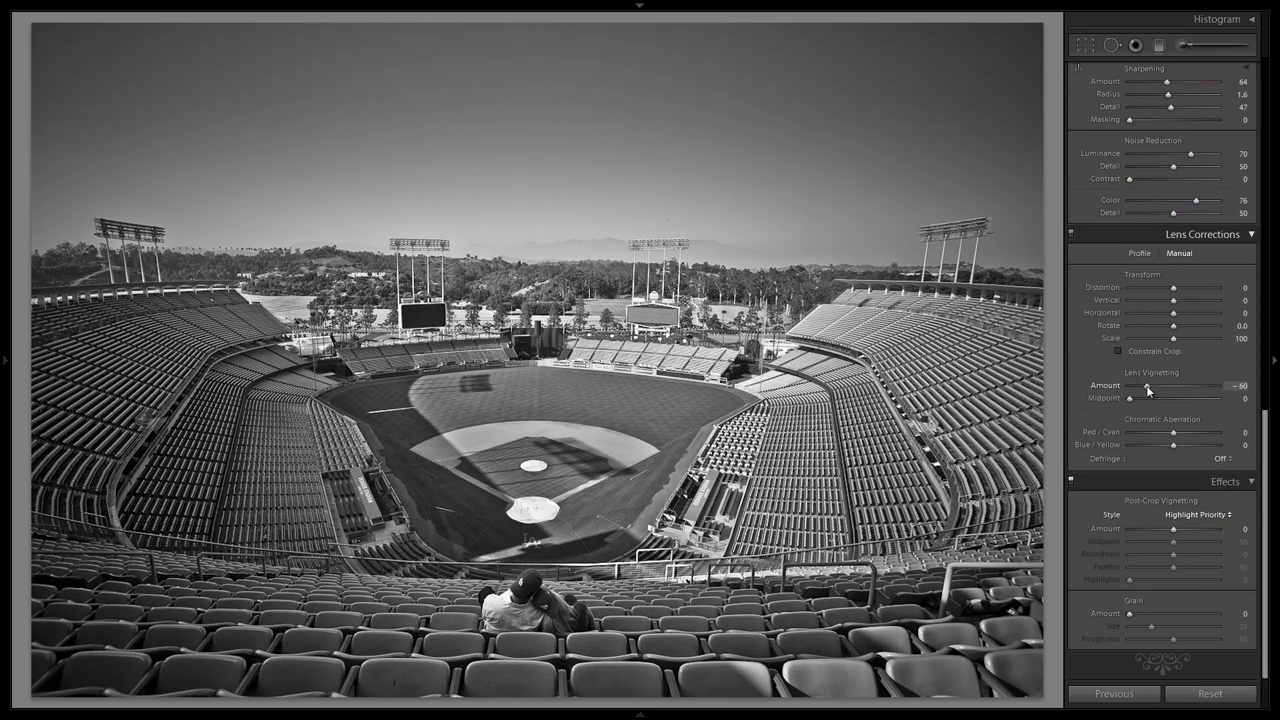
scroll(1160, 300, up, 10)
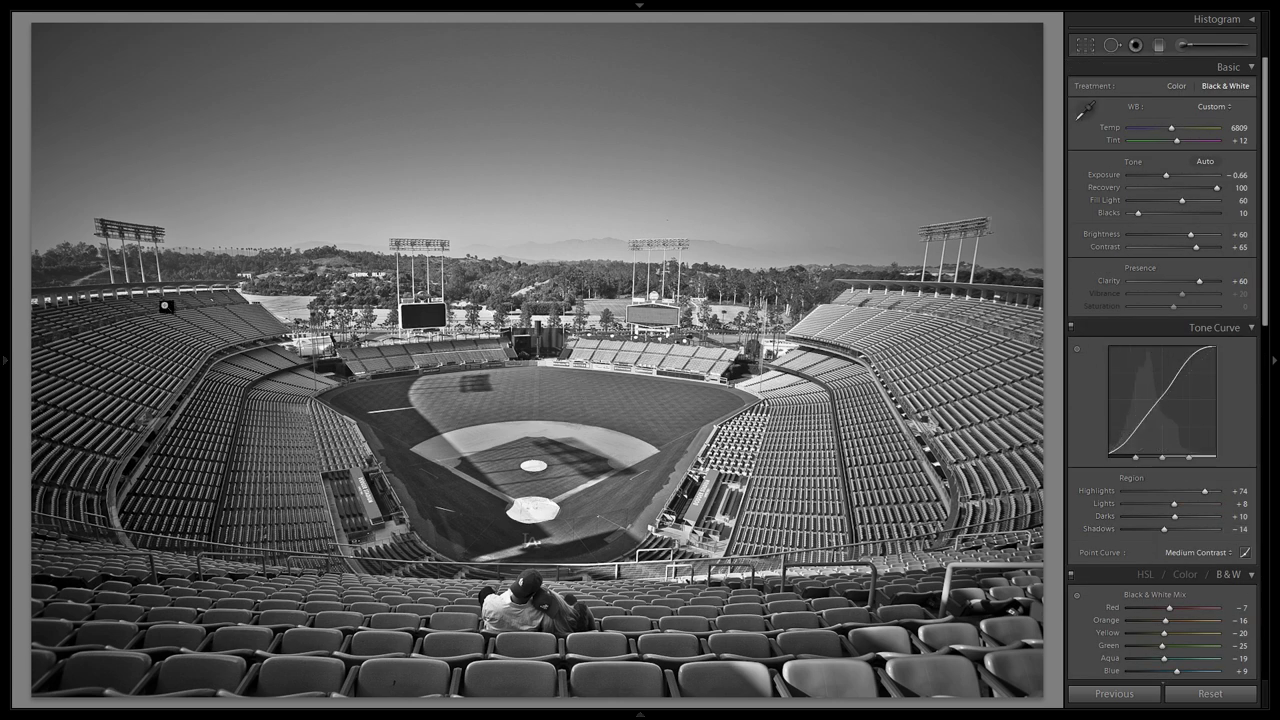
Save the monochrome edit as a snapshot named "Black and White Tone Mapped"
mouse_move(14, 326)
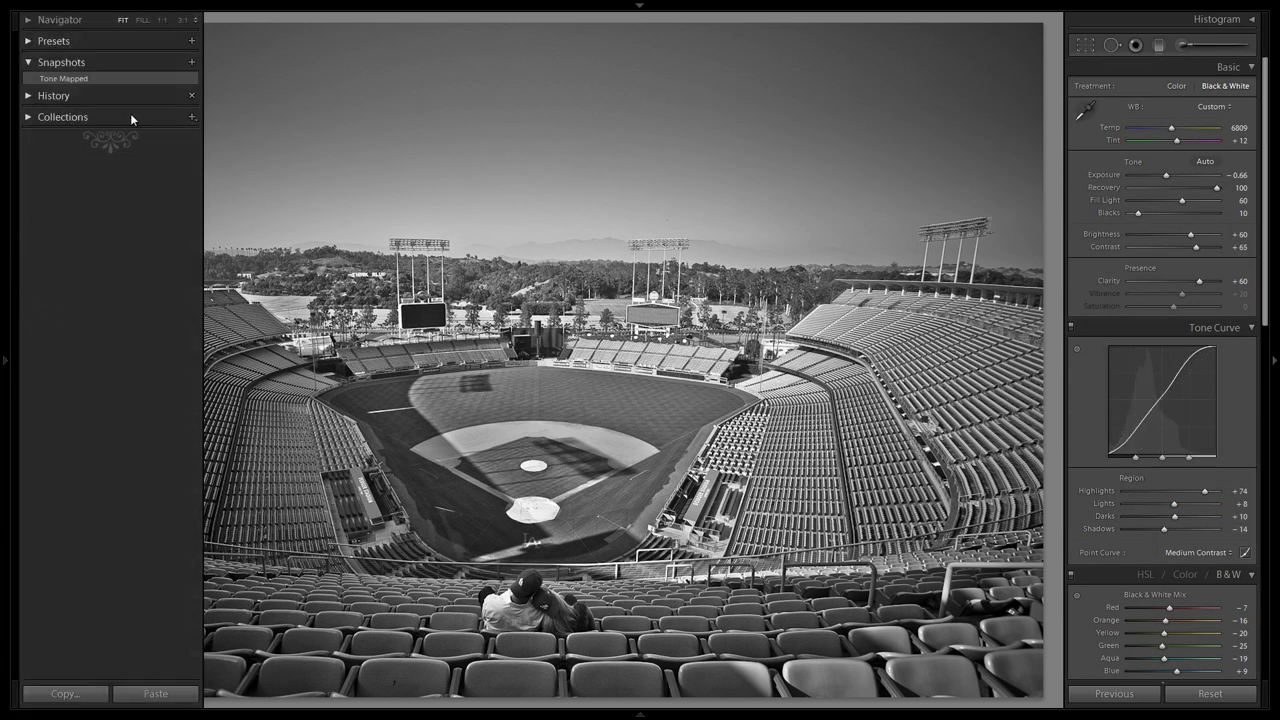
click(191, 62)
text(k and White To)
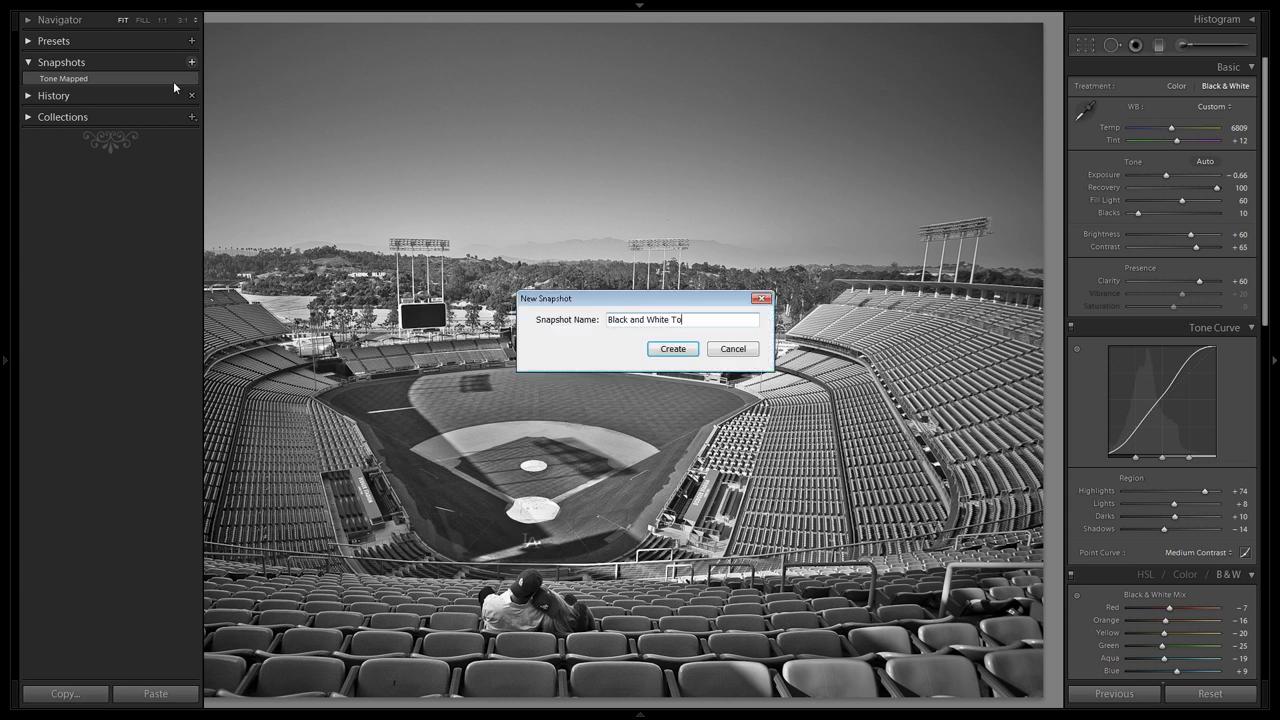
text(lack and White Tone Mapped)
key(Return)
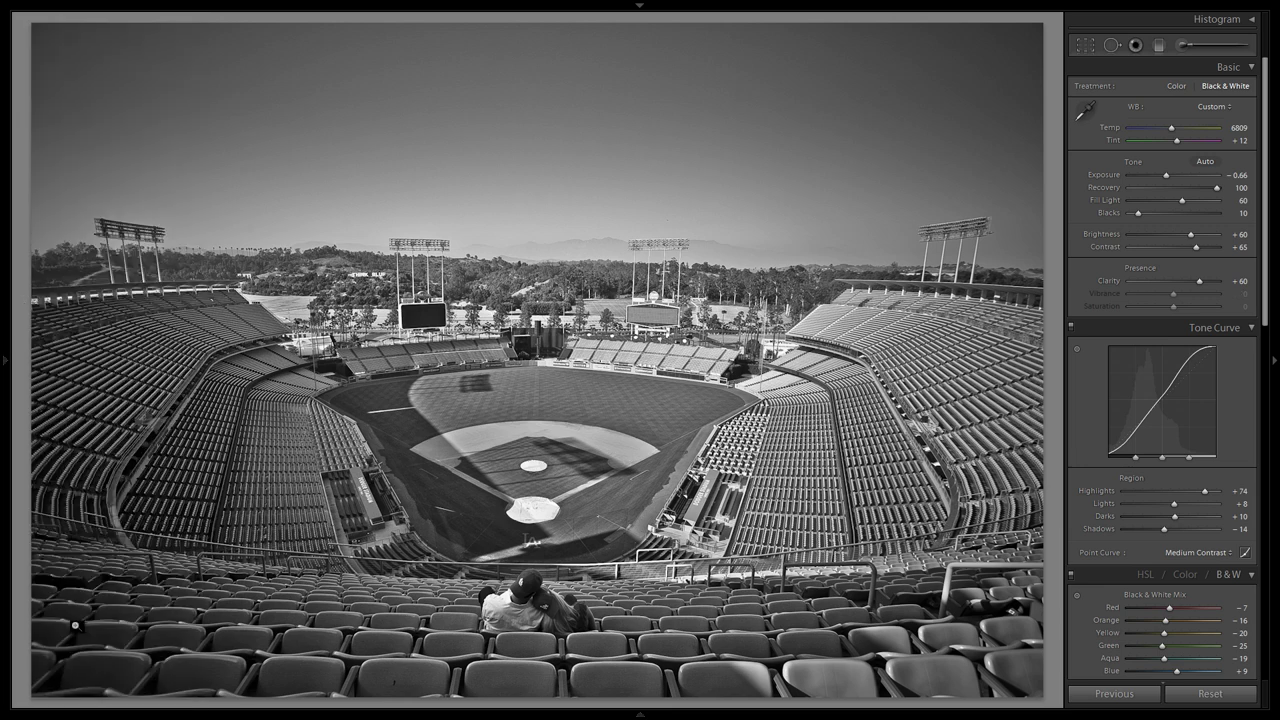
Compare the before and after views of the colour original and of the black-and-white virtual copy
mouse_move(126, 714)
click(80, 668)
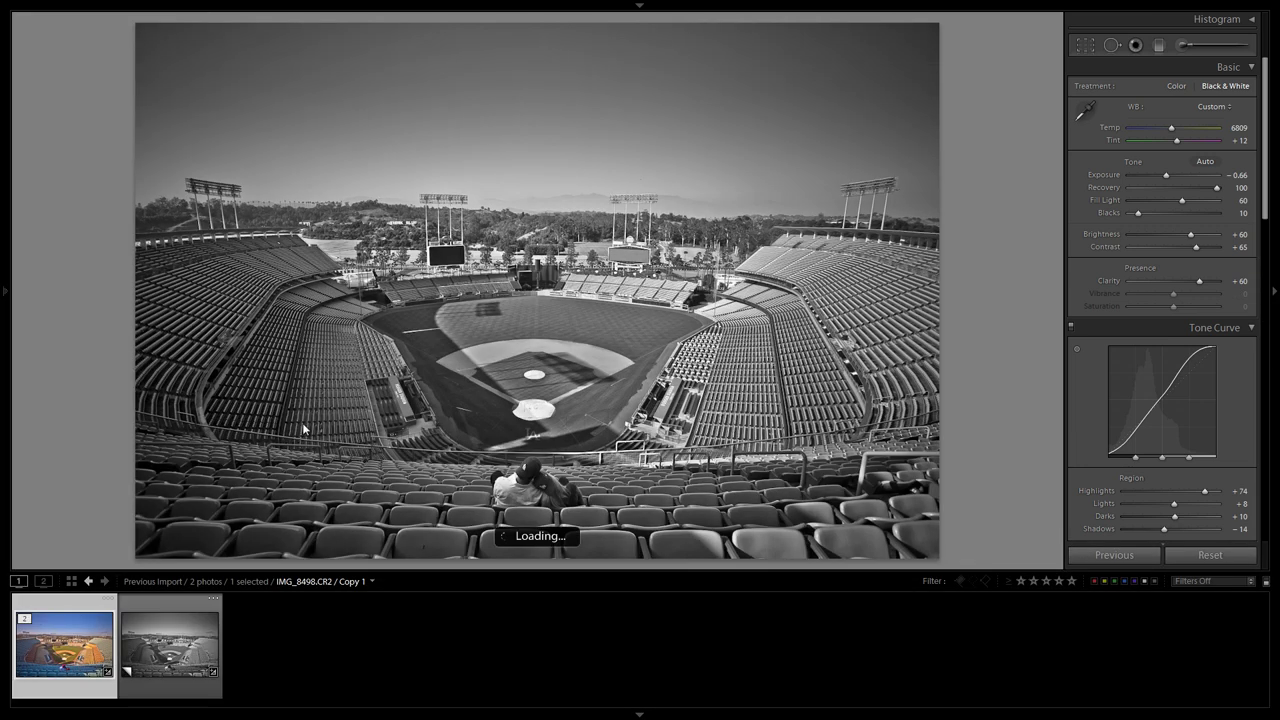
key(backslash)
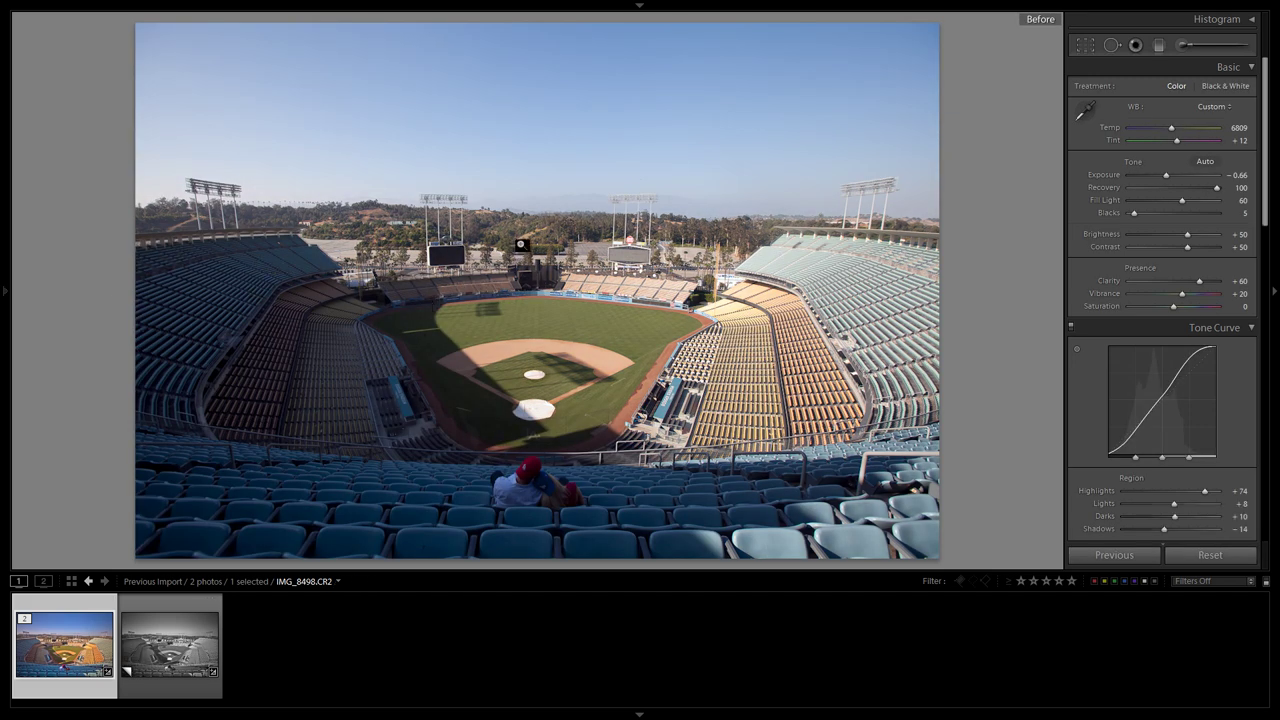
key(backslash)
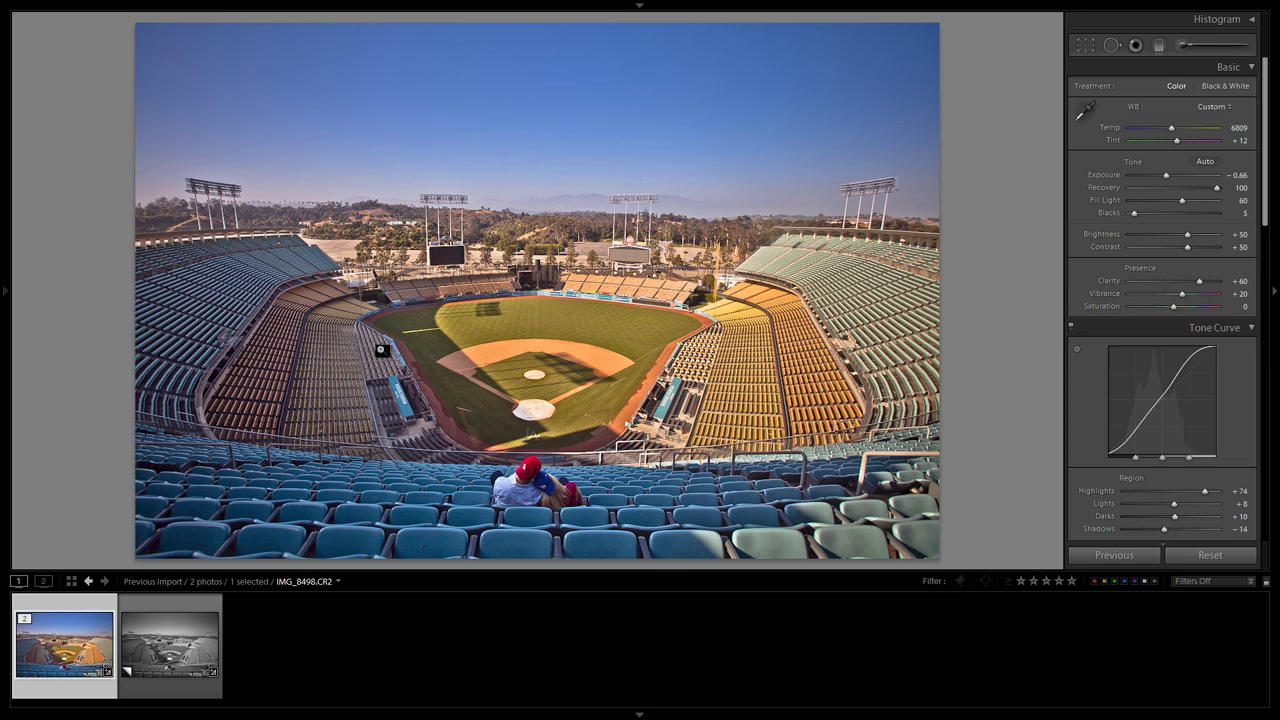
click(166, 654)
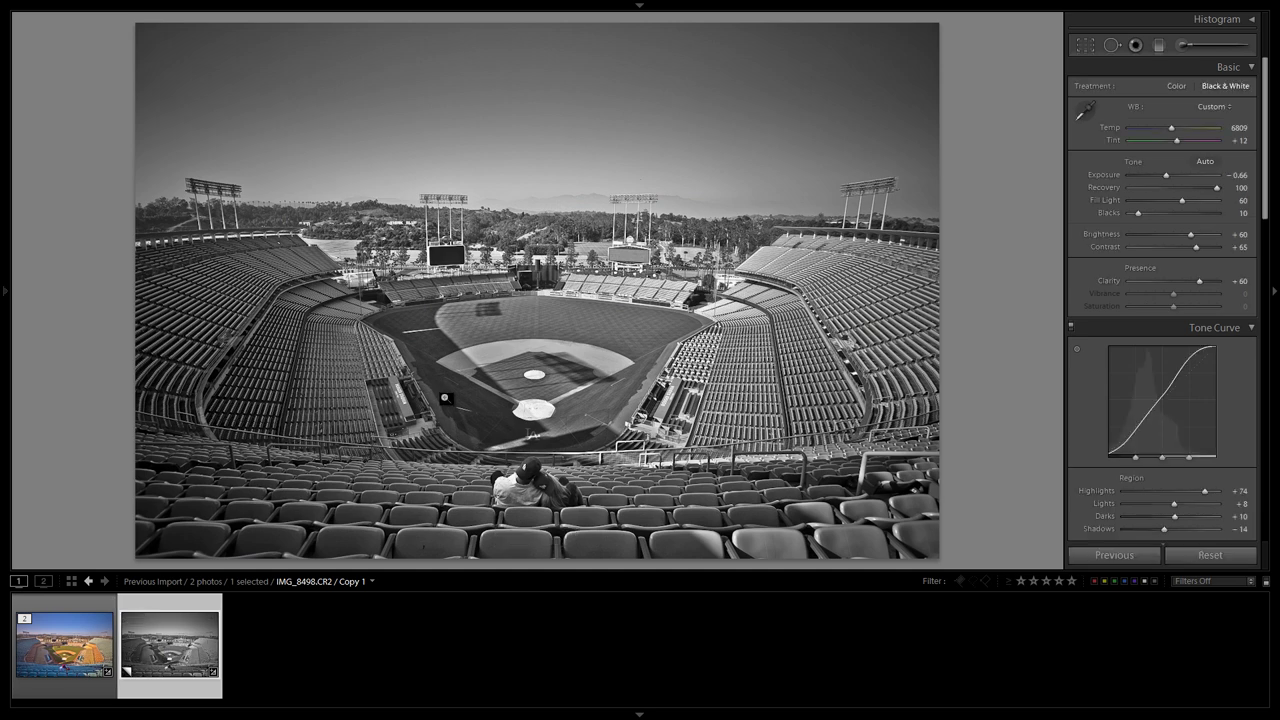
key(backslash)
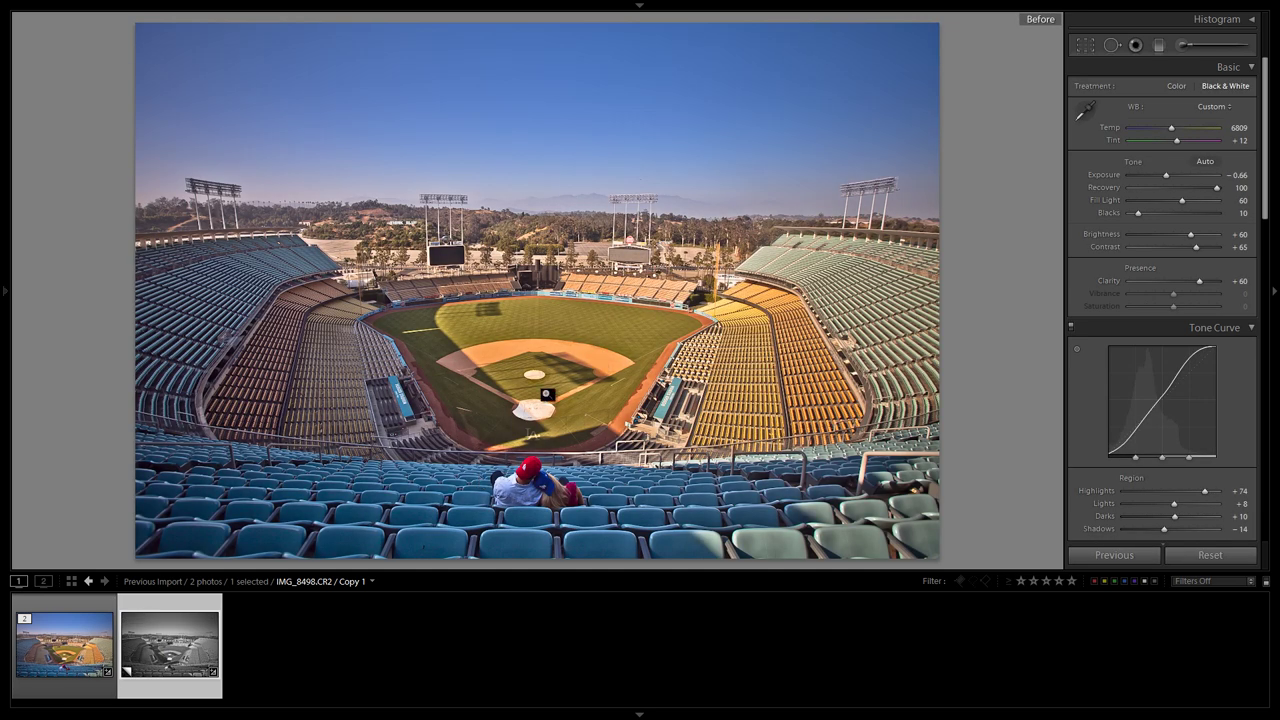
key(backslash)
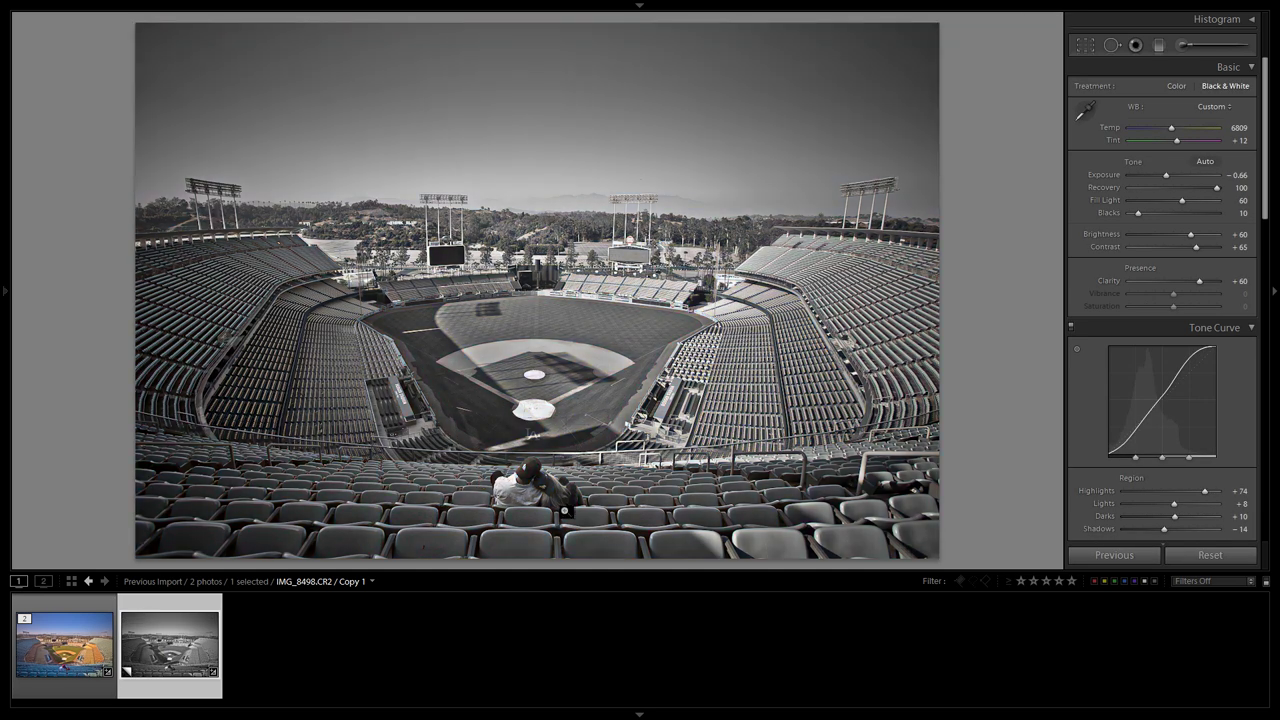